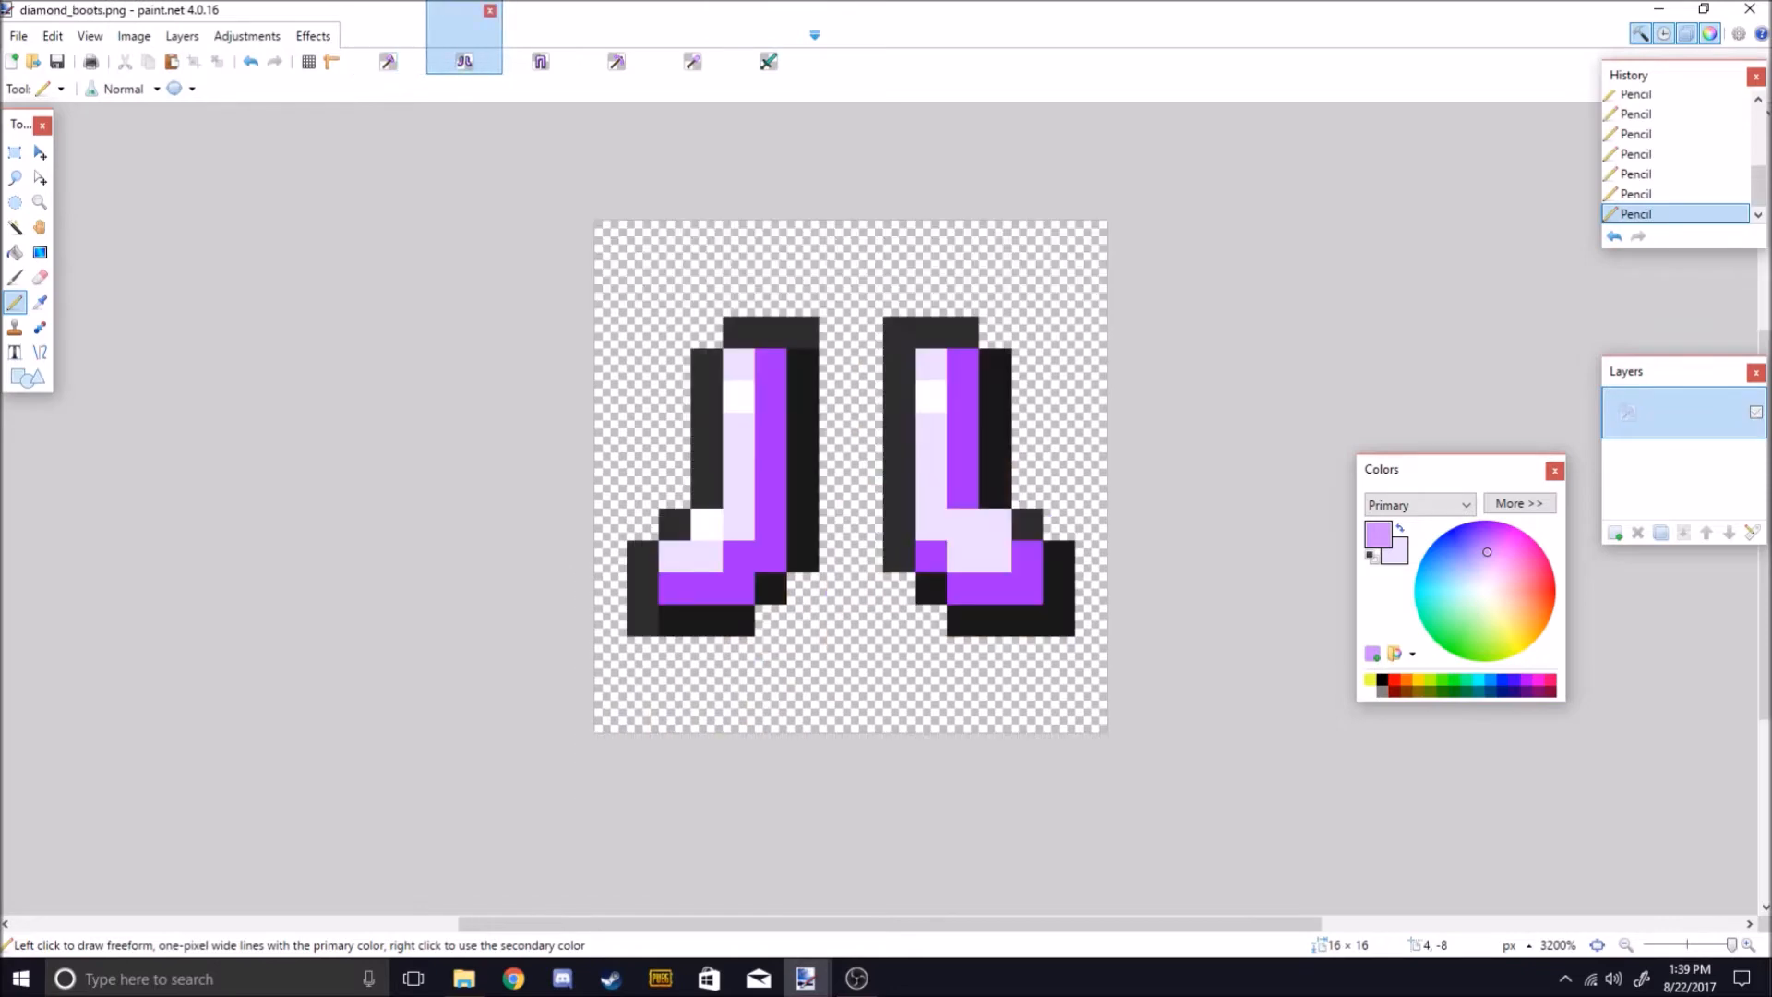
# Examine the recolored axe, boots, leggings, pickaxe and shovel textures alongside the original sword texture.
pyautogui.hotkey('ctrl', 'shift', 'Tab')
pyautogui.hotkey('ctrl', 'shift', 'Tab')
pyautogui.hotkey('ctrl', 'shift', 'Tab')
pyautogui.click(767, 55)
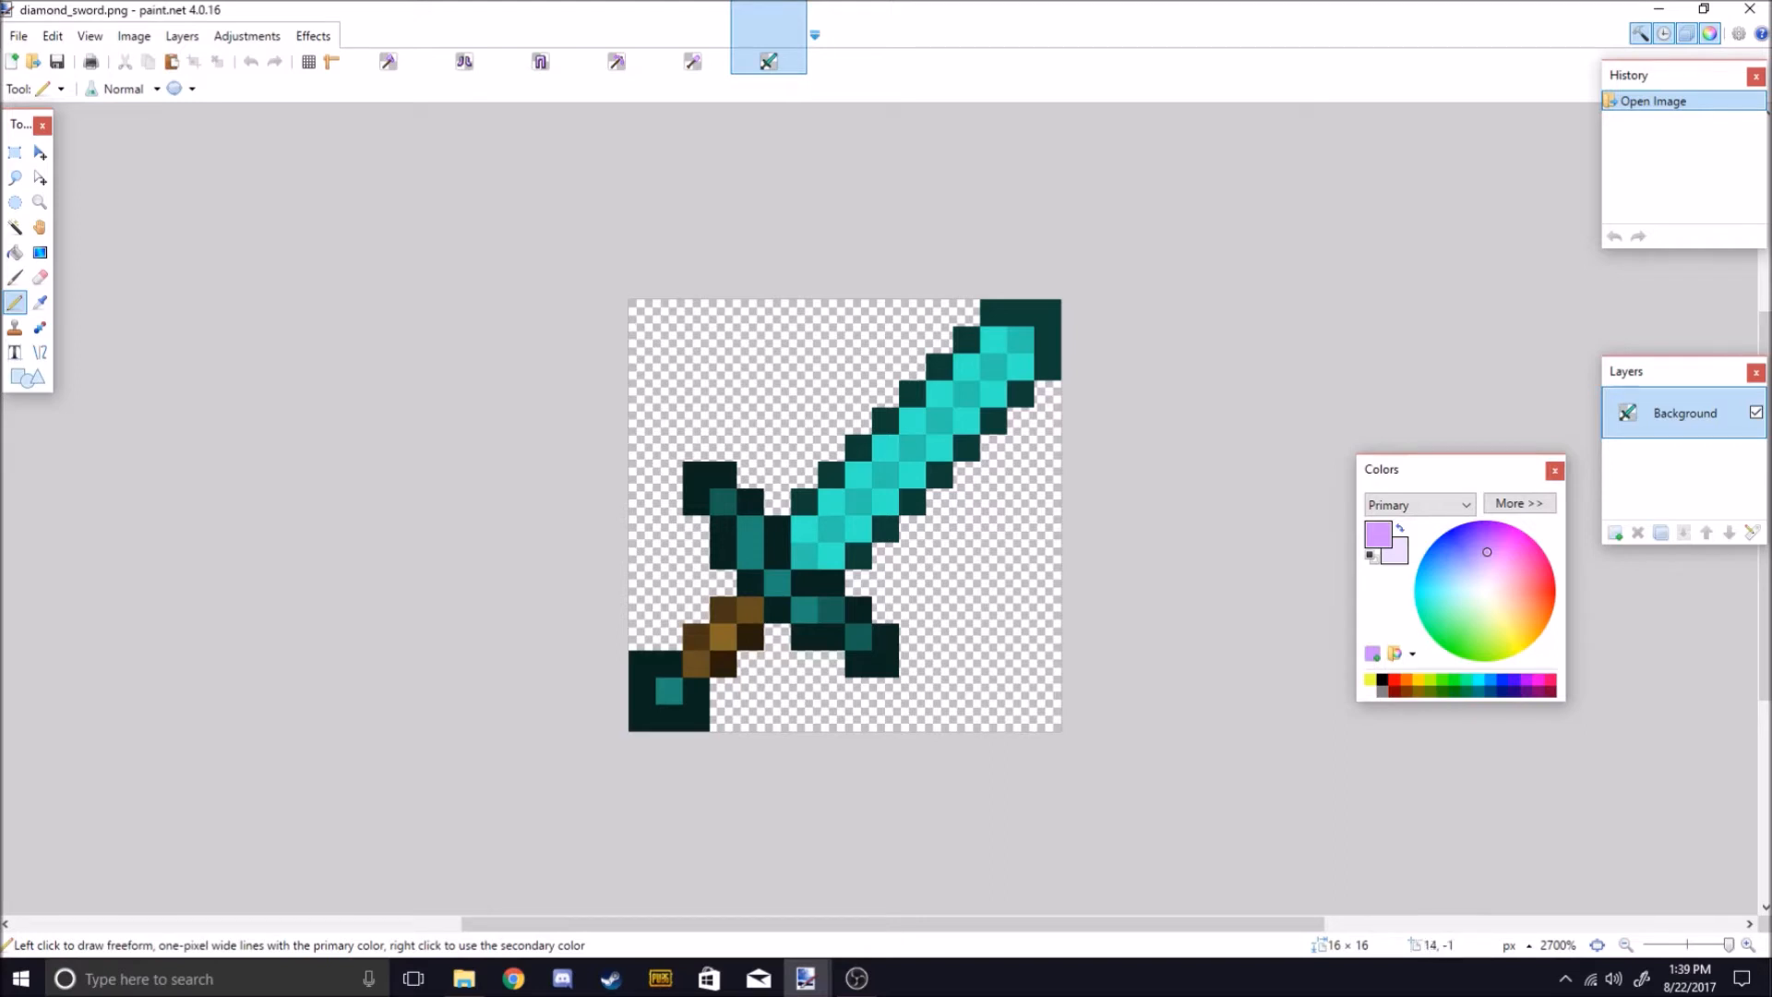
pyautogui.click(692, 39)
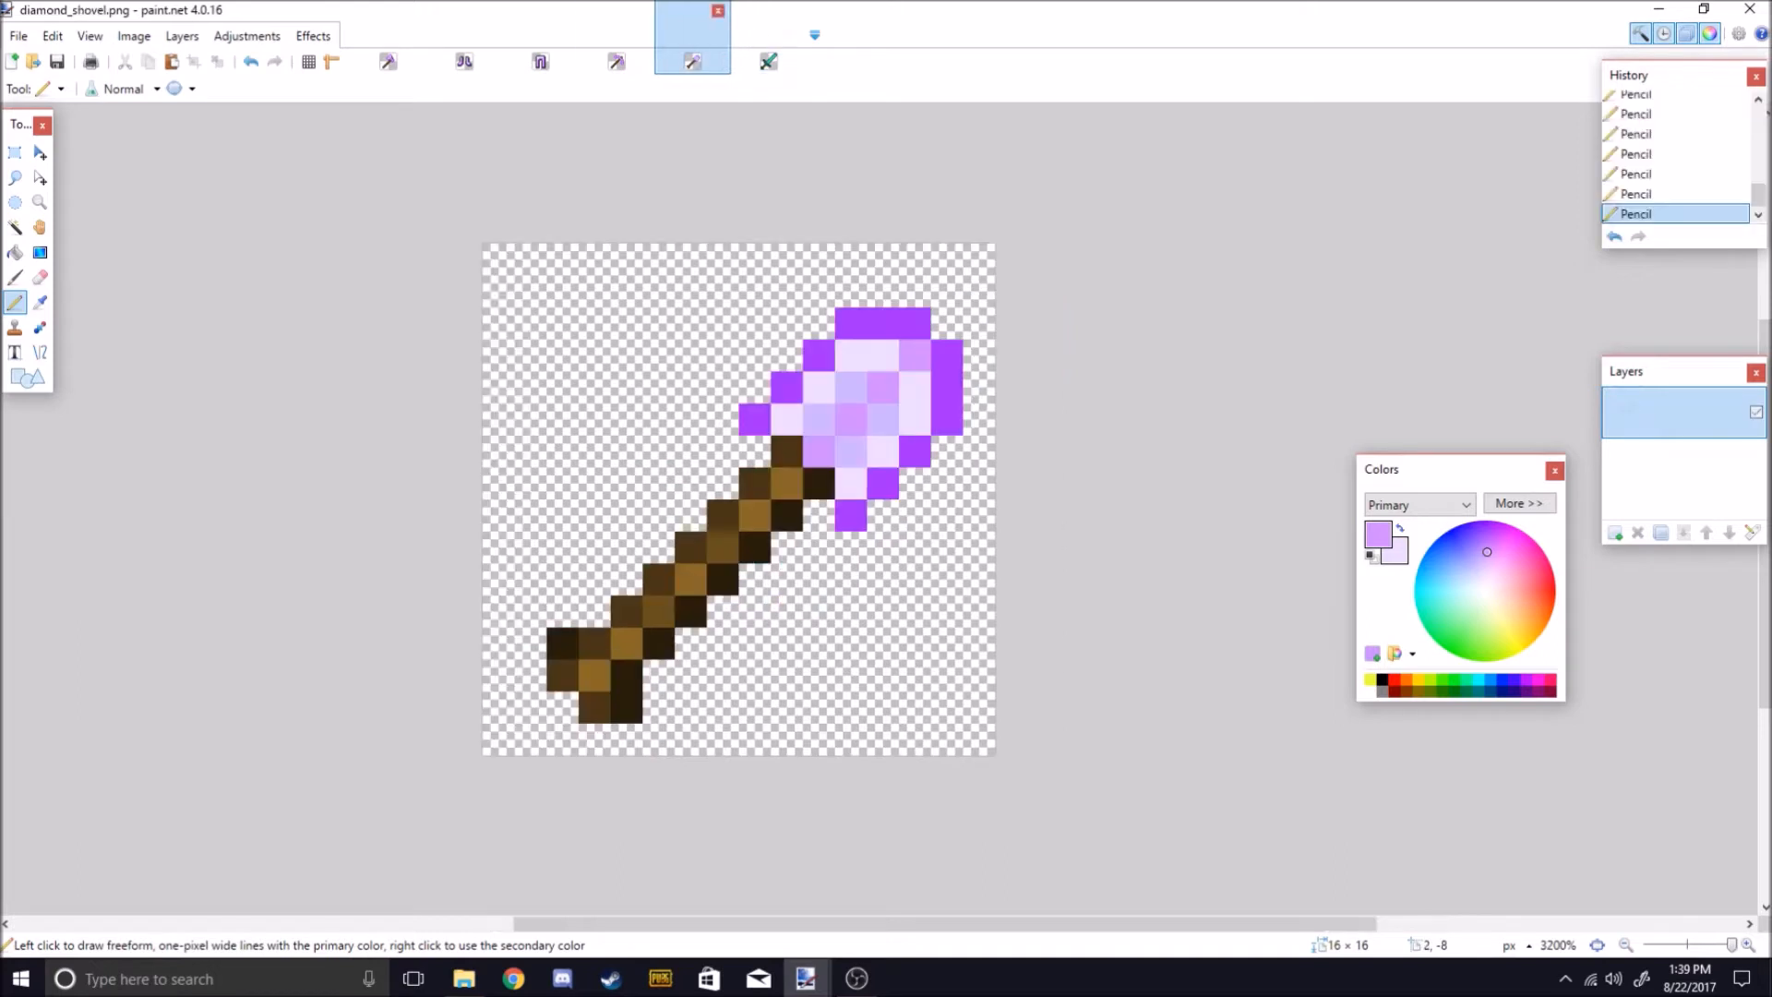
pyautogui.click(616, 38)
pyautogui.click(387, 38)
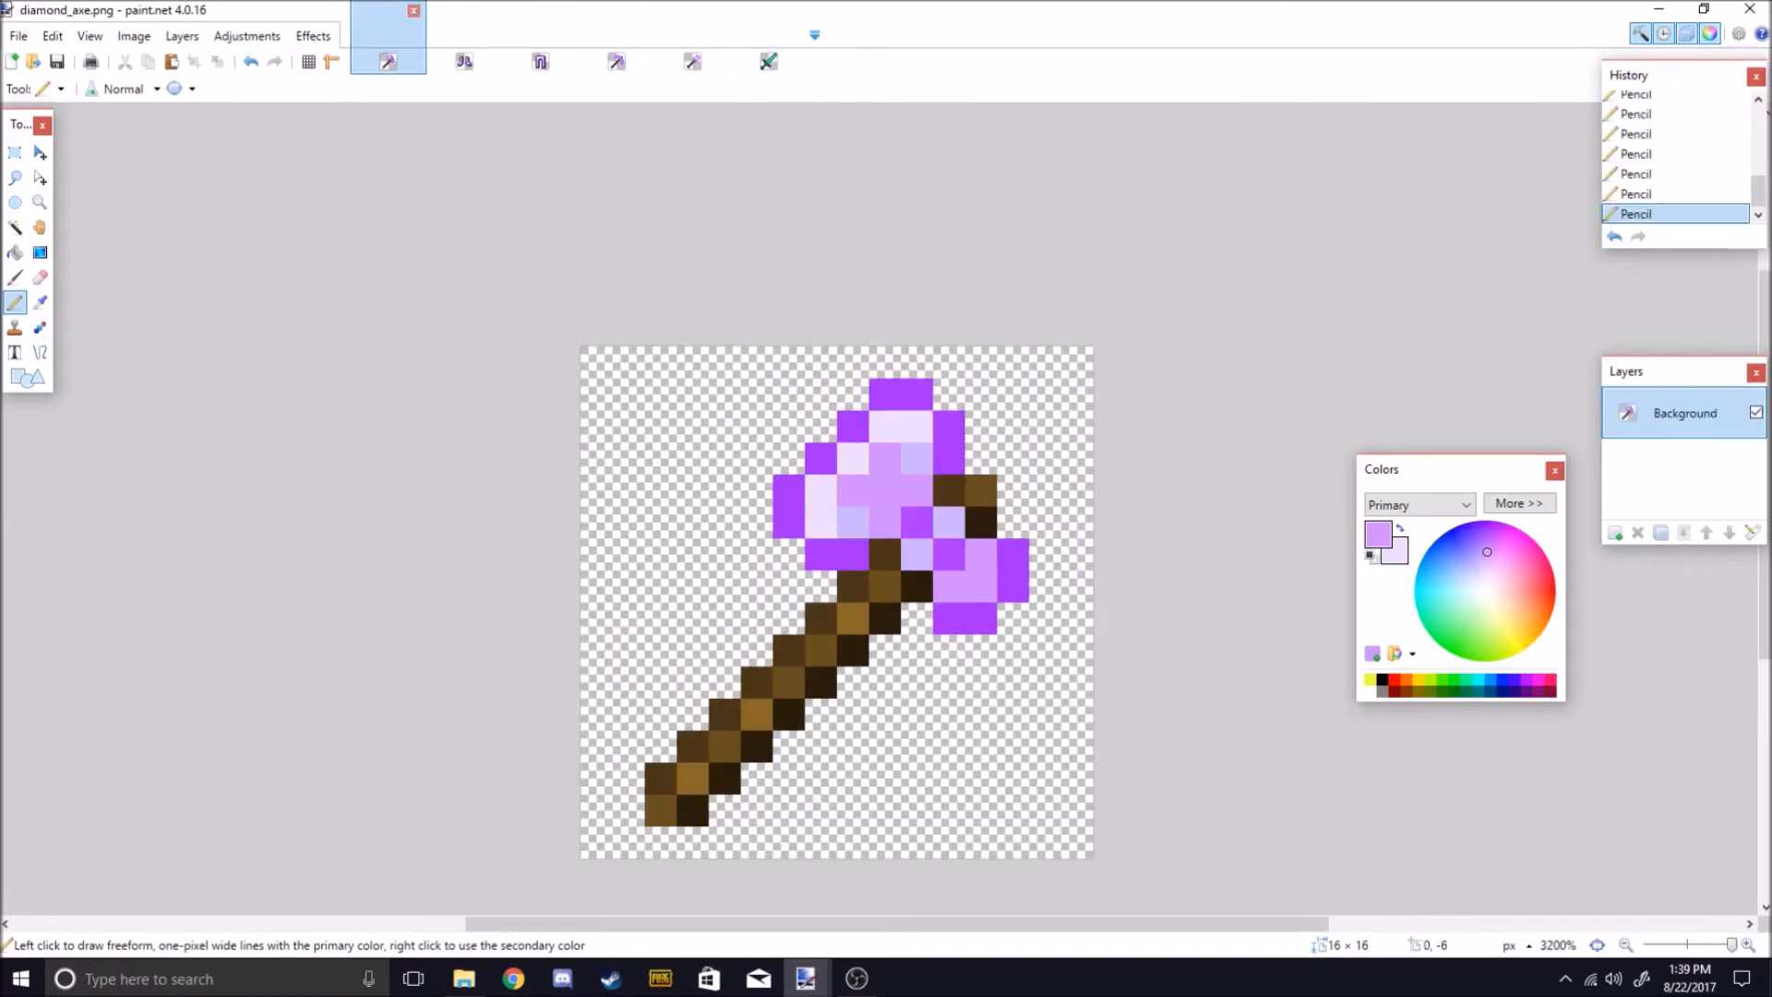
pyautogui.click(464, 50)
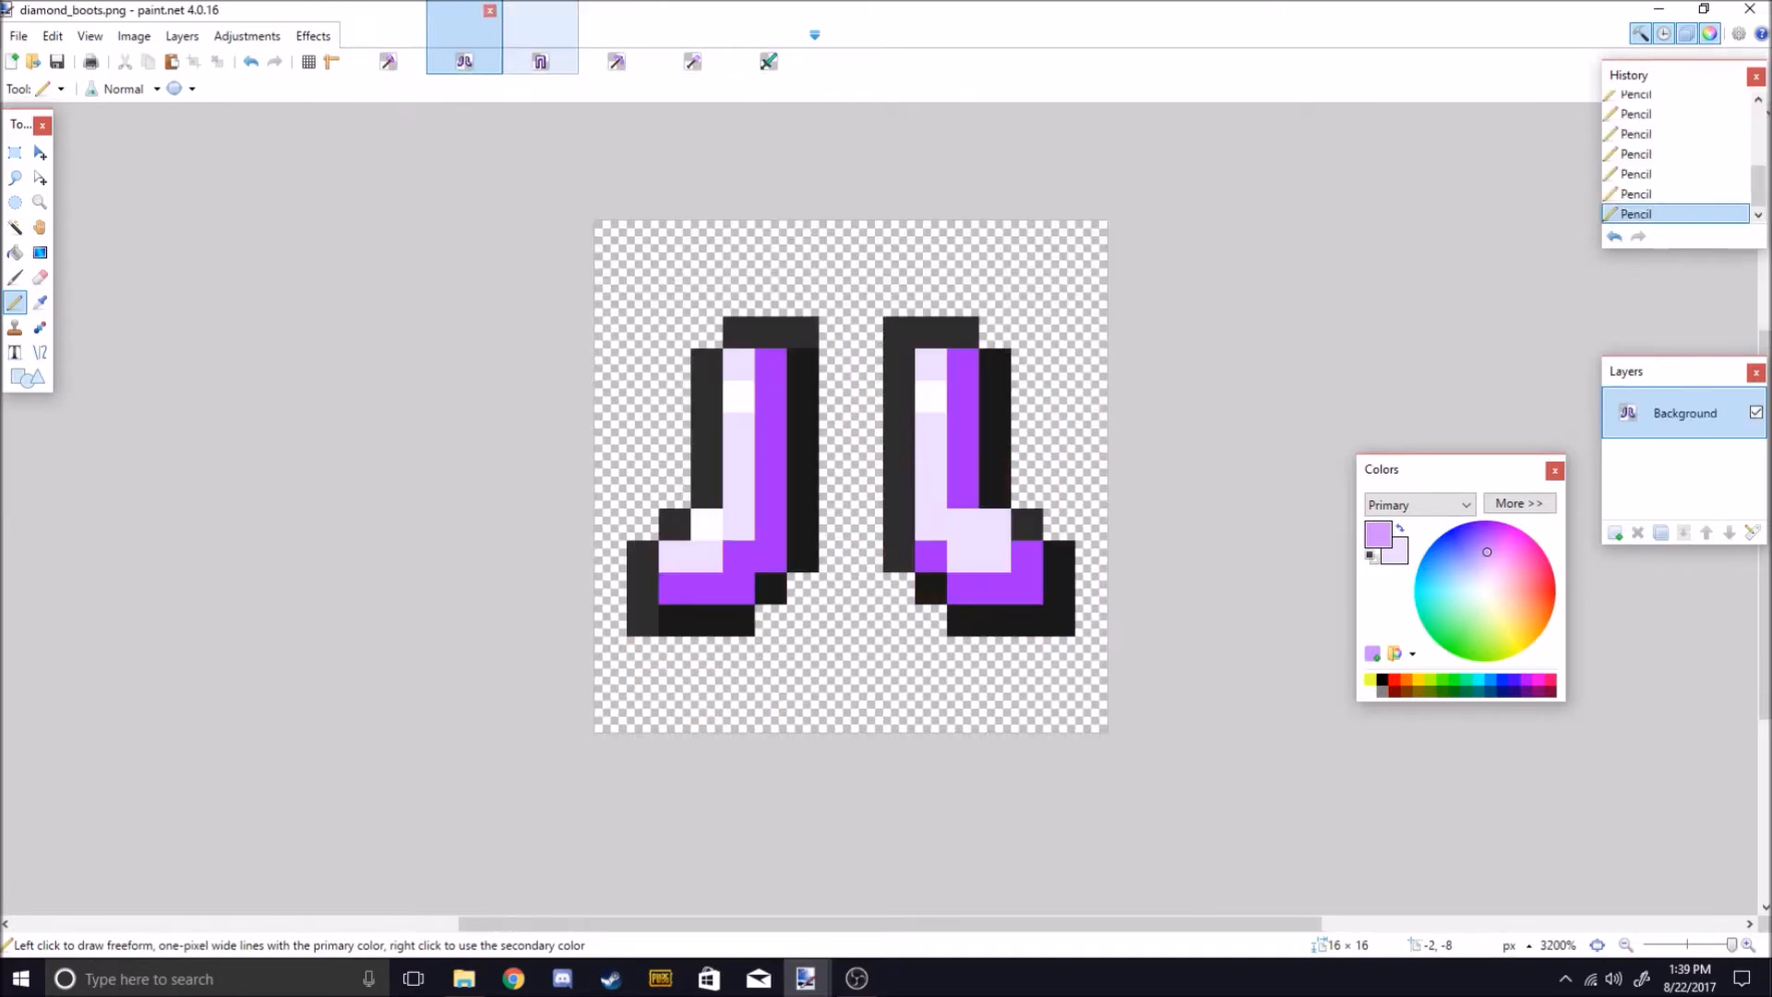
pyautogui.click(540, 50)
pyautogui.click(617, 51)
pyautogui.click(692, 50)
pyautogui.click(616, 51)
pyautogui.click(692, 51)
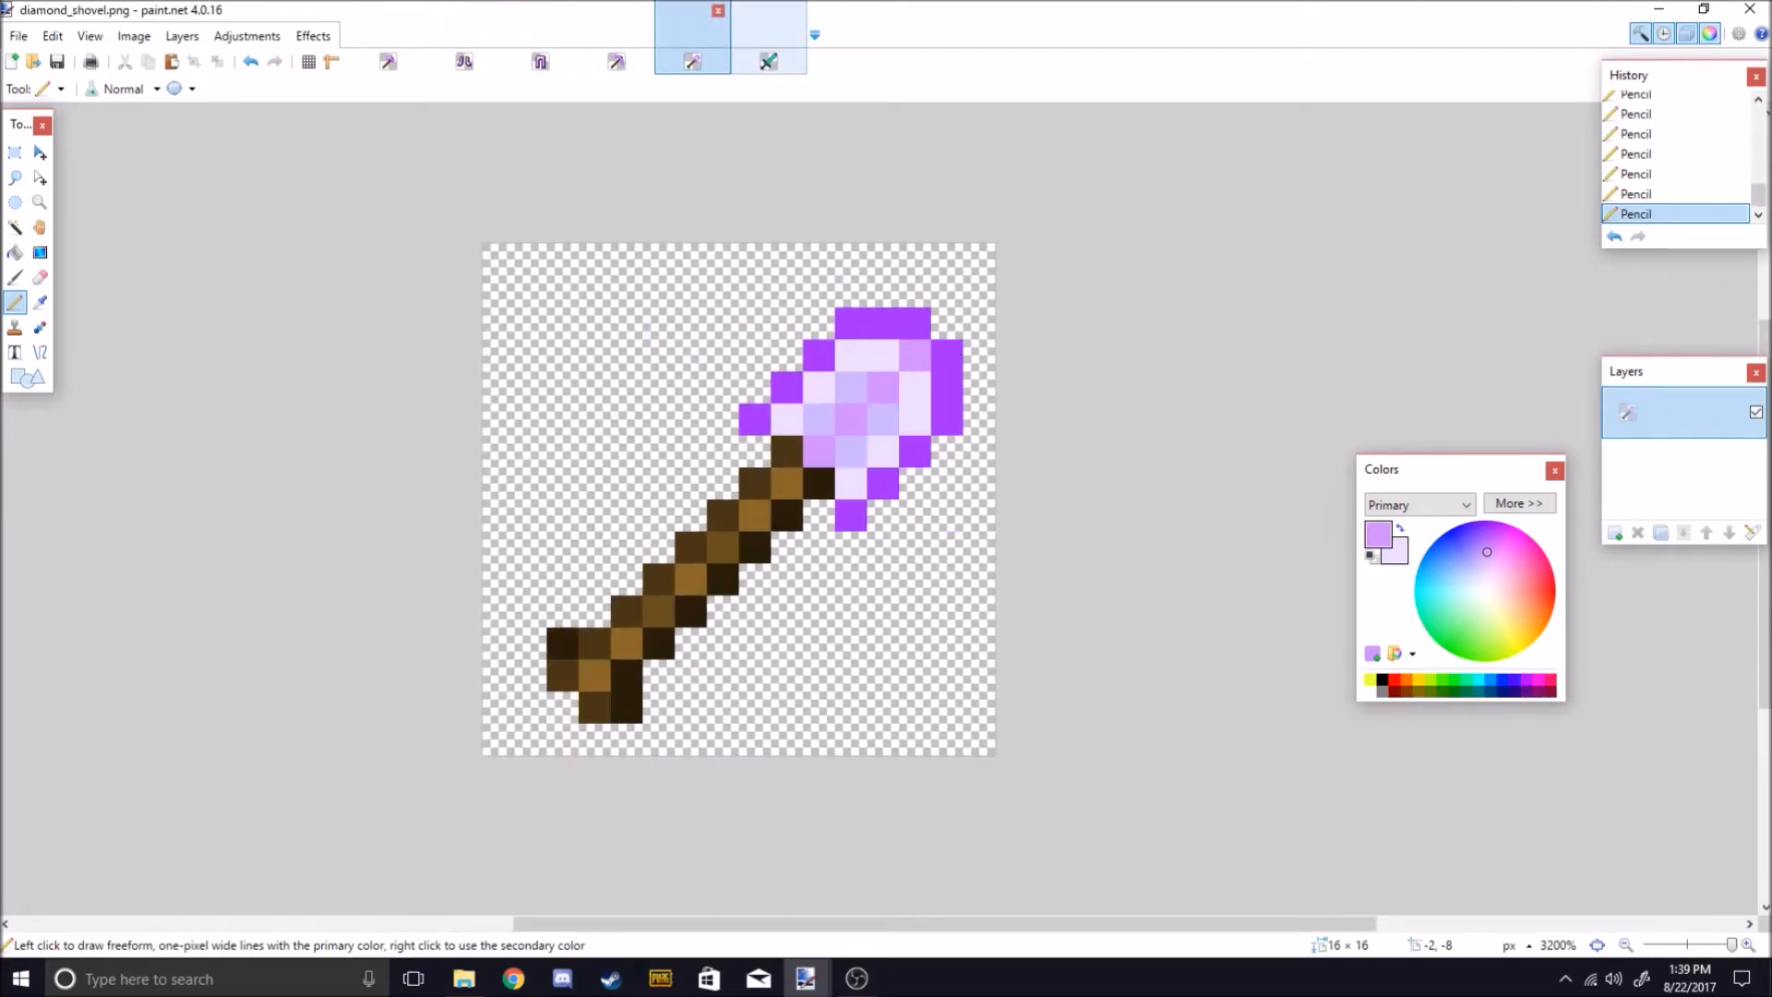
pyautogui.click(768, 51)
pyautogui.click(692, 51)
pyautogui.click(616, 51)
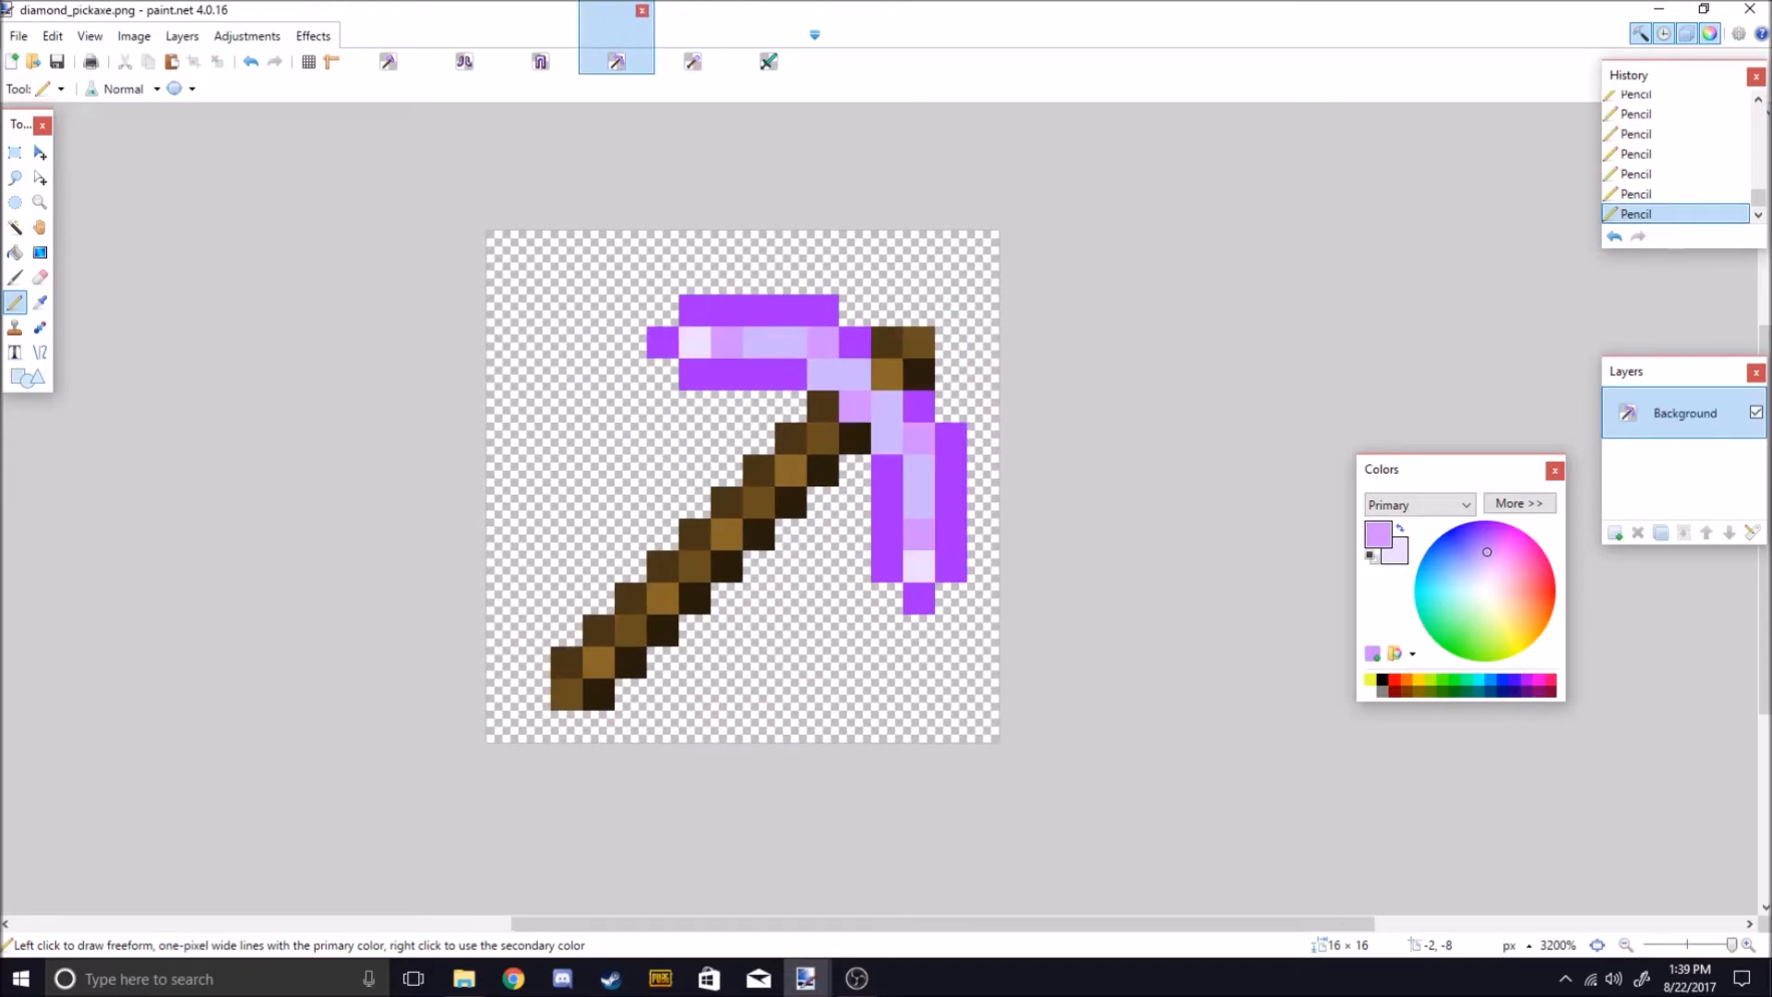
# Add a new layer to diamond_sword.png and pencil a black outline around the pommel and along the grip's upper edge.
pyautogui.click(768, 50)
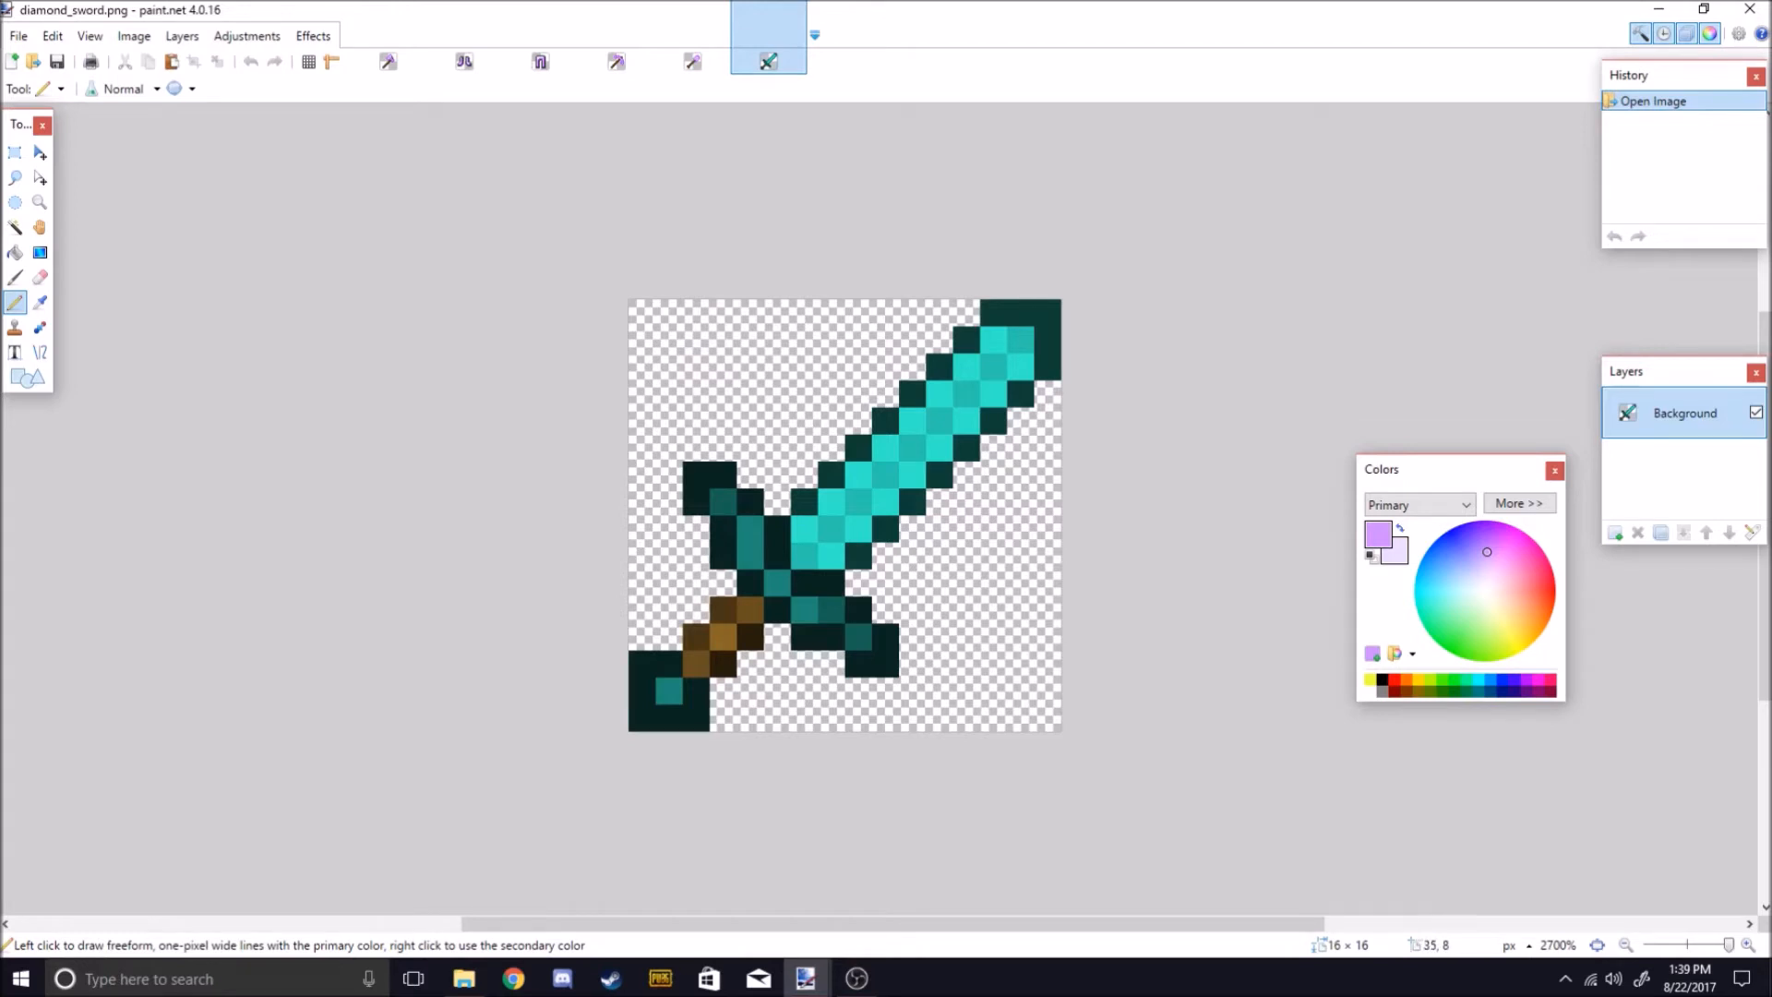
pyautogui.click(1614, 532)
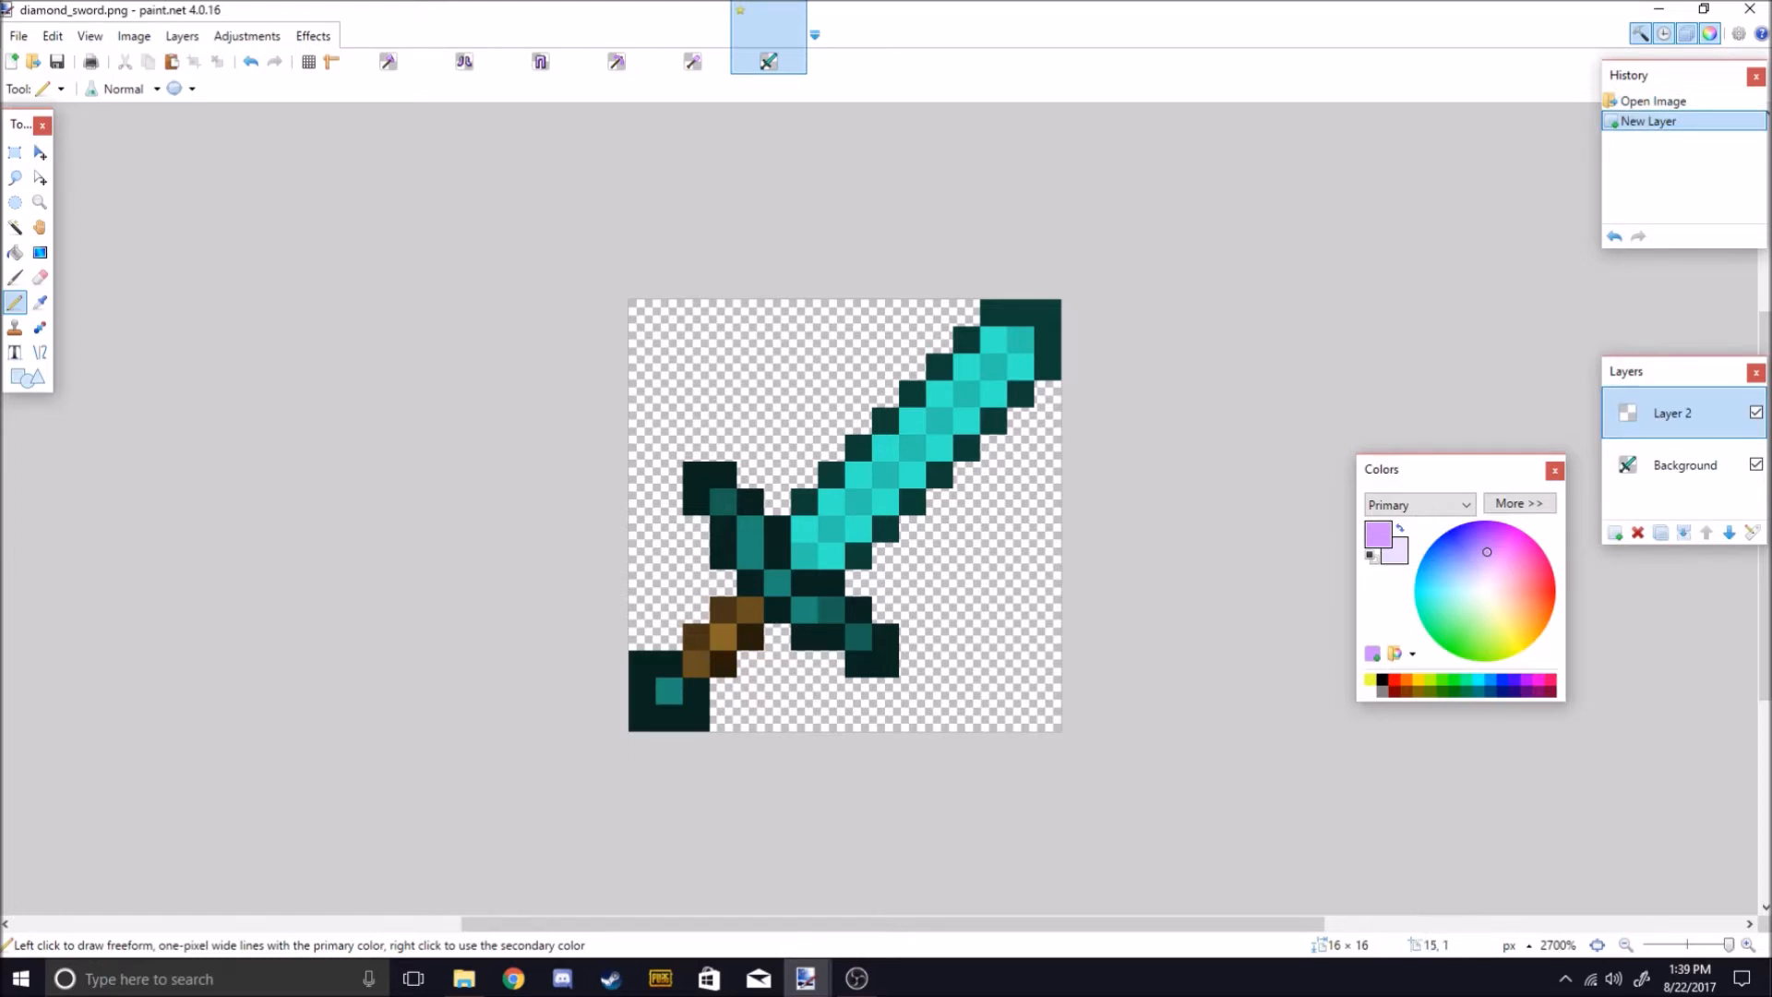
pyautogui.click(1382, 679)
pyautogui.moveTo(669, 664)
pyautogui.mouseDown()
pyautogui.moveTo(642, 691)
pyautogui.moveTo(669, 718)
pyautogui.moveTo(695, 691)
pyautogui.mouseUp()
pyautogui.click(696, 636)
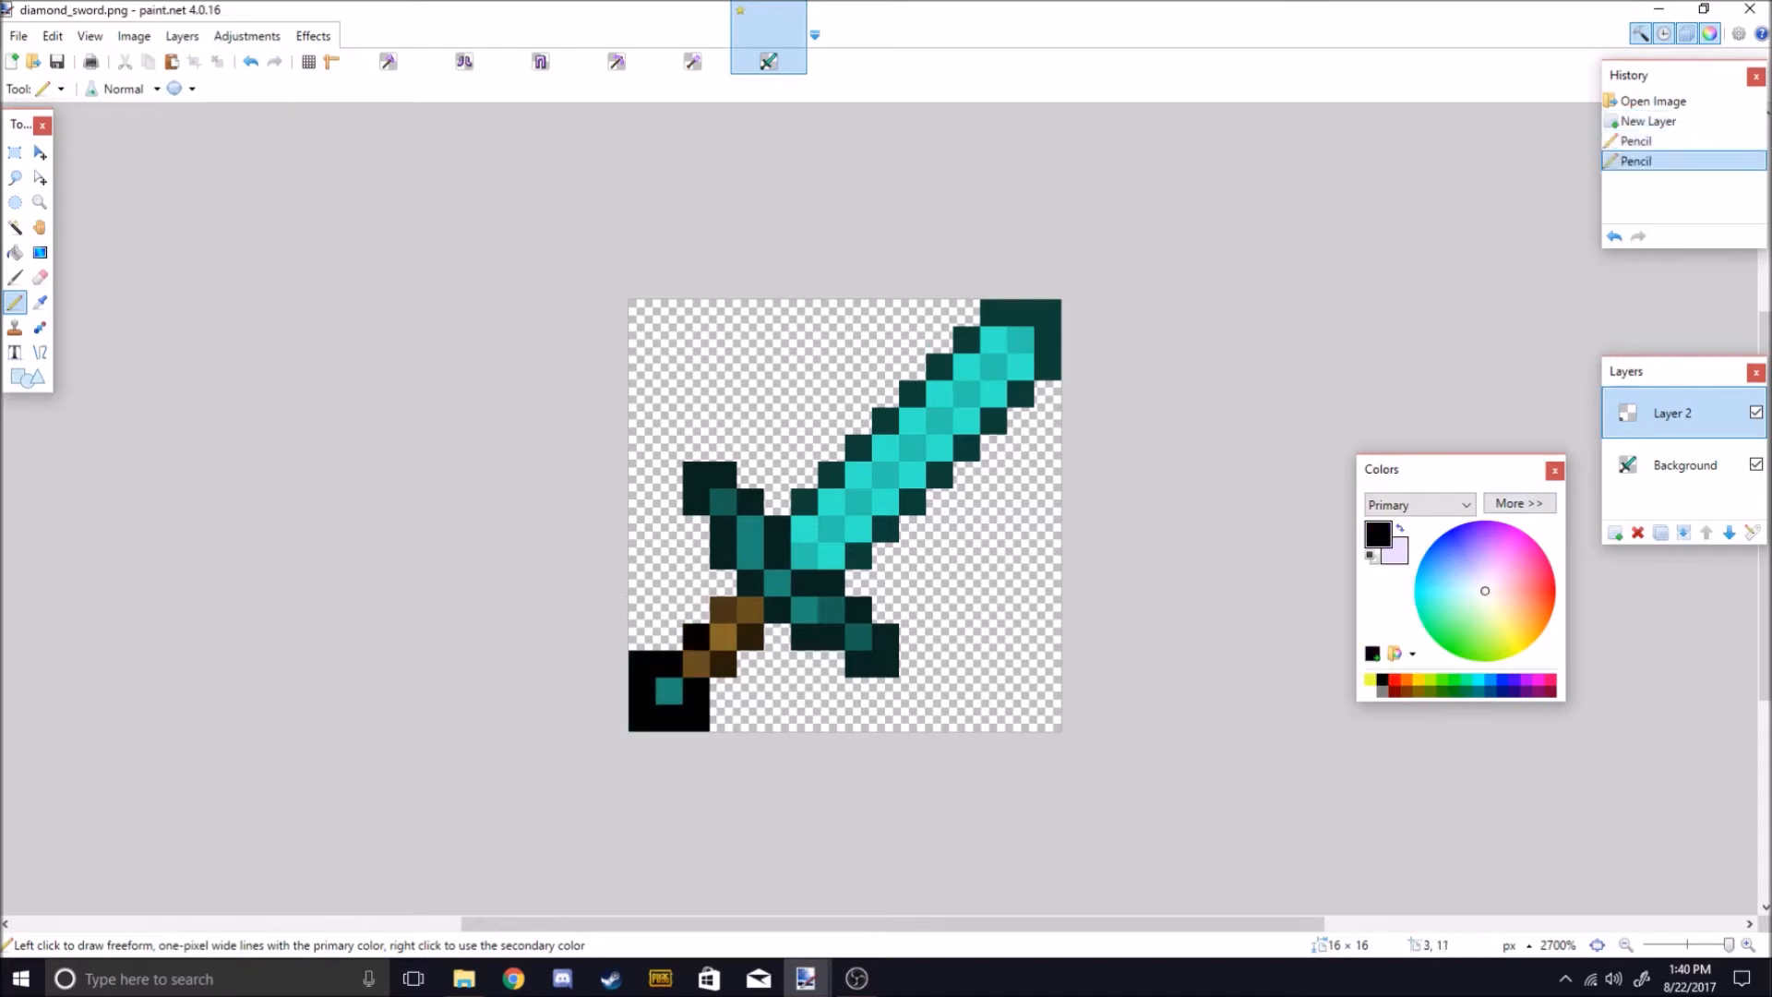
pyautogui.click(723, 610)
pyautogui.click(750, 583)
pyautogui.click(777, 610)
pyautogui.click(777, 637)
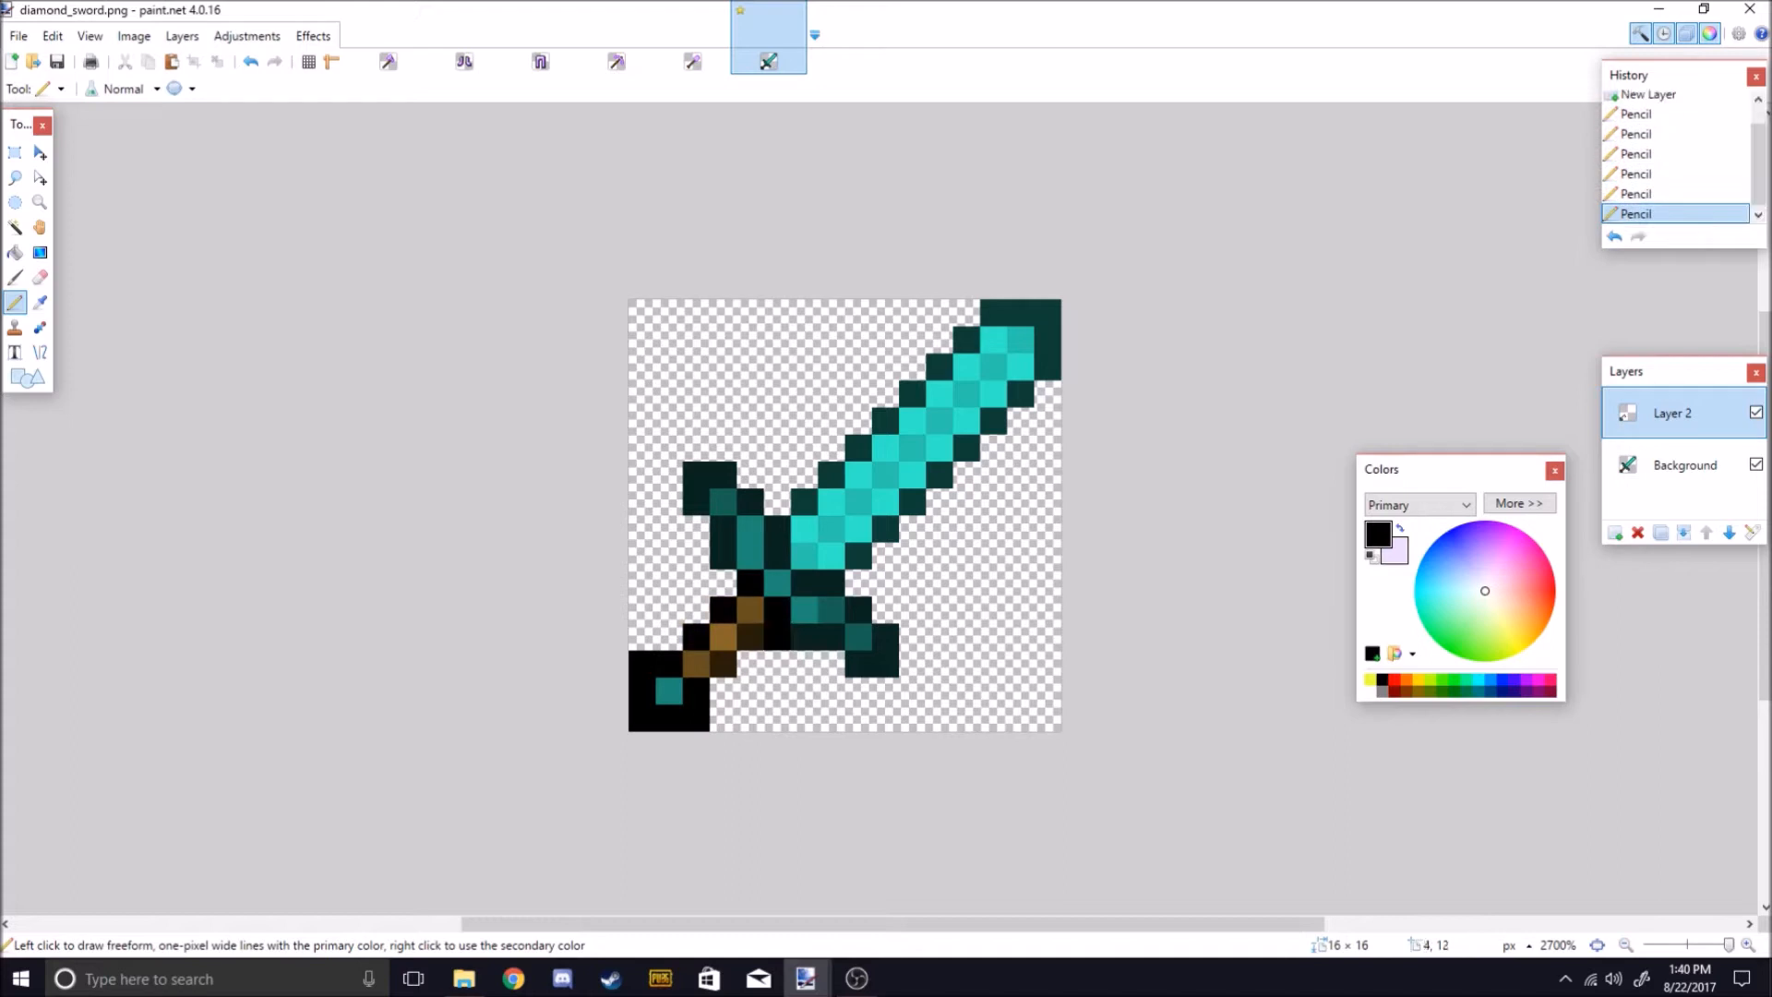
pyautogui.hotkey('ctrl', 'z')
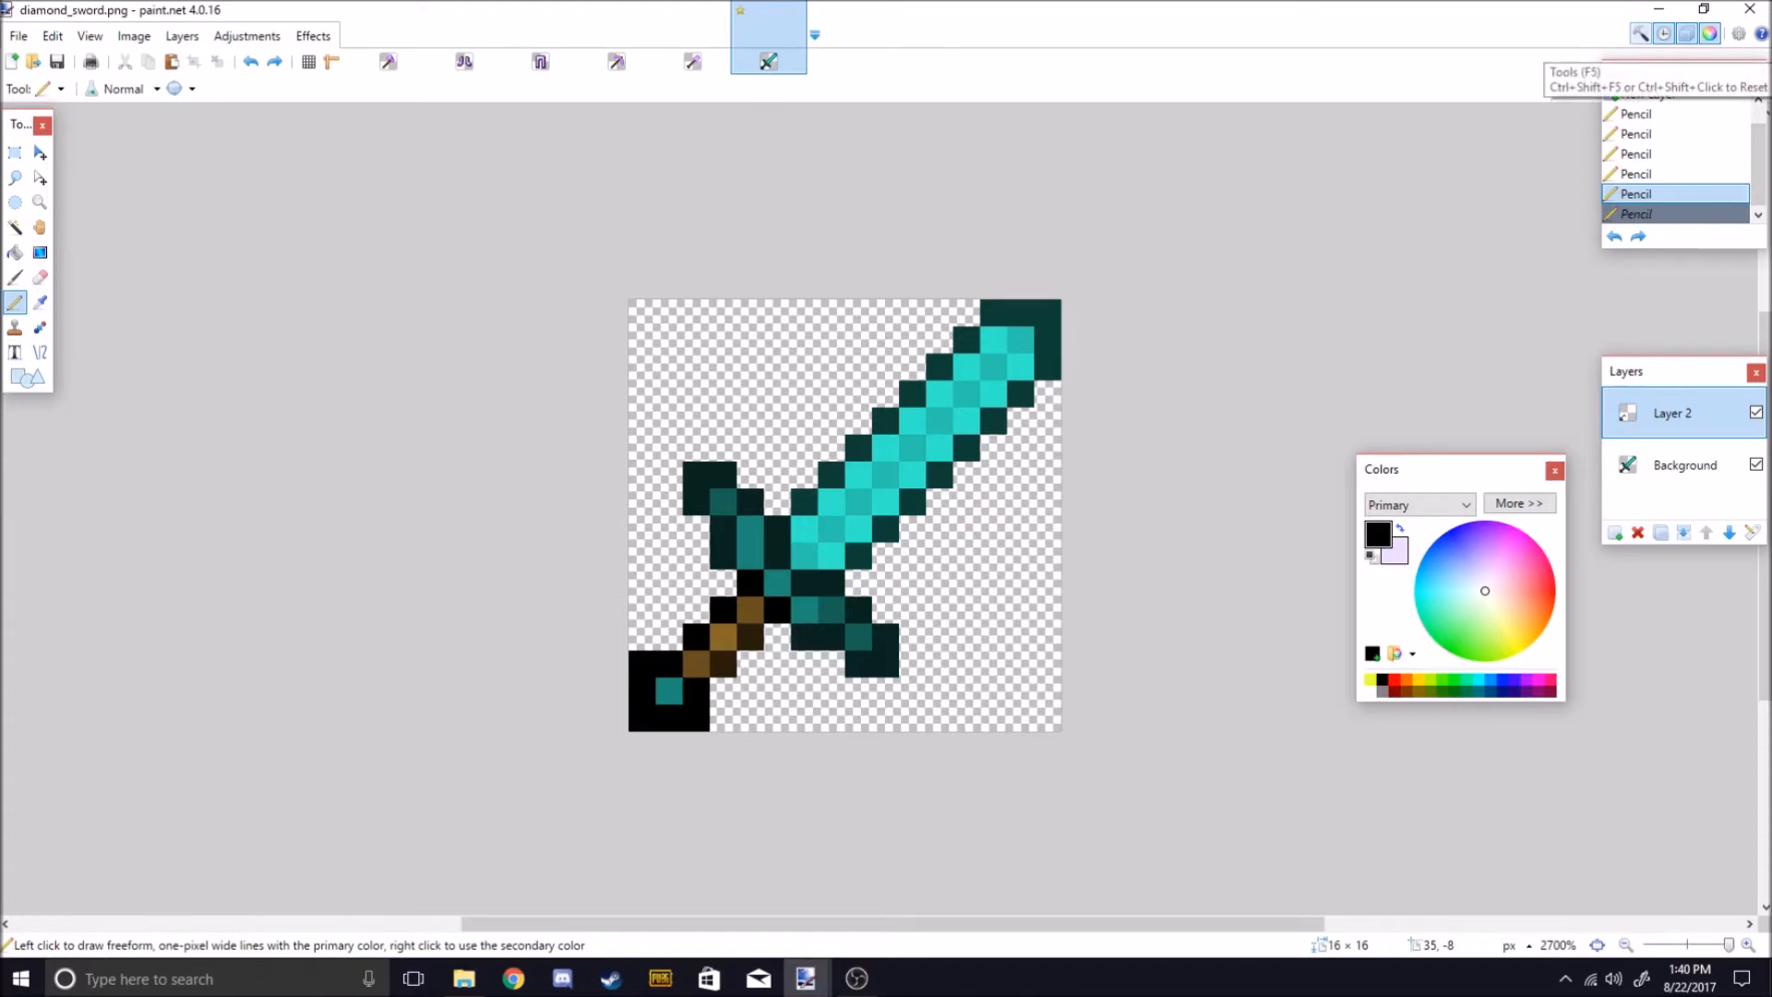
# Hide the Tools, History, Layers and Colors windows and show them again.
pyautogui.click(1640, 33)
pyautogui.click(1663, 33)
pyautogui.click(1686, 33)
pyautogui.click(1709, 34)
pyautogui.click(1709, 33)
pyautogui.click(1685, 33)
pyautogui.click(1663, 34)
pyautogui.click(1640, 34)
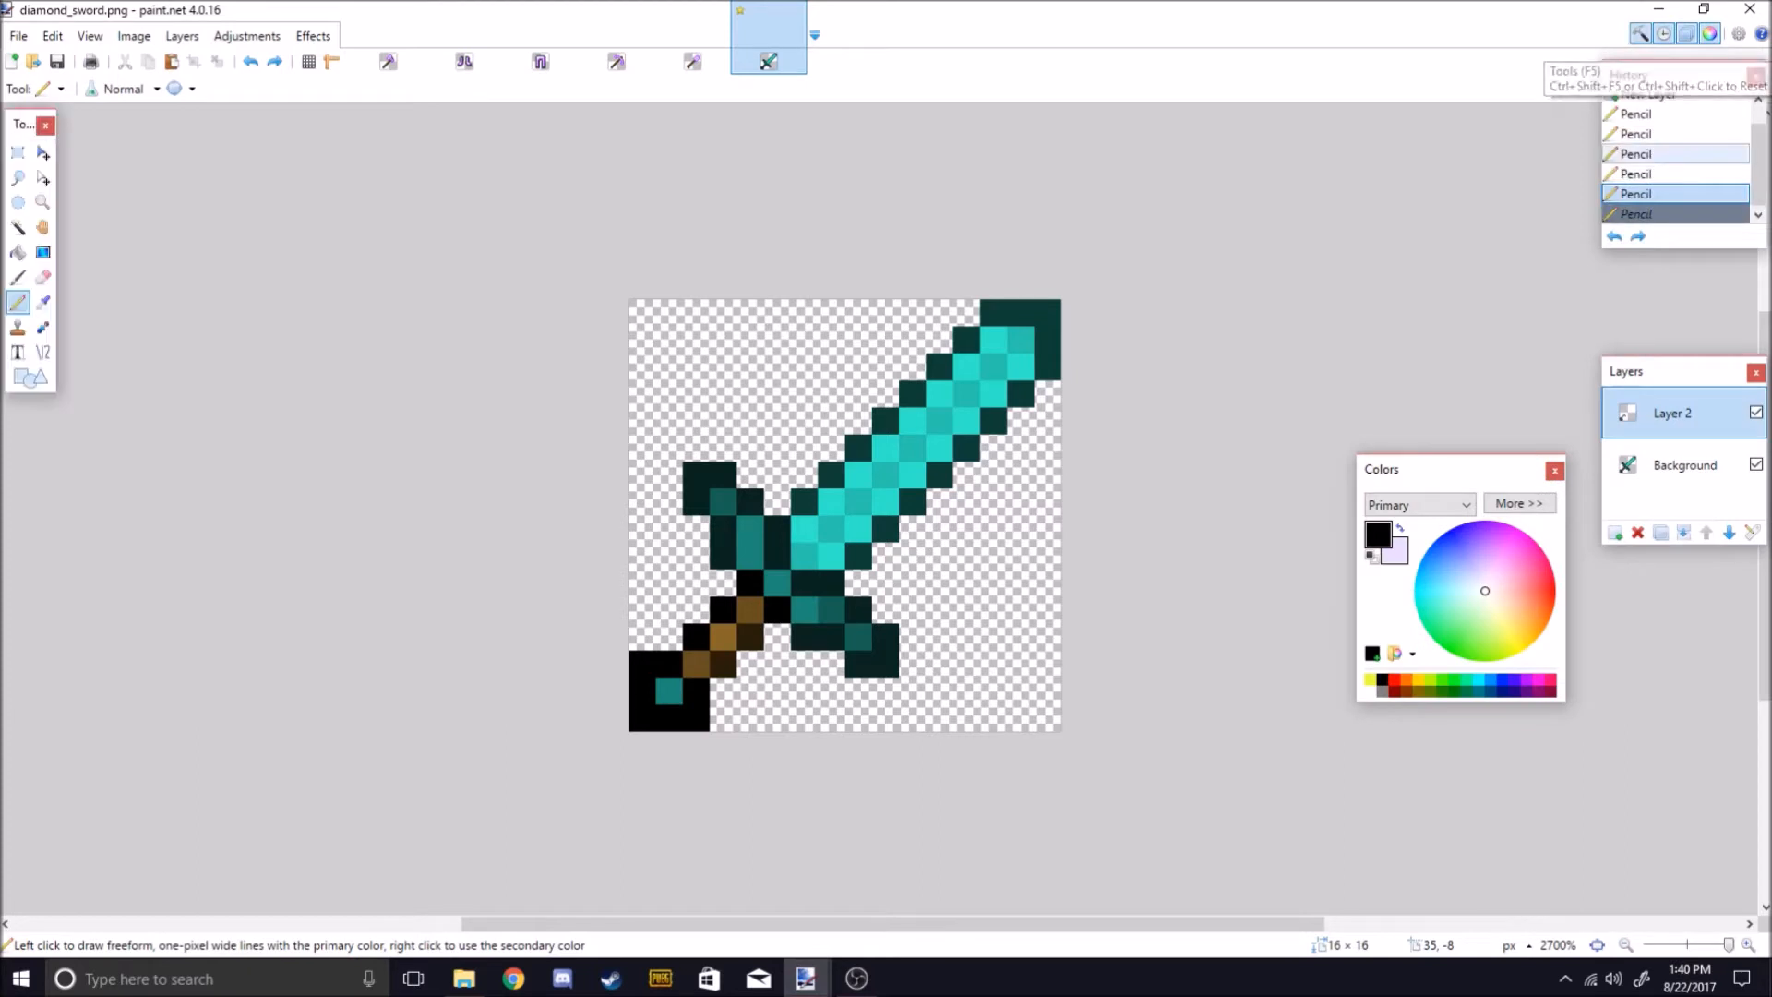
# Rearrange the floating windows by moving History, Colors and Layers to new spots beside the canvas.
pyautogui.moveTo(1674, 77); pyautogui.dragTo(1641, 132)
pyautogui.moveTo(1483, 483); pyautogui.dragTo(1644, 580)
pyautogui.moveTo(1644, 371); pyautogui.dragTo(1375, 327)
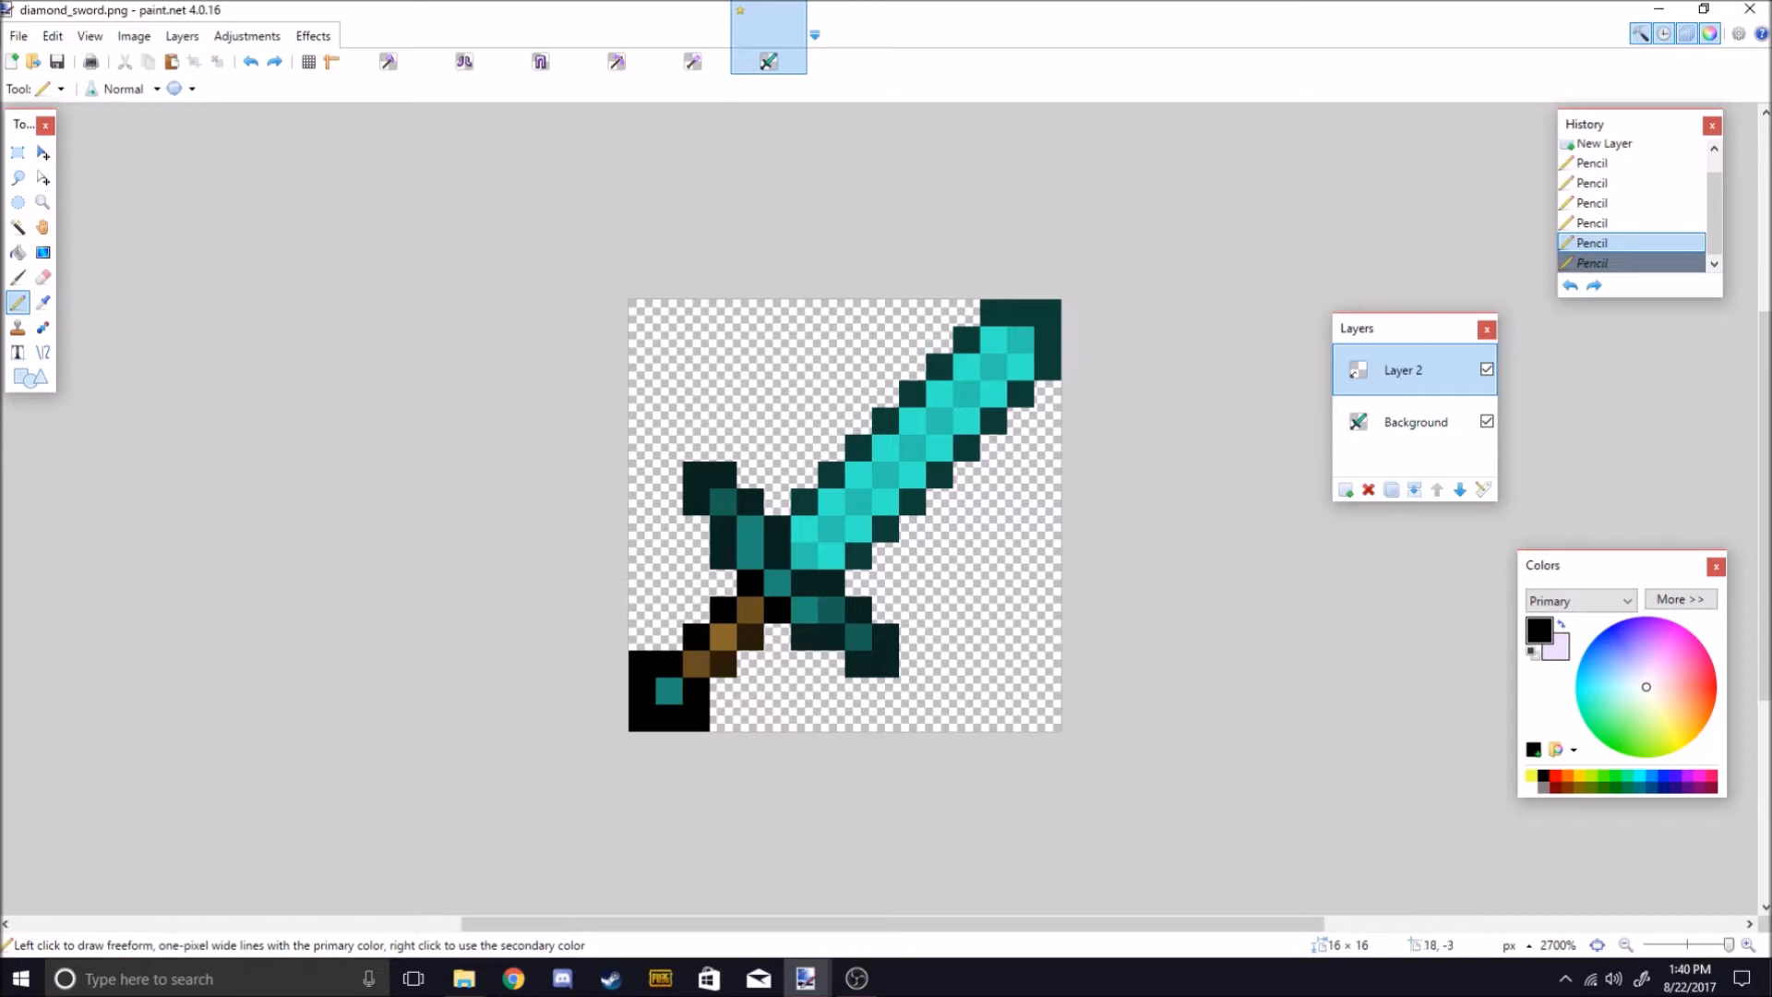
# Sample the bright purple from diamond_leggings.png, swap it into the secondary color, and return to diamond_sword.png.
pyautogui.click(540, 51)
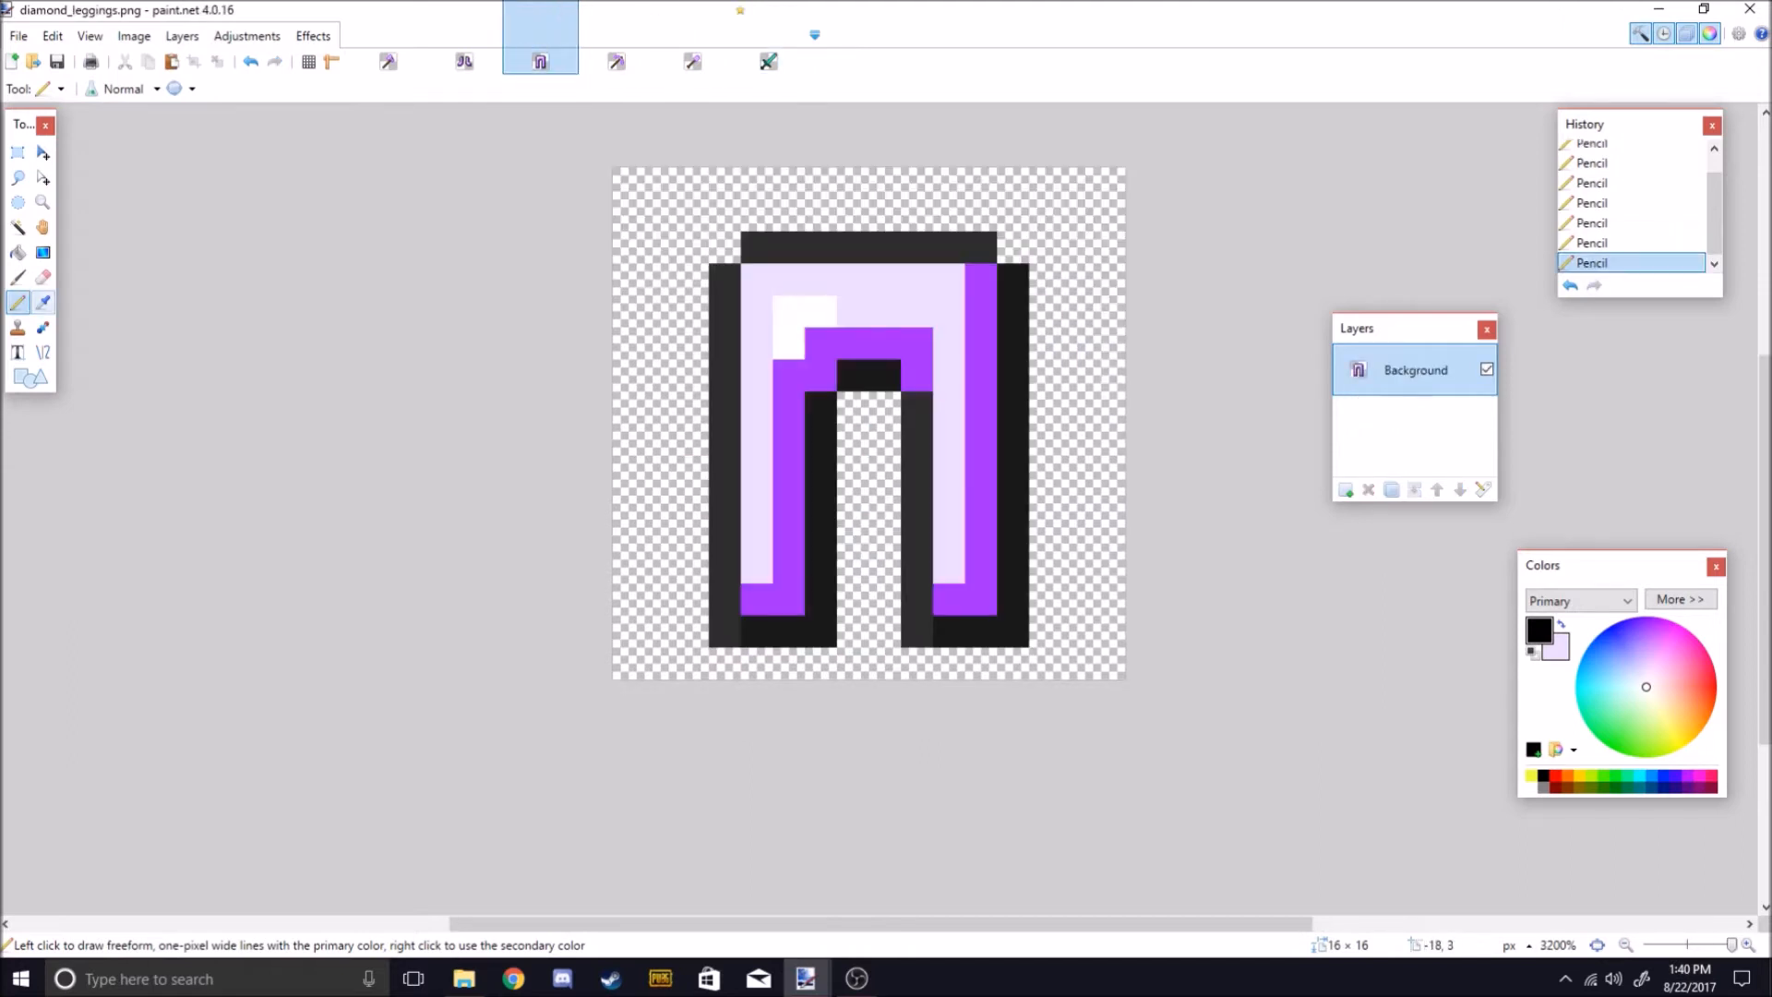
pyautogui.click(43, 301)
pyautogui.click(787, 374)
pyautogui.click(1560, 624)
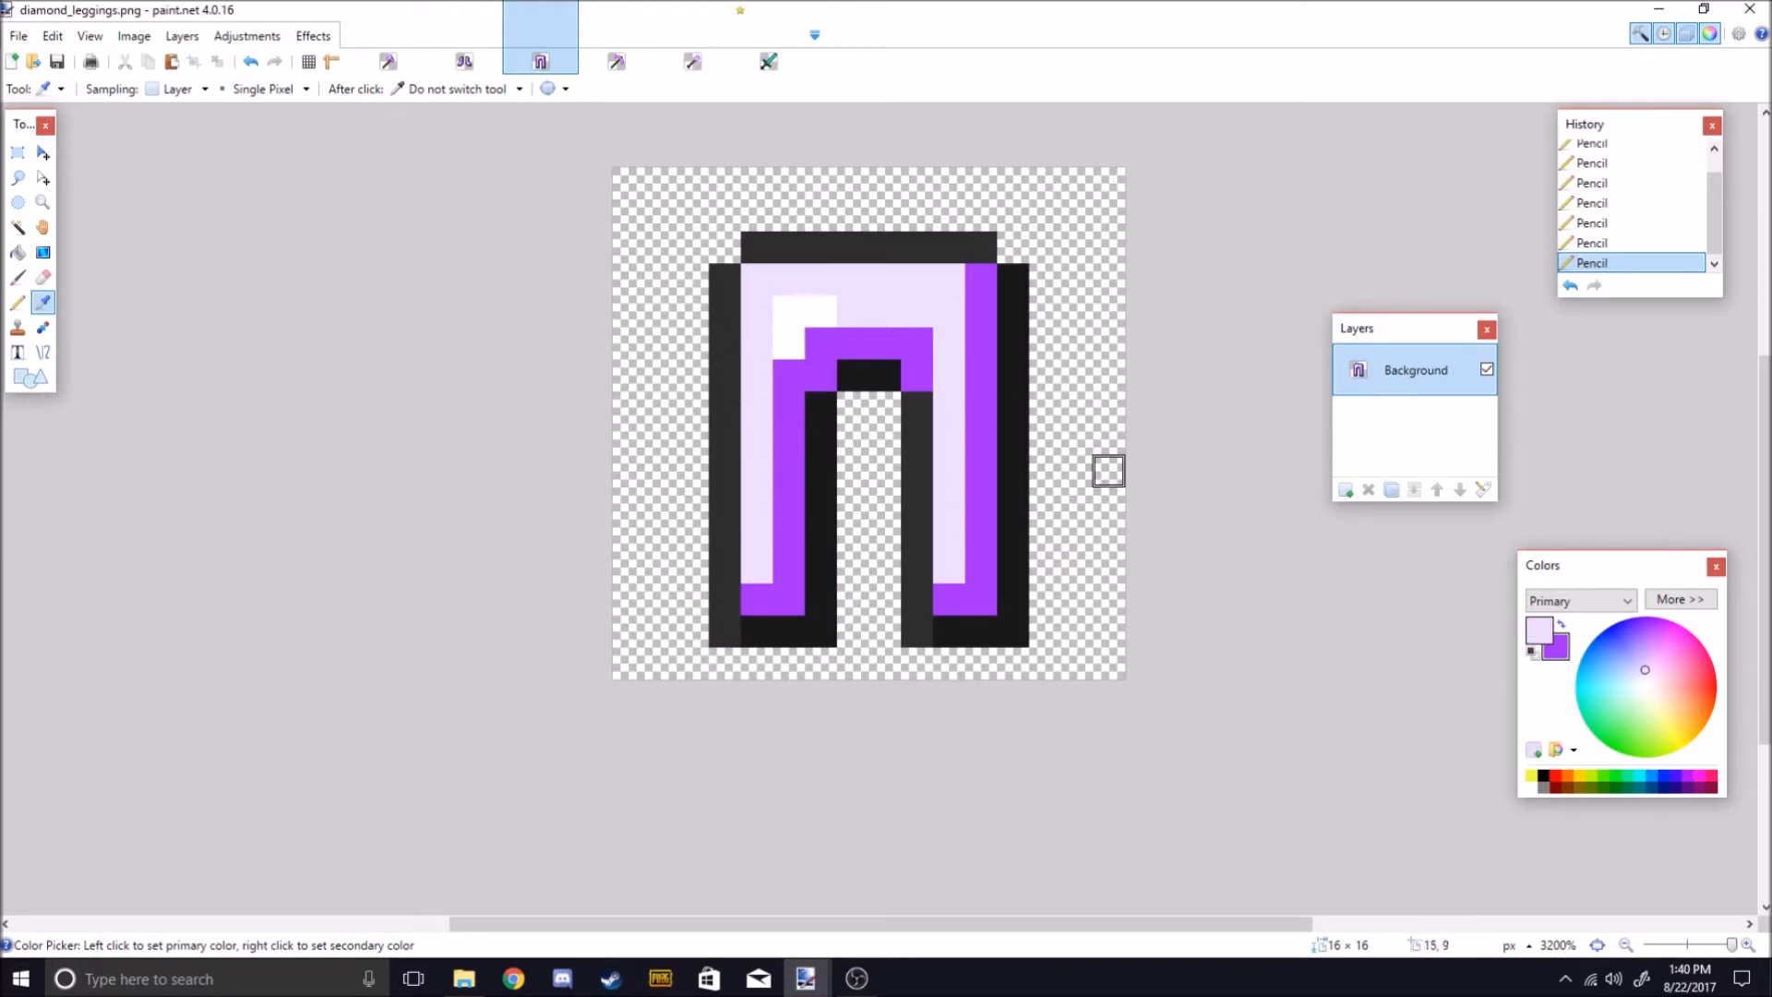
pyautogui.click(767, 61)
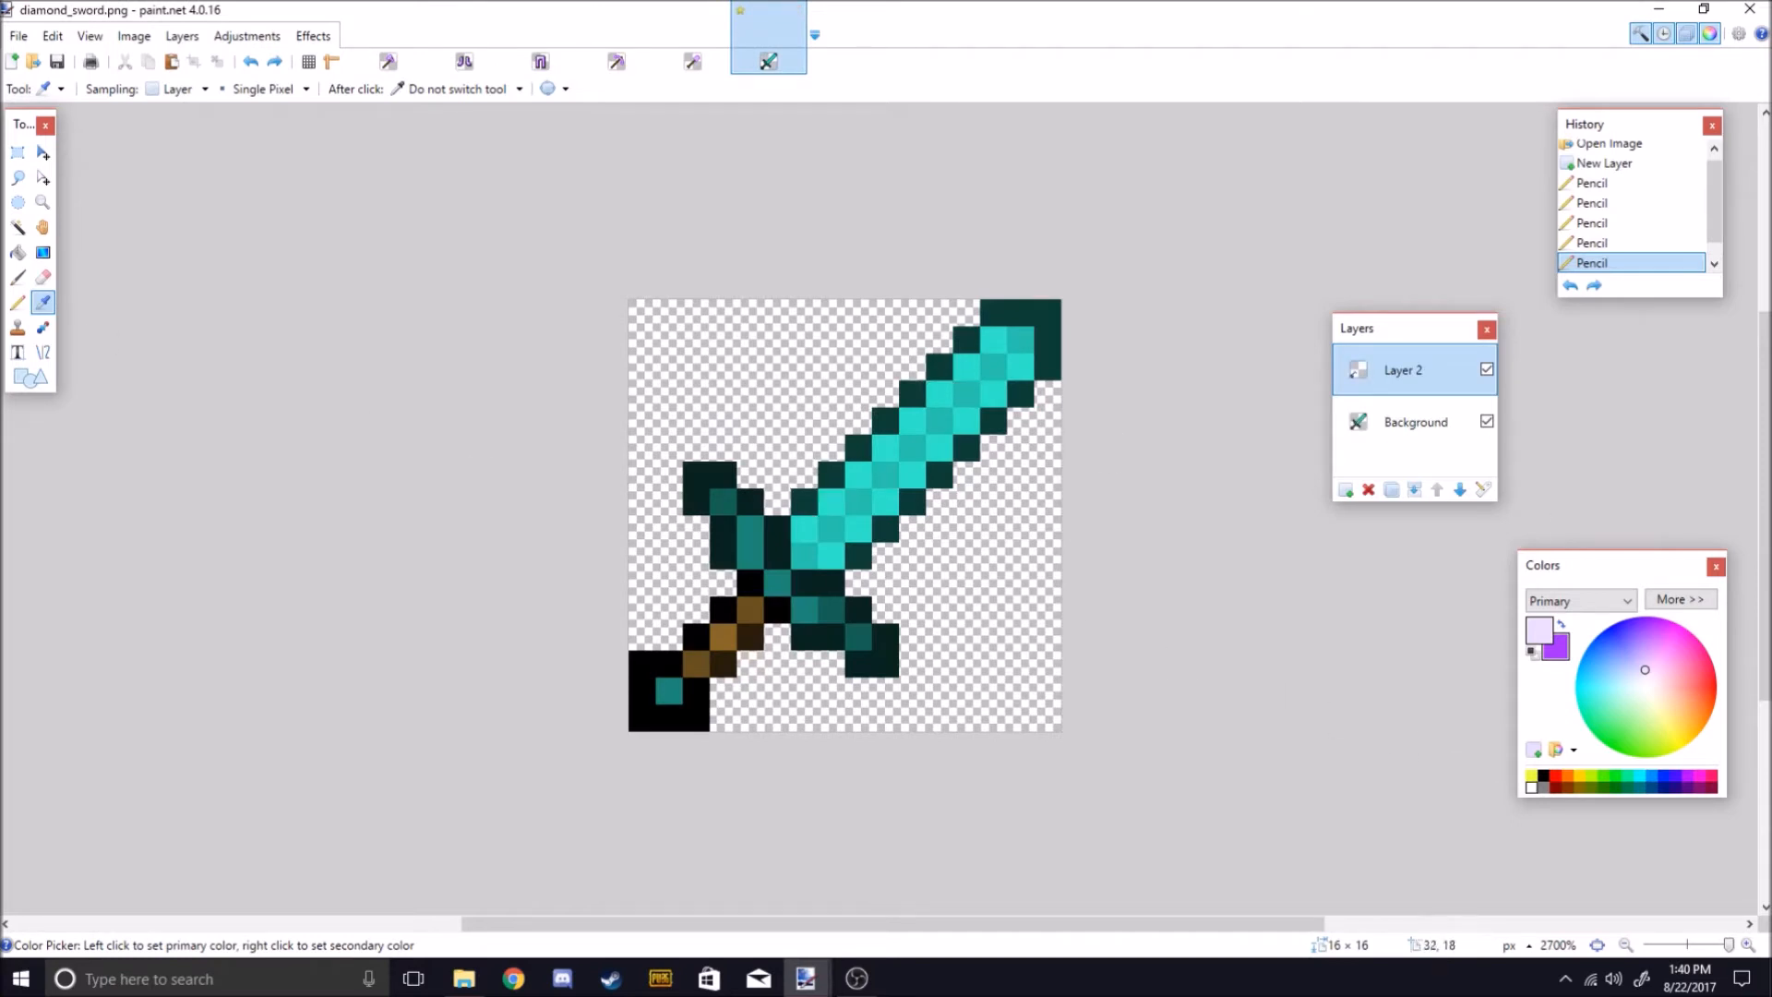
# Set the primary color to black and pencil the outline pixels along the lower edge of the sword's grip.
pyautogui.click(1541, 775)
pyautogui.click(749, 662)
pyautogui.click(18, 302)
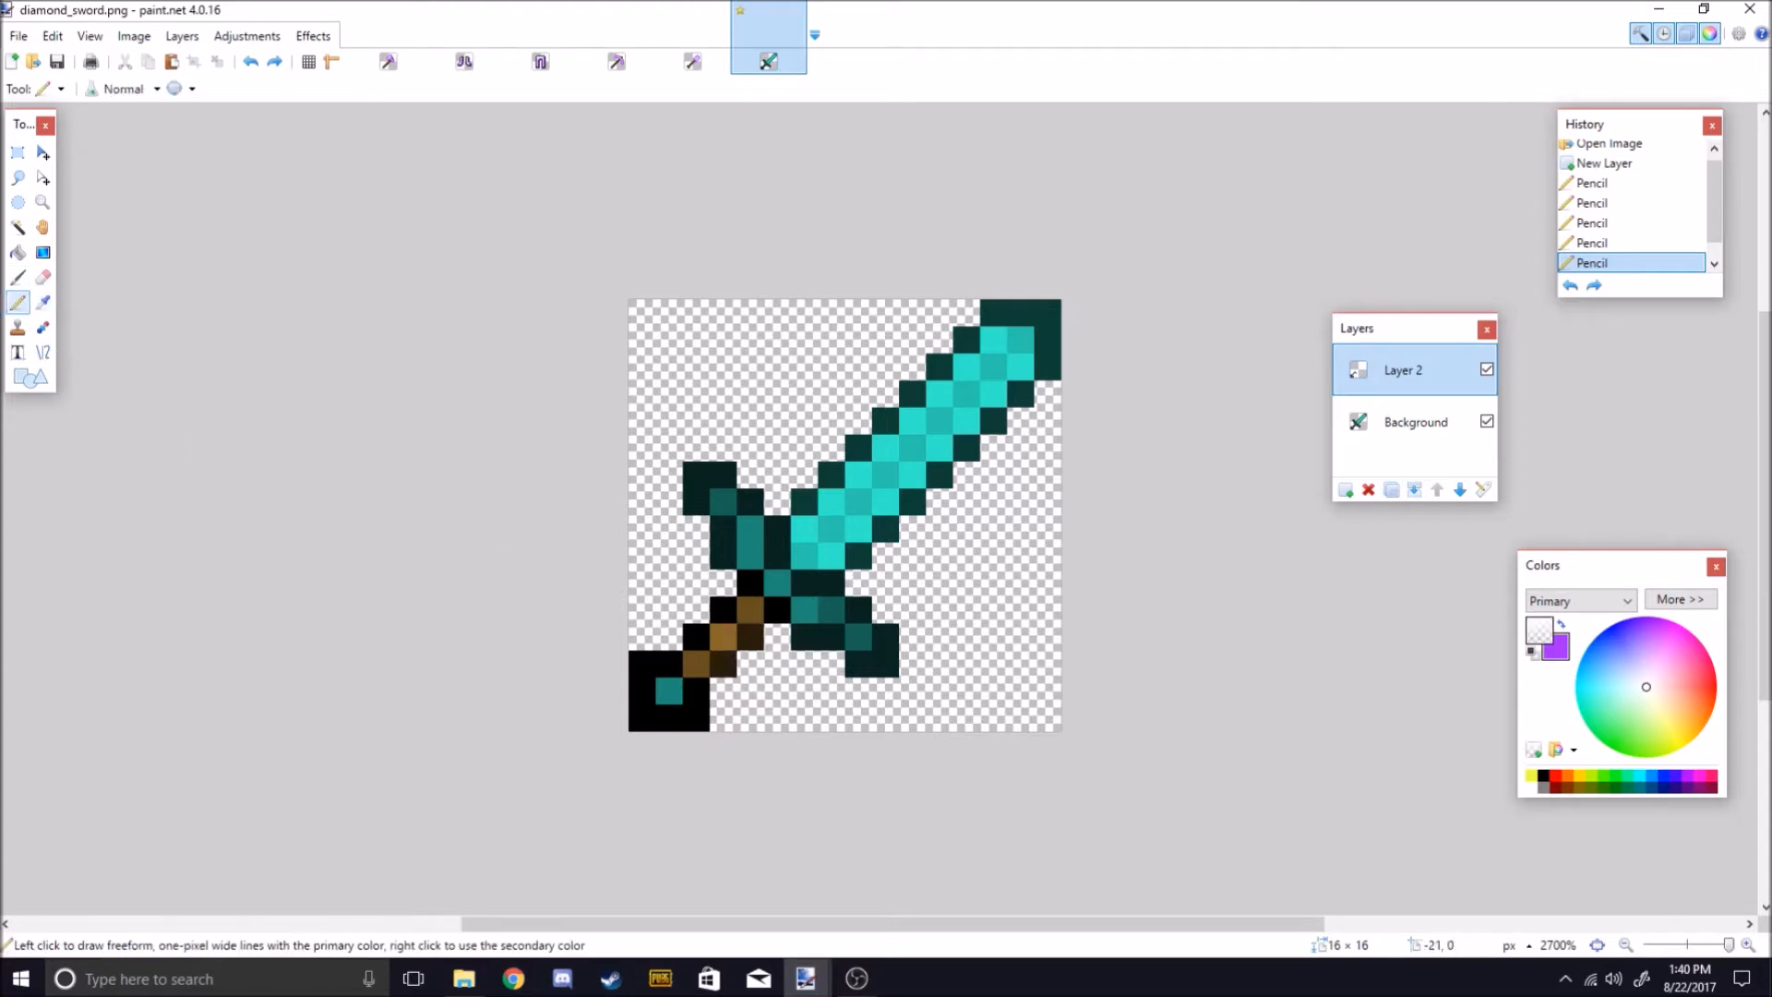
pyautogui.click(1541, 775)
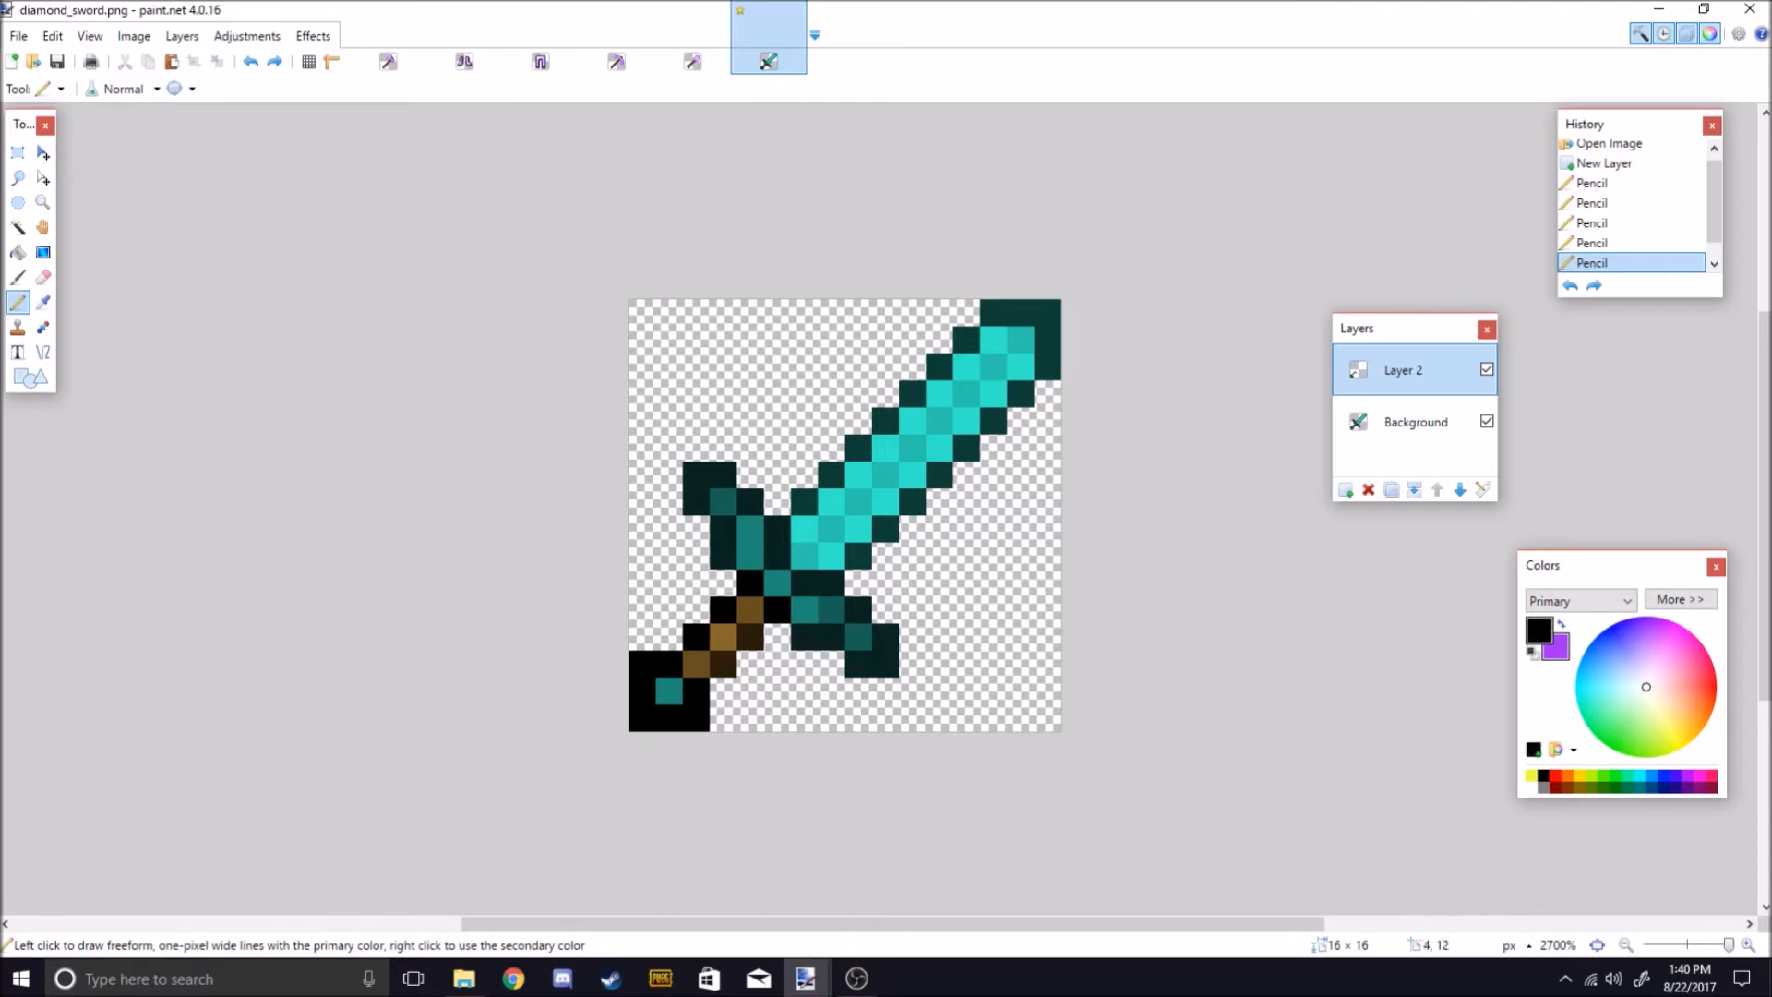
pyautogui.click(750, 637)
pyautogui.click(723, 664)
# Pencil a black outline around the lower arm of the sword's crossguard.
pyautogui.click(804, 637)
pyautogui.click(830, 637)
pyautogui.click(858, 665)
pyautogui.click(885, 664)
pyautogui.click(885, 637)
pyautogui.click(858, 610)
pyautogui.click(830, 583)
pyautogui.click(804, 583)
# Pencil a black outline around the upper arm of the crossguard, undoing the stray strokes outside it.
pyautogui.click(777, 556)
pyautogui.click(777, 529)
pyautogui.click(750, 502)
pyautogui.click(723, 474)
pyautogui.click(669, 475)
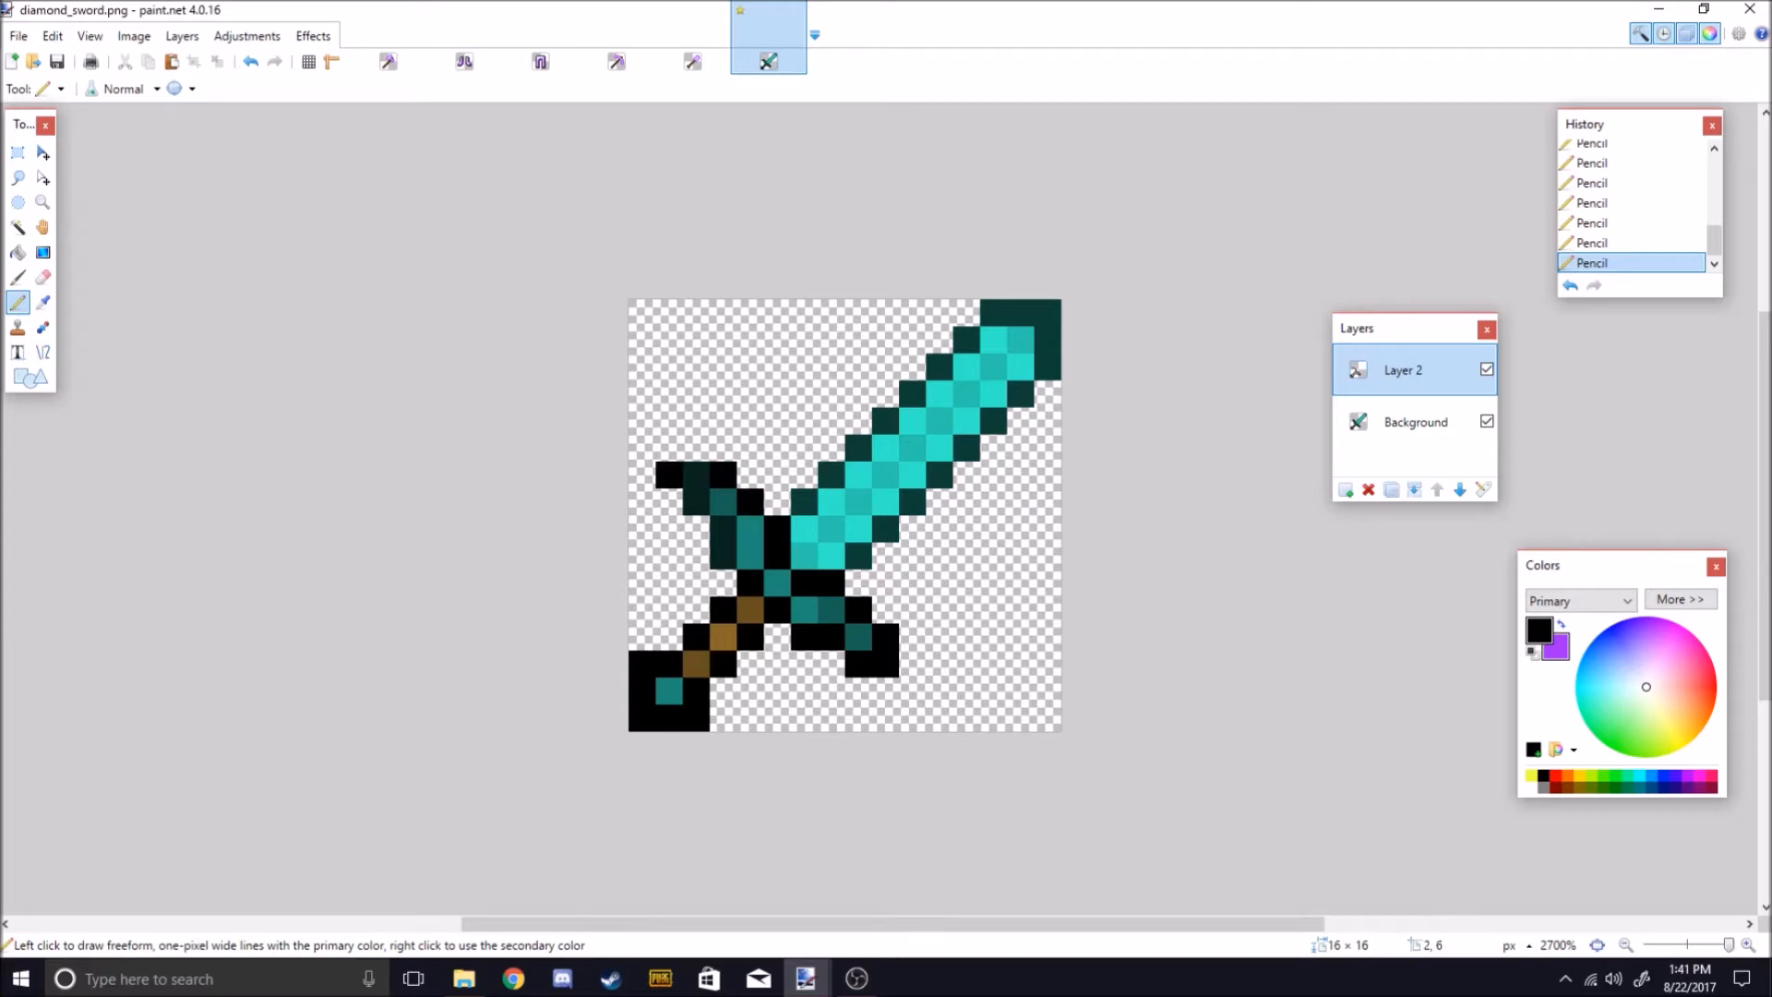
pyautogui.hotkey('ctrl', 'z')
pyautogui.click(695, 474)
pyautogui.click(696, 501)
pyautogui.click(722, 528)
pyautogui.click(722, 555)
pyautogui.moveTo(696, 450); pyautogui.dragTo(804, 394)
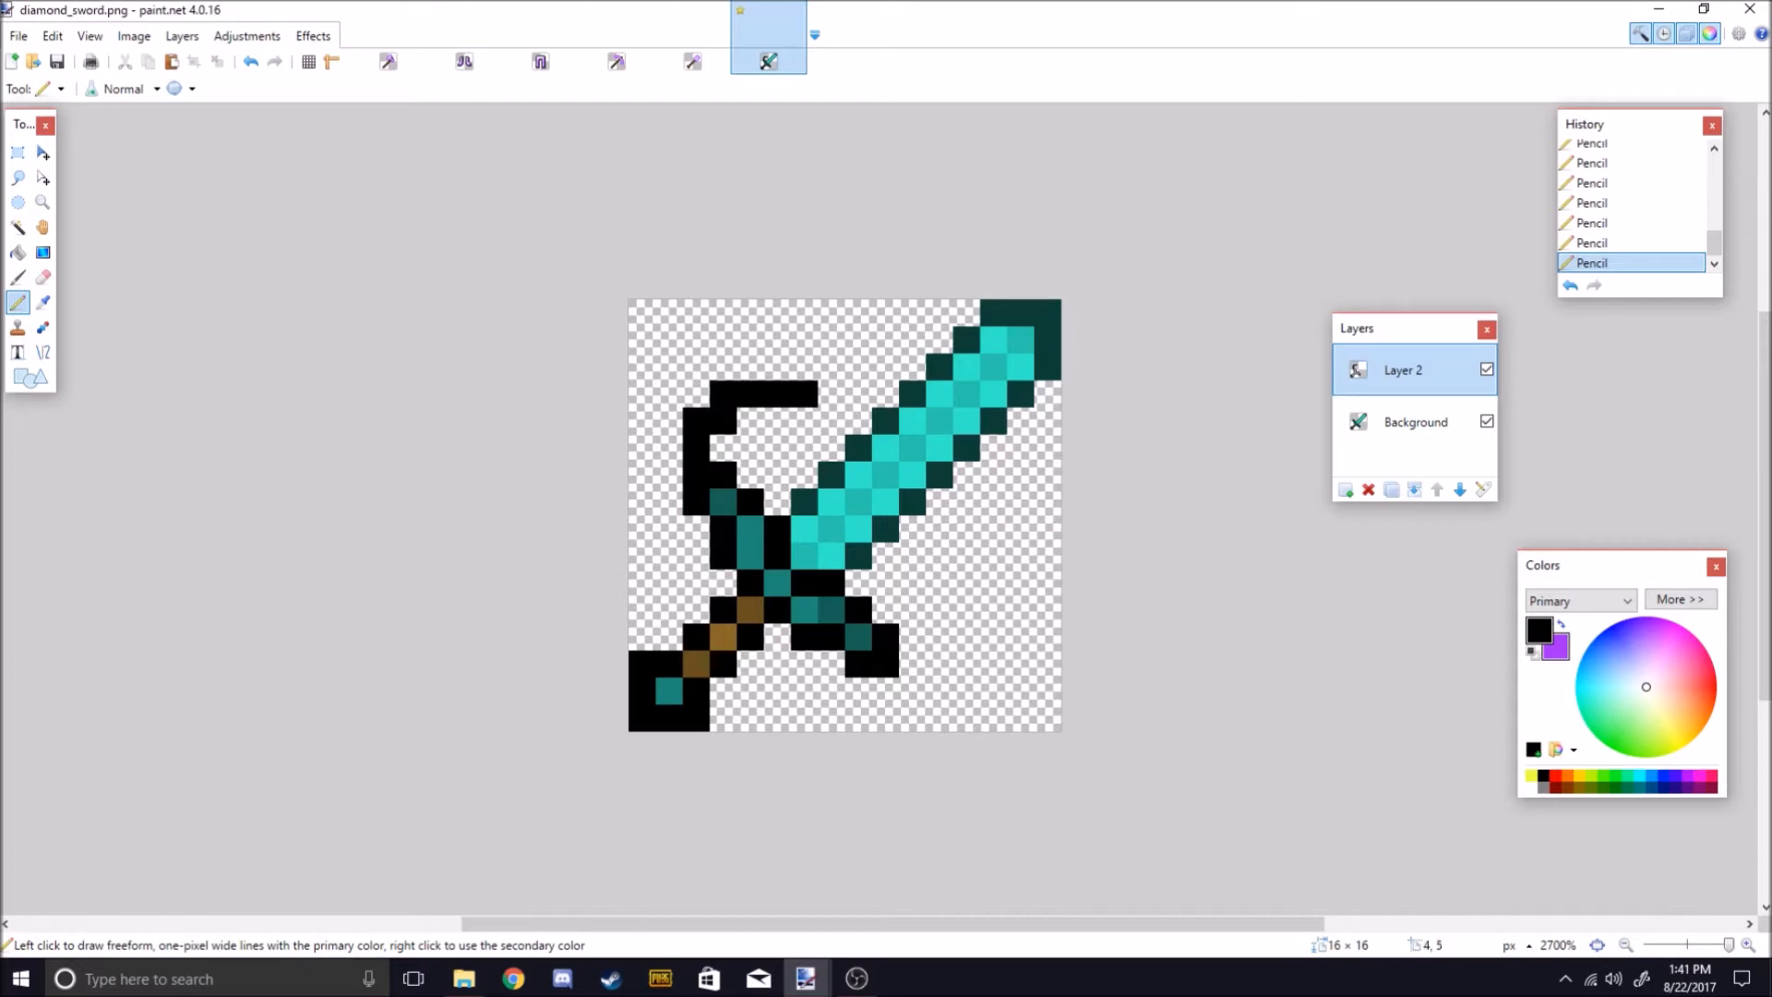
pyautogui.hotkey('ctrl', 'z')
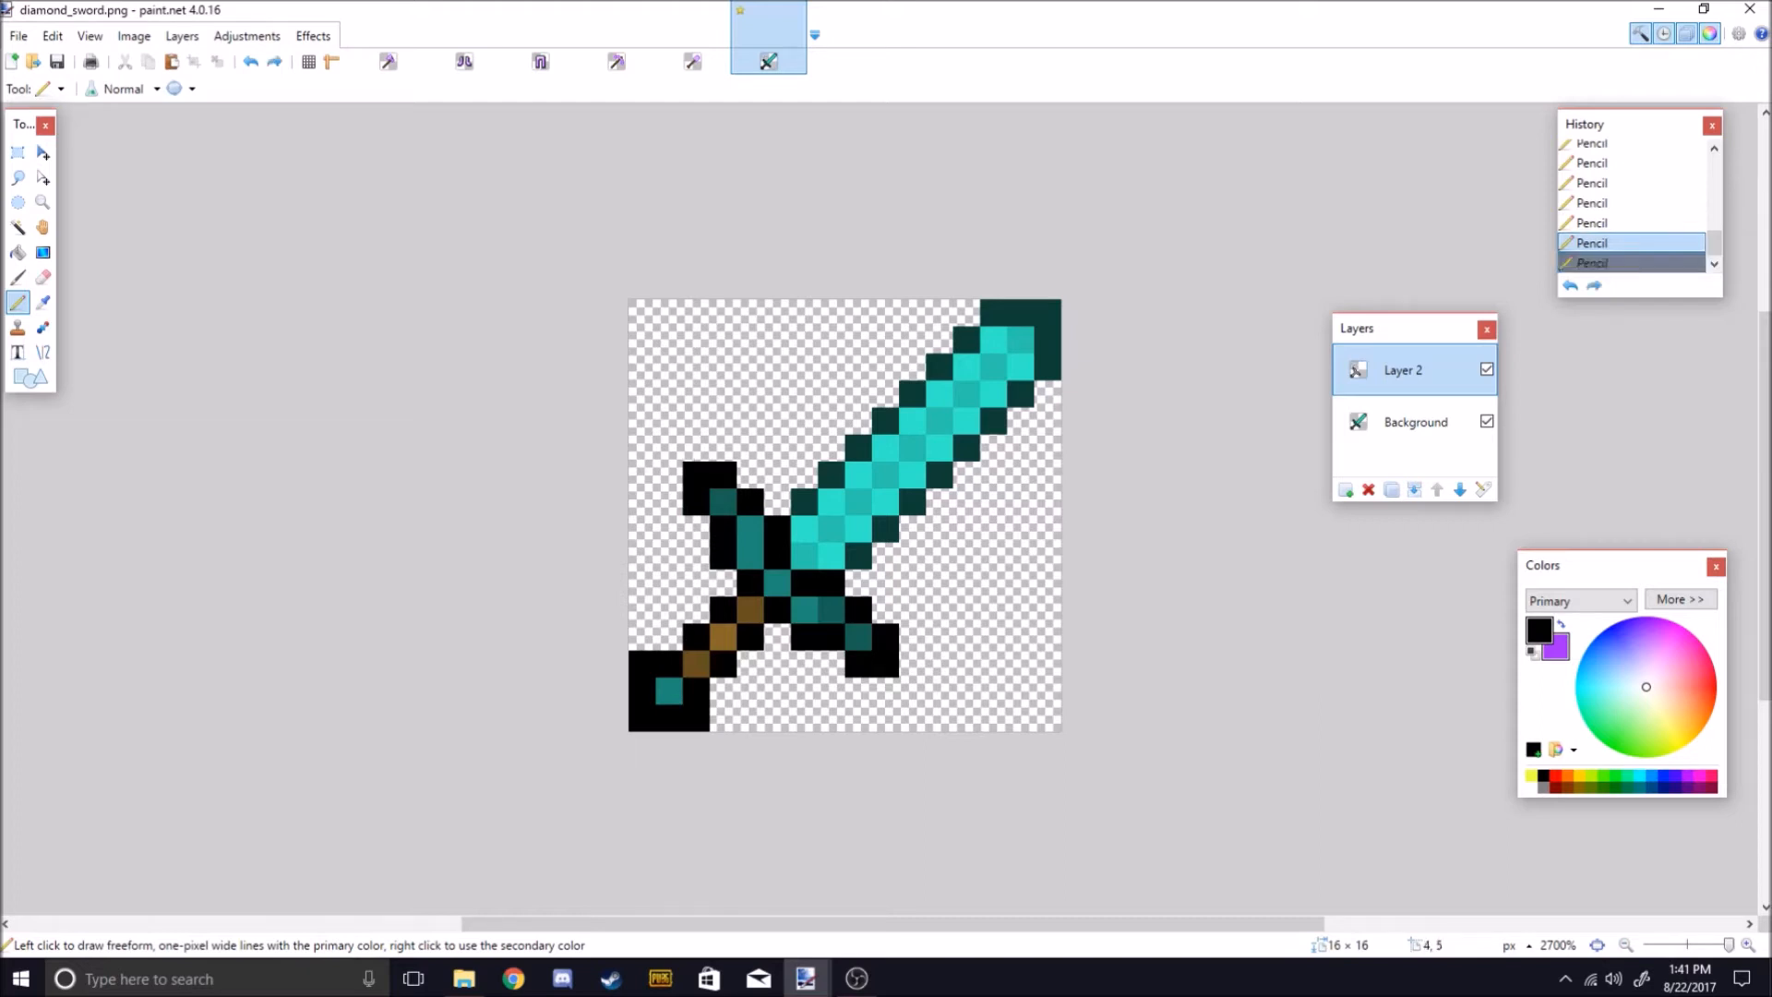
# Pencil a black outline up the blade's upper edge and undo the pixels nearest the tip.
pyautogui.moveTo(804, 502)
pyautogui.mouseDown()
pyautogui.moveTo(979, 327)
pyautogui.moveTo(1049, 313)
pyautogui.mouseUp()
pyautogui.hotkey('ctrl', 'z')
pyautogui.hotkey('ctrl', 'z')
pyautogui.hotkey('ctrl', 'z')
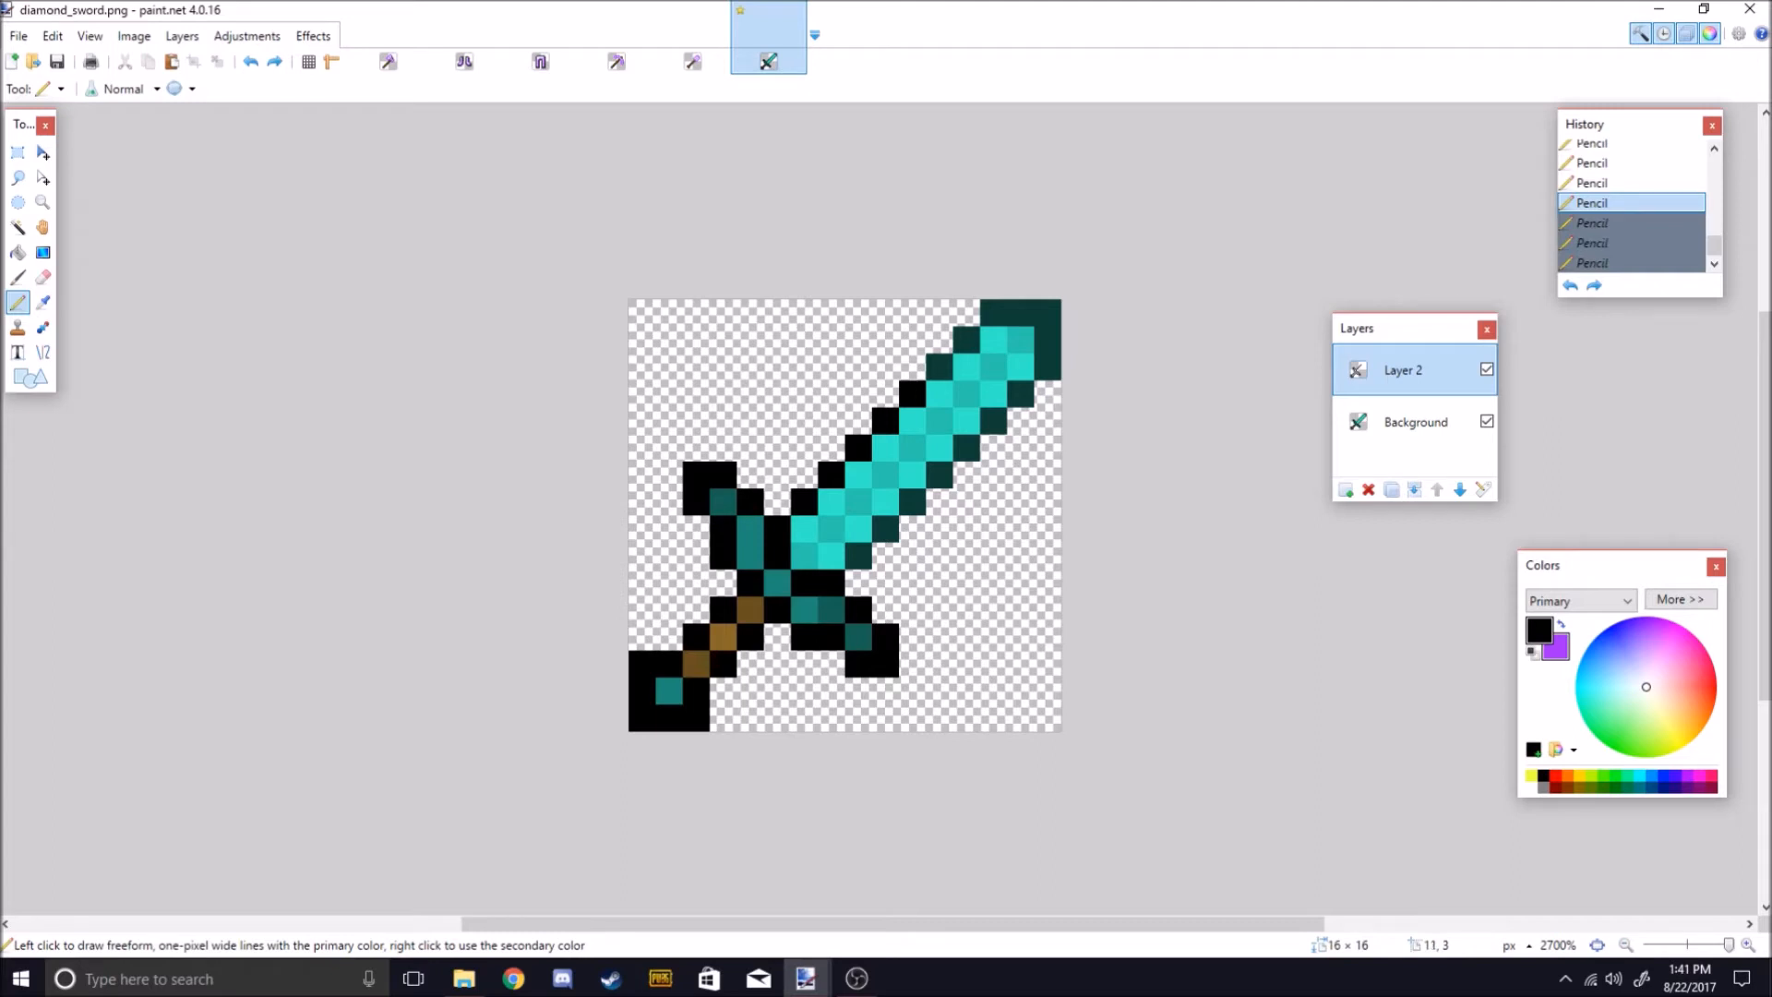
# Try closing off a shortened blade with a black line across it and down its lower edge to the crossguard.
pyautogui.click(940, 394)
pyautogui.click(967, 394)
pyautogui.click(967, 421)
pyautogui.click(967, 448)
pyautogui.click(940, 474)
pyautogui.click(913, 502)
pyautogui.click(886, 529)
pyautogui.click(858, 556)
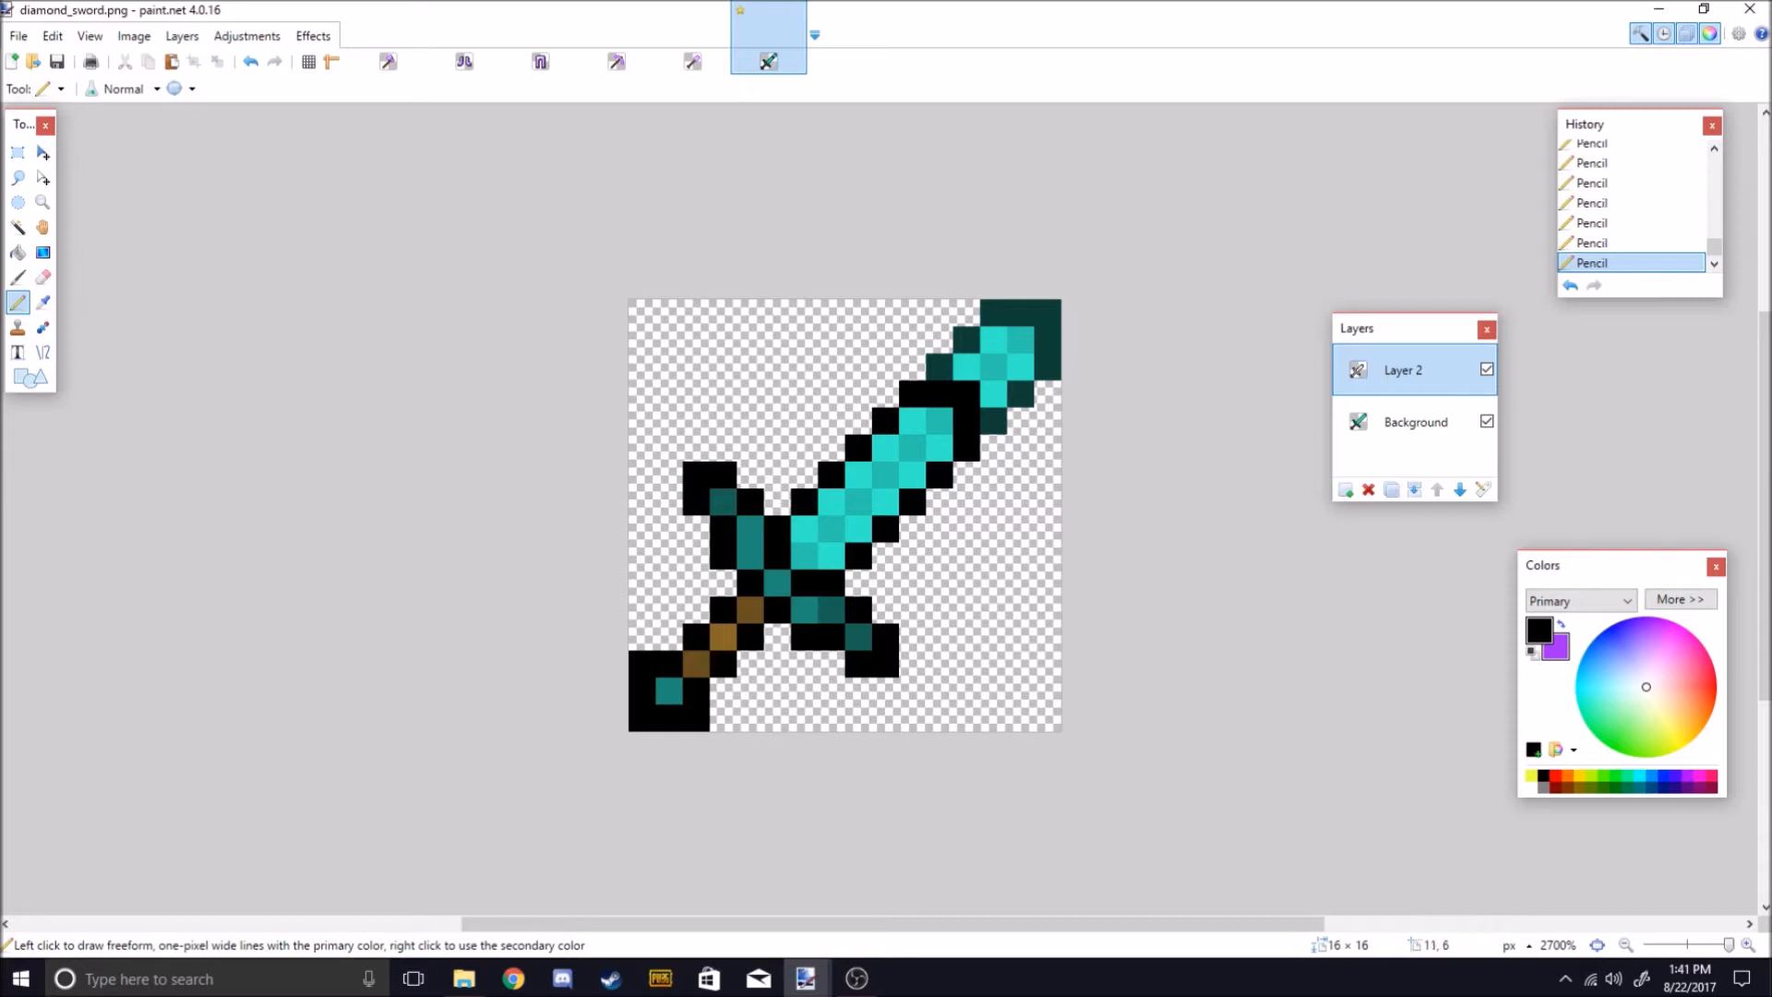
# Undo and redo the recent blade outline strokes to step back before the line across the blade.
pyautogui.hotkey('ctrl', 'z')
pyautogui.hotkey('ctrl', 'z')
pyautogui.hotkey('ctrl', 'z')
pyautogui.hotkey('ctrl', 'z')
pyautogui.hotkey('ctrl', 'z')
pyautogui.hotkey('ctrl', 'z')
pyautogui.hotkey('ctrl', 'z')
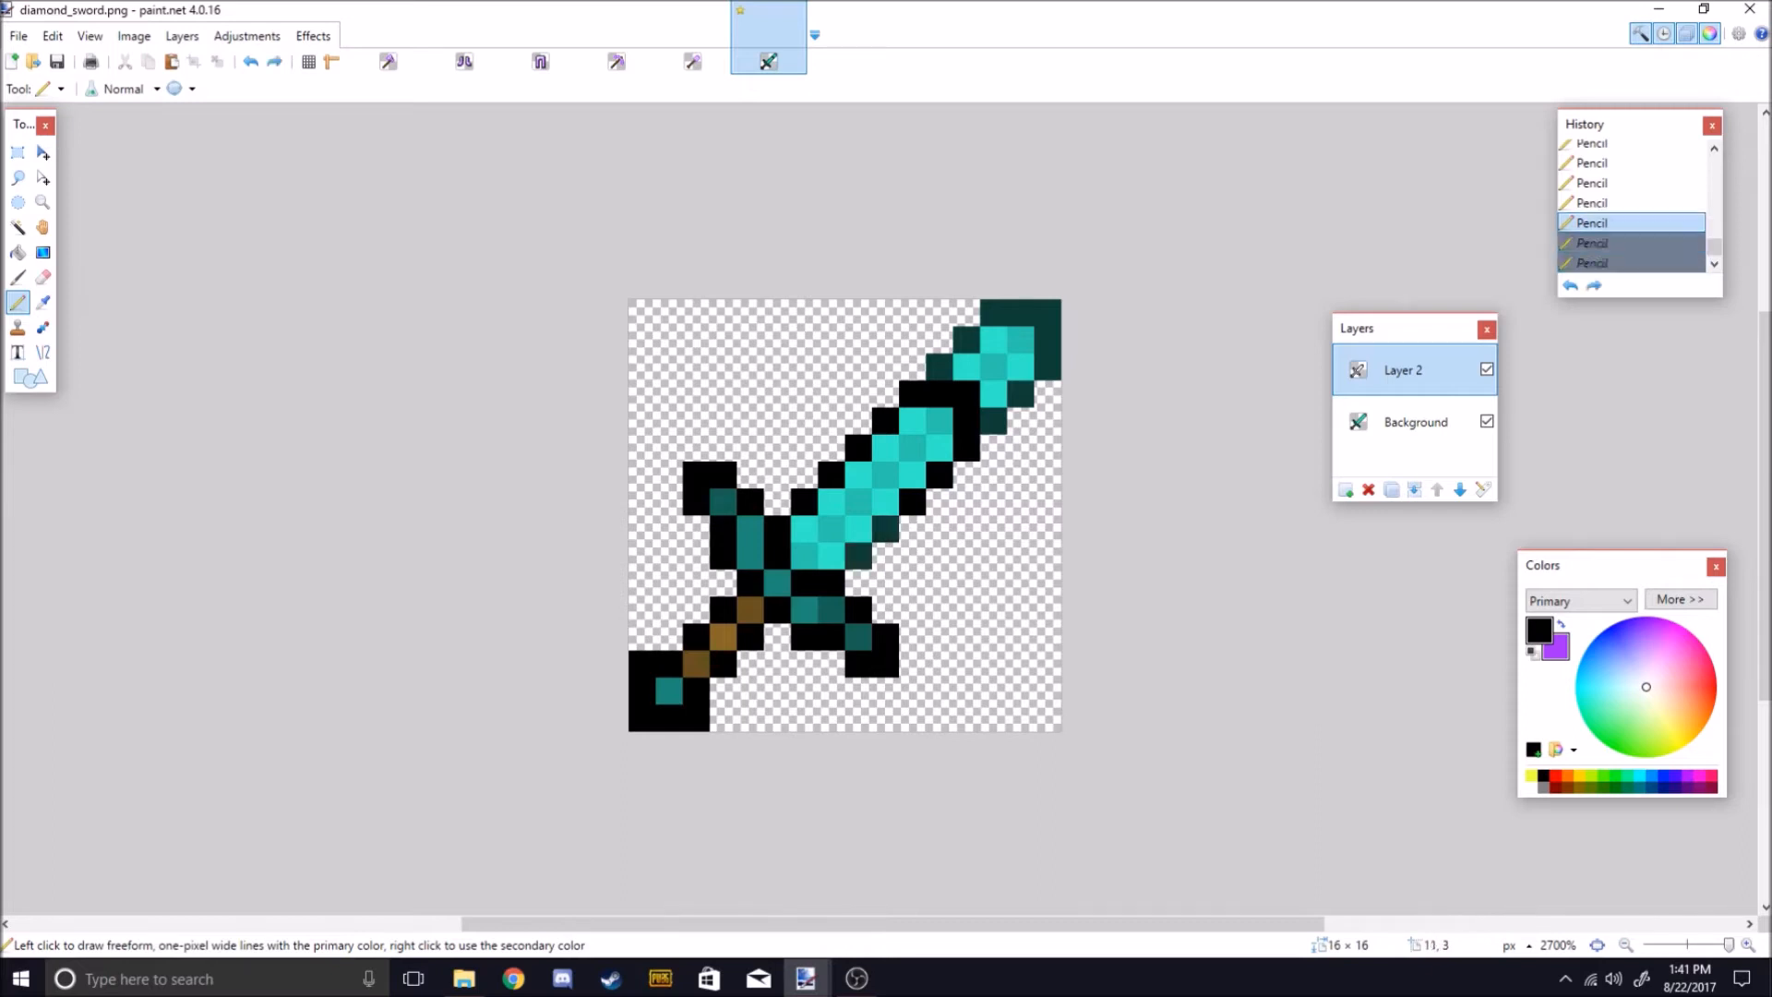
pyautogui.hotkey('ctrl', 'y')
pyautogui.hotkey('ctrl', 'y')
pyautogui.hotkey('ctrl', 'y')
pyautogui.hotkey('ctrl', 'y')
pyautogui.hotkey('ctrl', 'y')
pyautogui.hotkey('ctrl', 'y')
pyautogui.hotkey('ctrl', 'y')
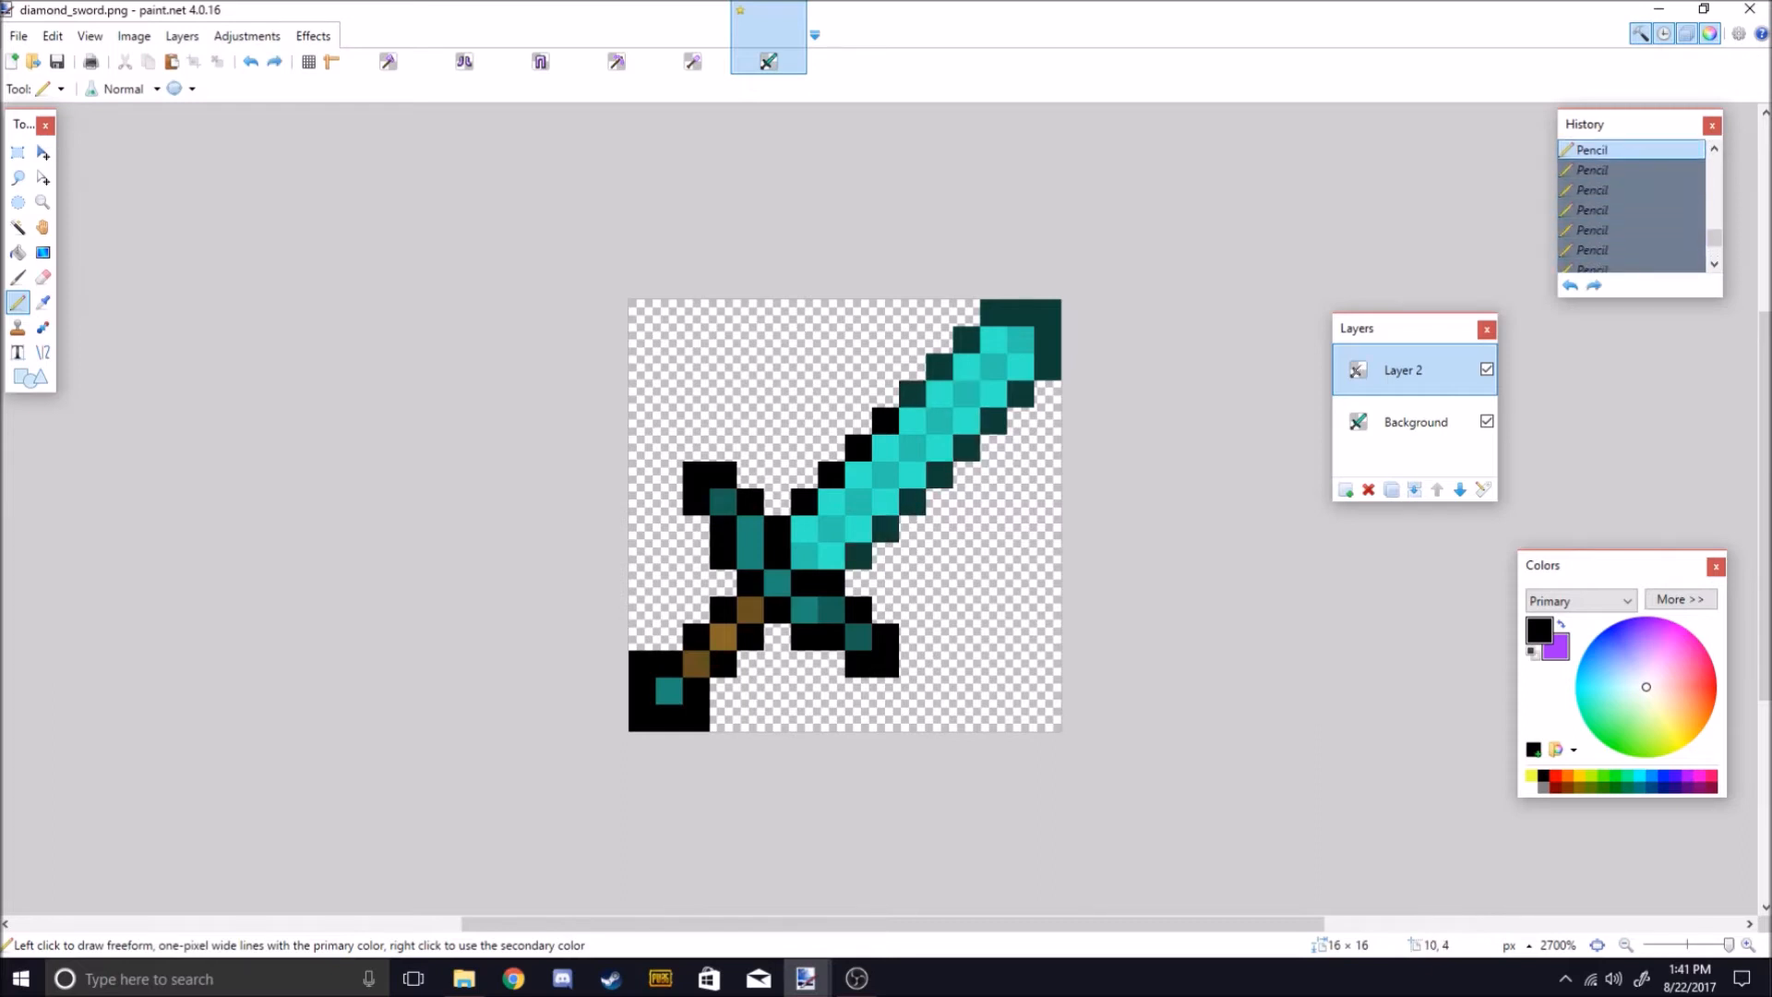
# Try a blade end one pixel row lower with a black lower edge, and undo those strokes.
pyautogui.click(966, 448)
pyautogui.click(939, 475)
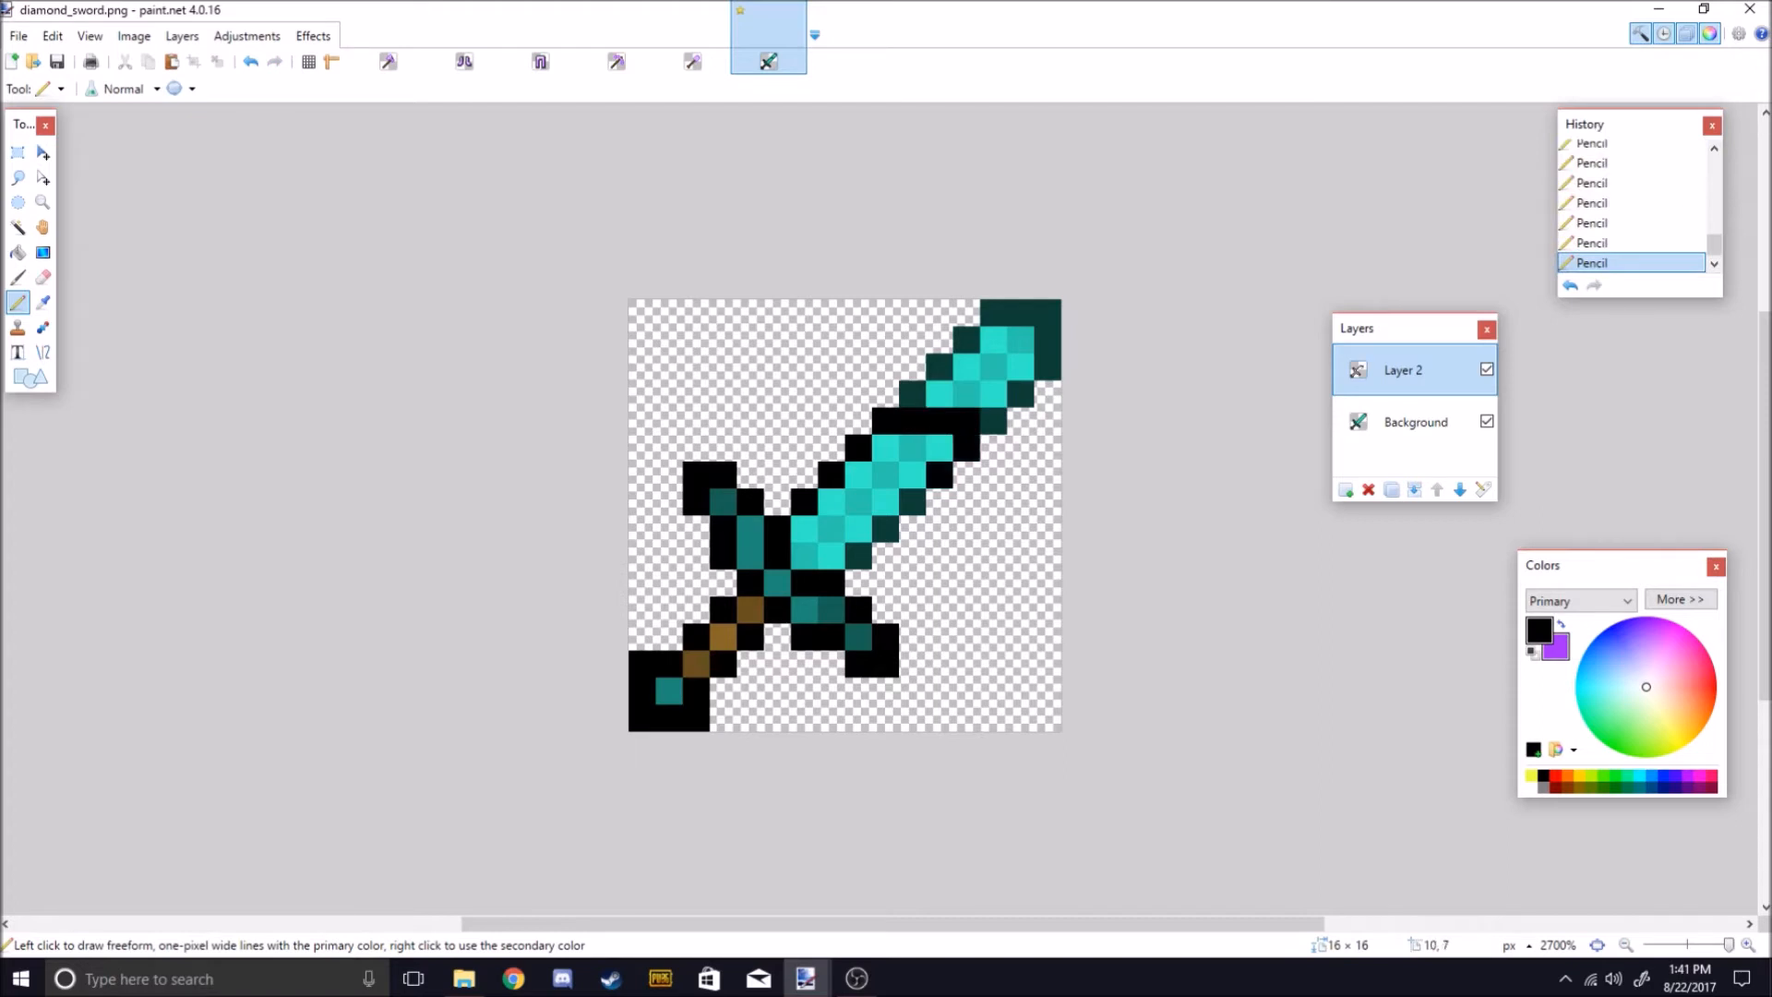
pyautogui.click(912, 502)
pyautogui.click(885, 529)
pyautogui.click(858, 555)
pyautogui.hotkey('ctrl', 'z')
pyautogui.hotkey('ctrl', 'z')
pyautogui.hotkey('ctrl', 'z')
pyautogui.hotkey('ctrl', 'z')
pyautogui.hotkey('ctrl', 'z')
pyautogui.hotkey('ctrl', 'z')
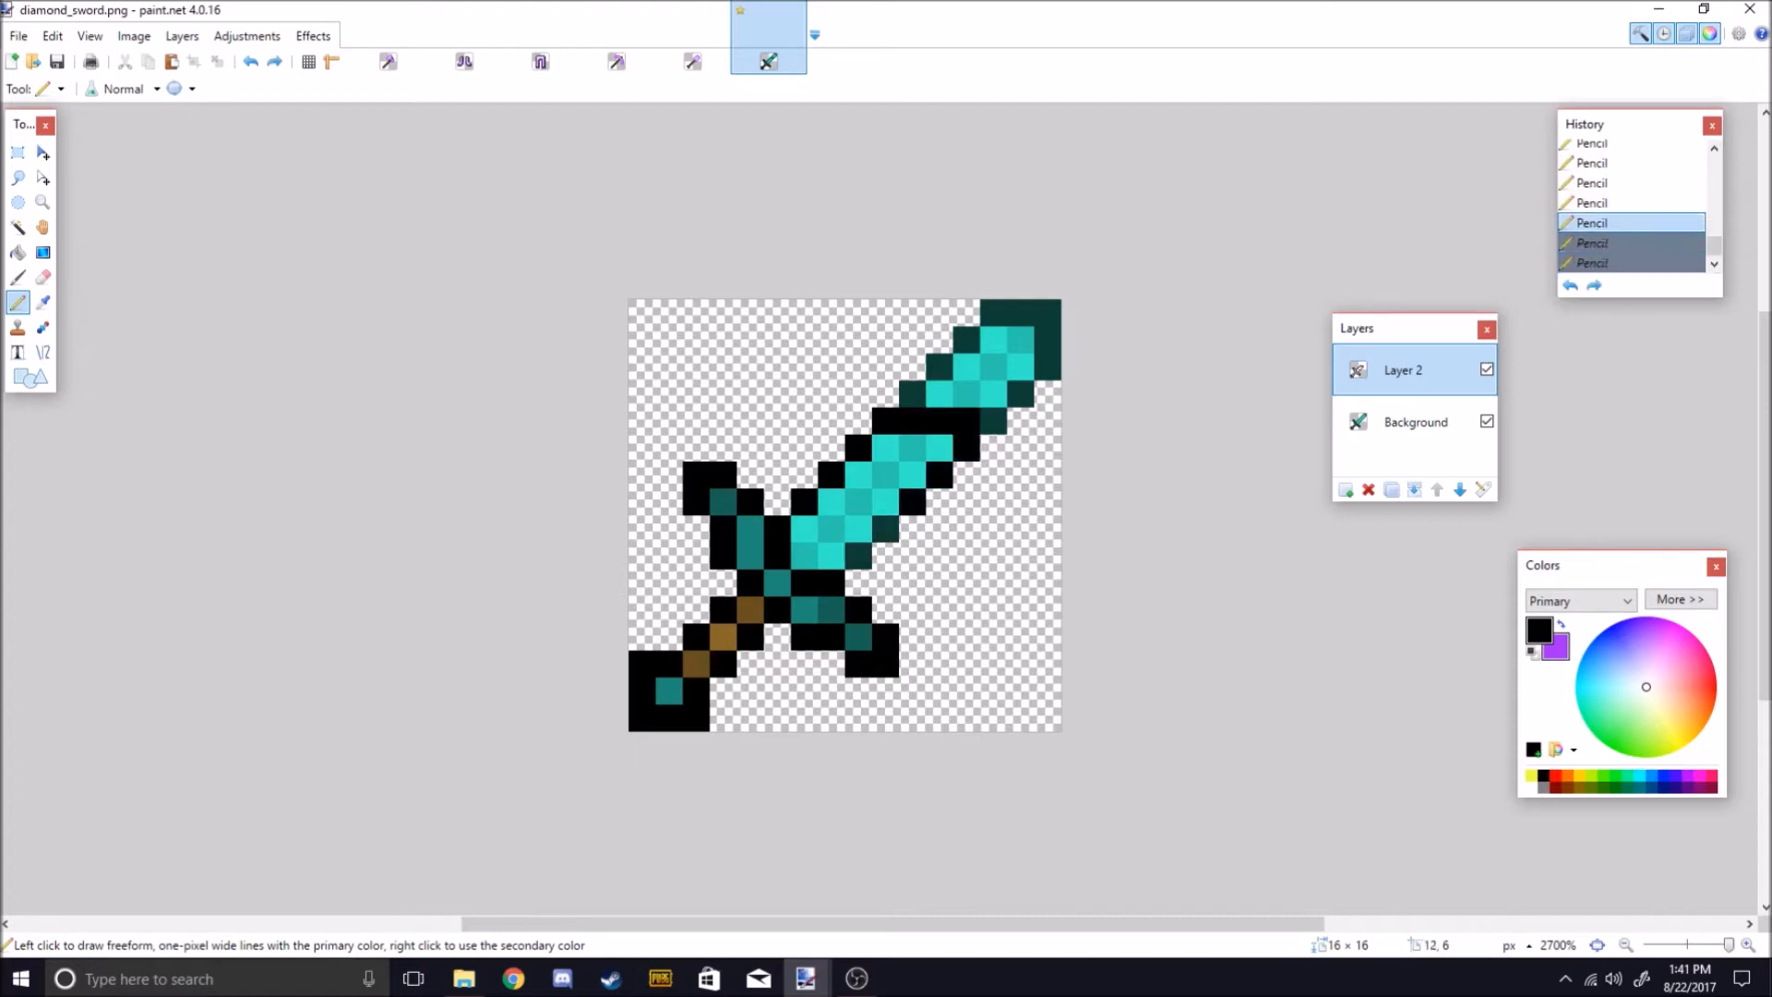
# Pencil the shortened blade's black end cap one row higher and outline the lower edge down to the crossguard.
pyautogui.click(885, 421)
pyautogui.click(911, 394)
pyautogui.click(940, 394)
pyautogui.click(966, 394)
pyautogui.click(966, 421)
pyautogui.click(966, 448)
pyautogui.click(939, 475)
pyautogui.click(913, 502)
pyautogui.click(886, 528)
pyautogui.click(858, 556)
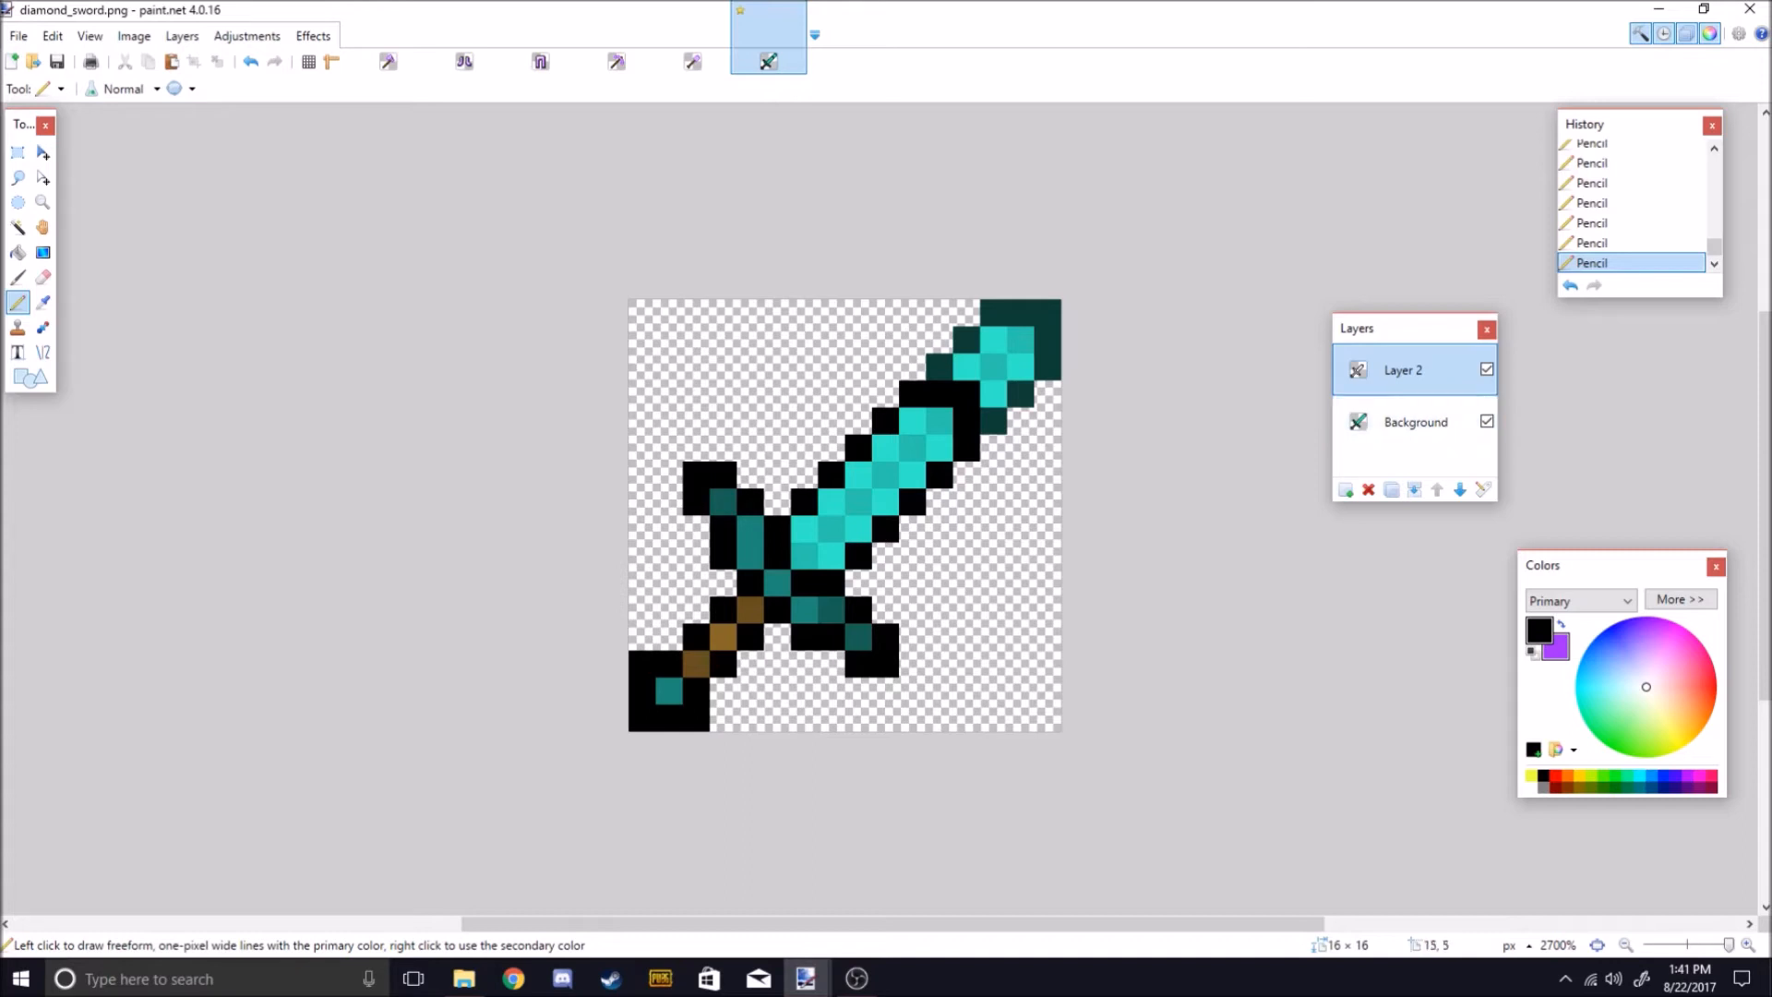
# Sample the bright purple from diamond_axe.png as the primary color and return to diamond_sword.png with the Pencil tool.
pyautogui.click(1567, 786)
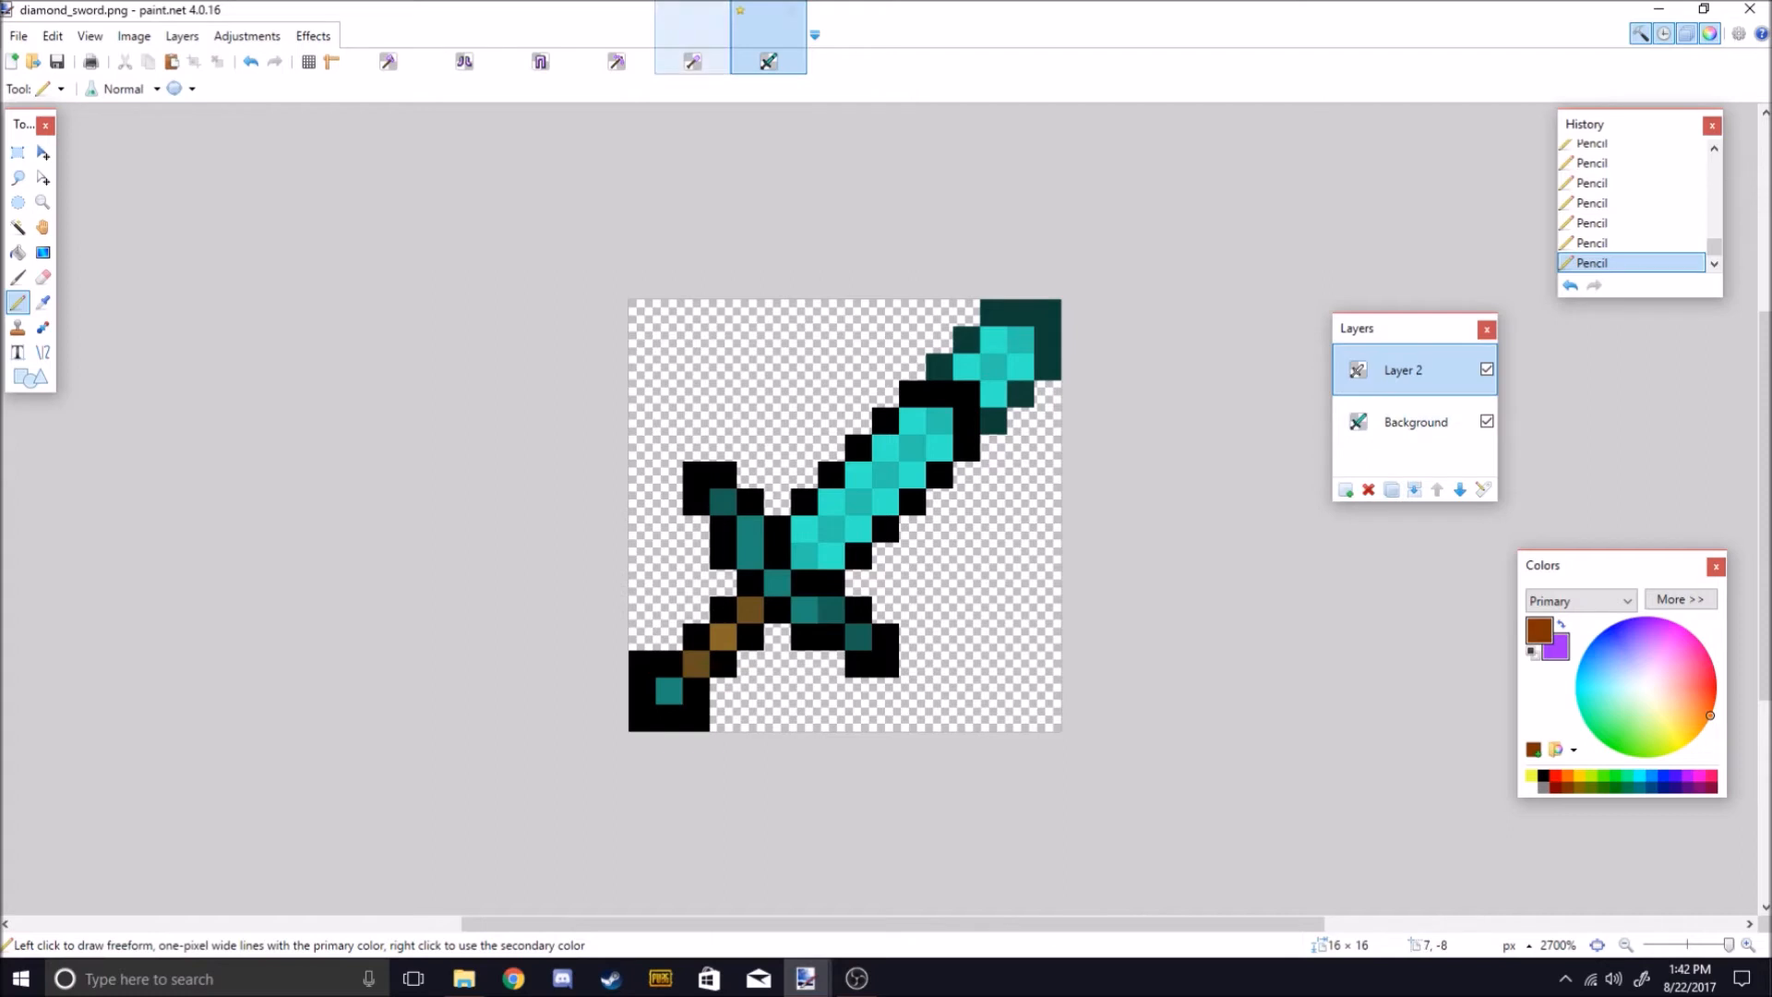
pyautogui.click(388, 61)
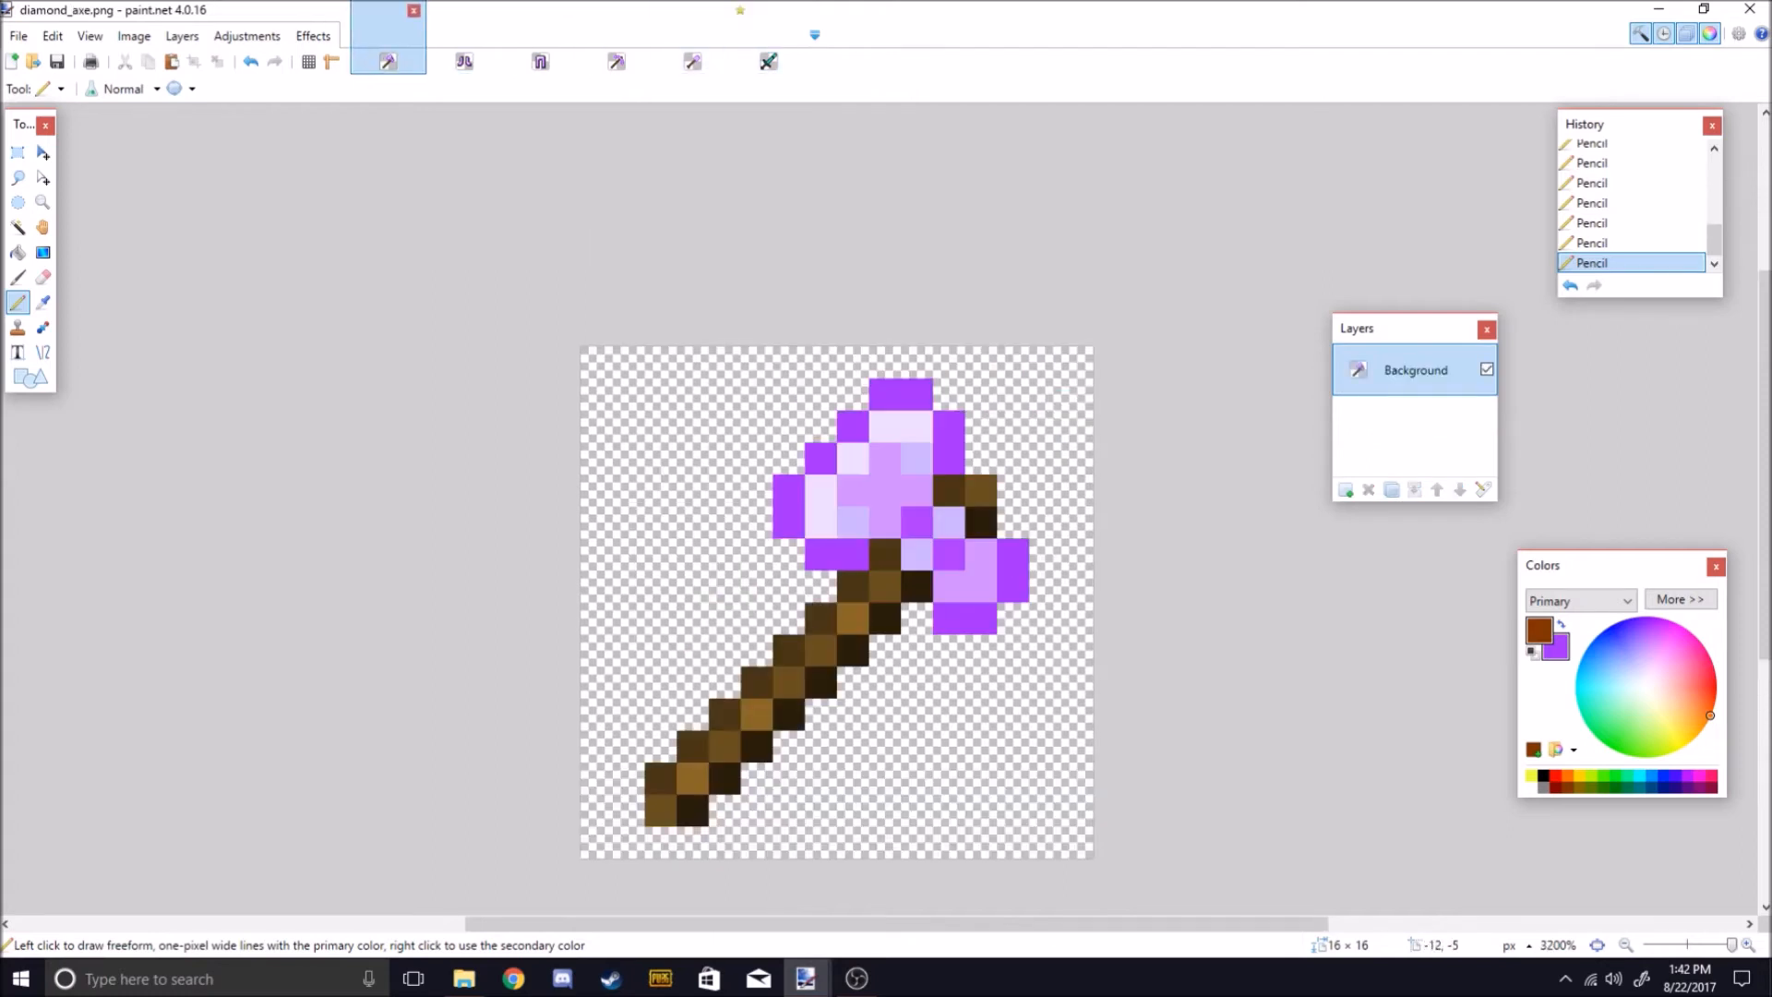
pyautogui.click(42, 302)
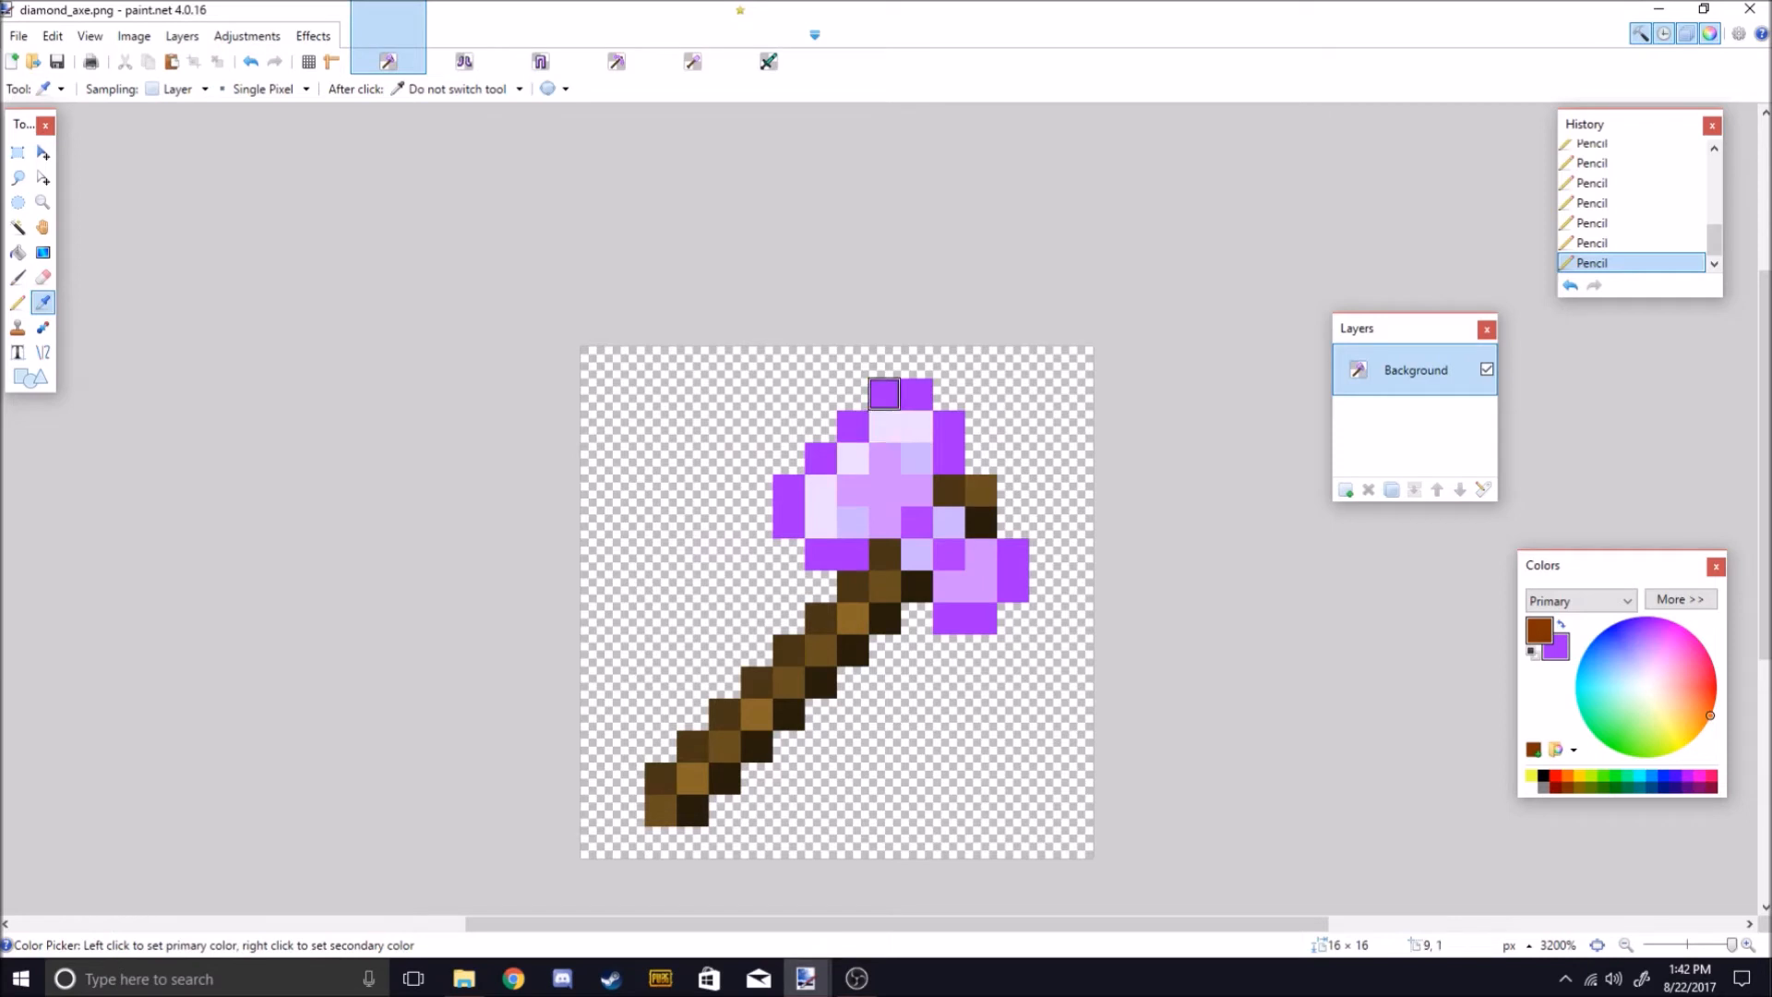
pyautogui.click(540, 59)
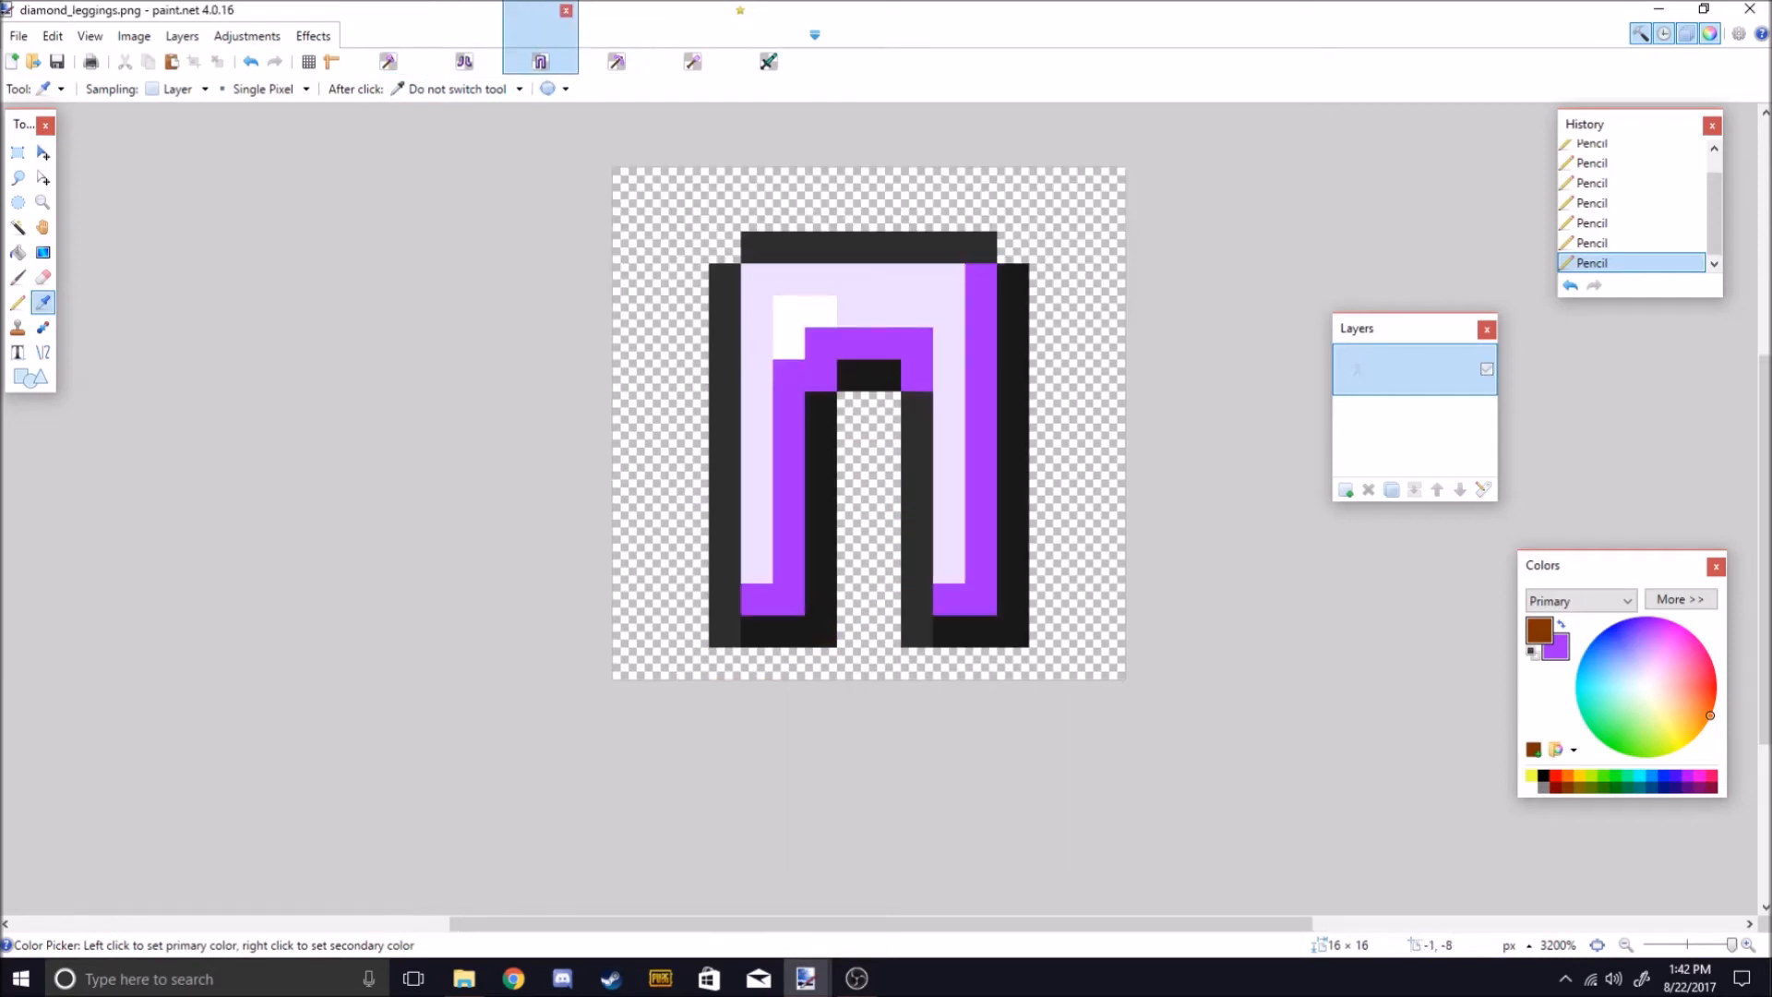
pyautogui.hotkey('ctrl', 'shift', 'Tab')
pyautogui.hotkey('ctrl', 'shift', 'Tab')
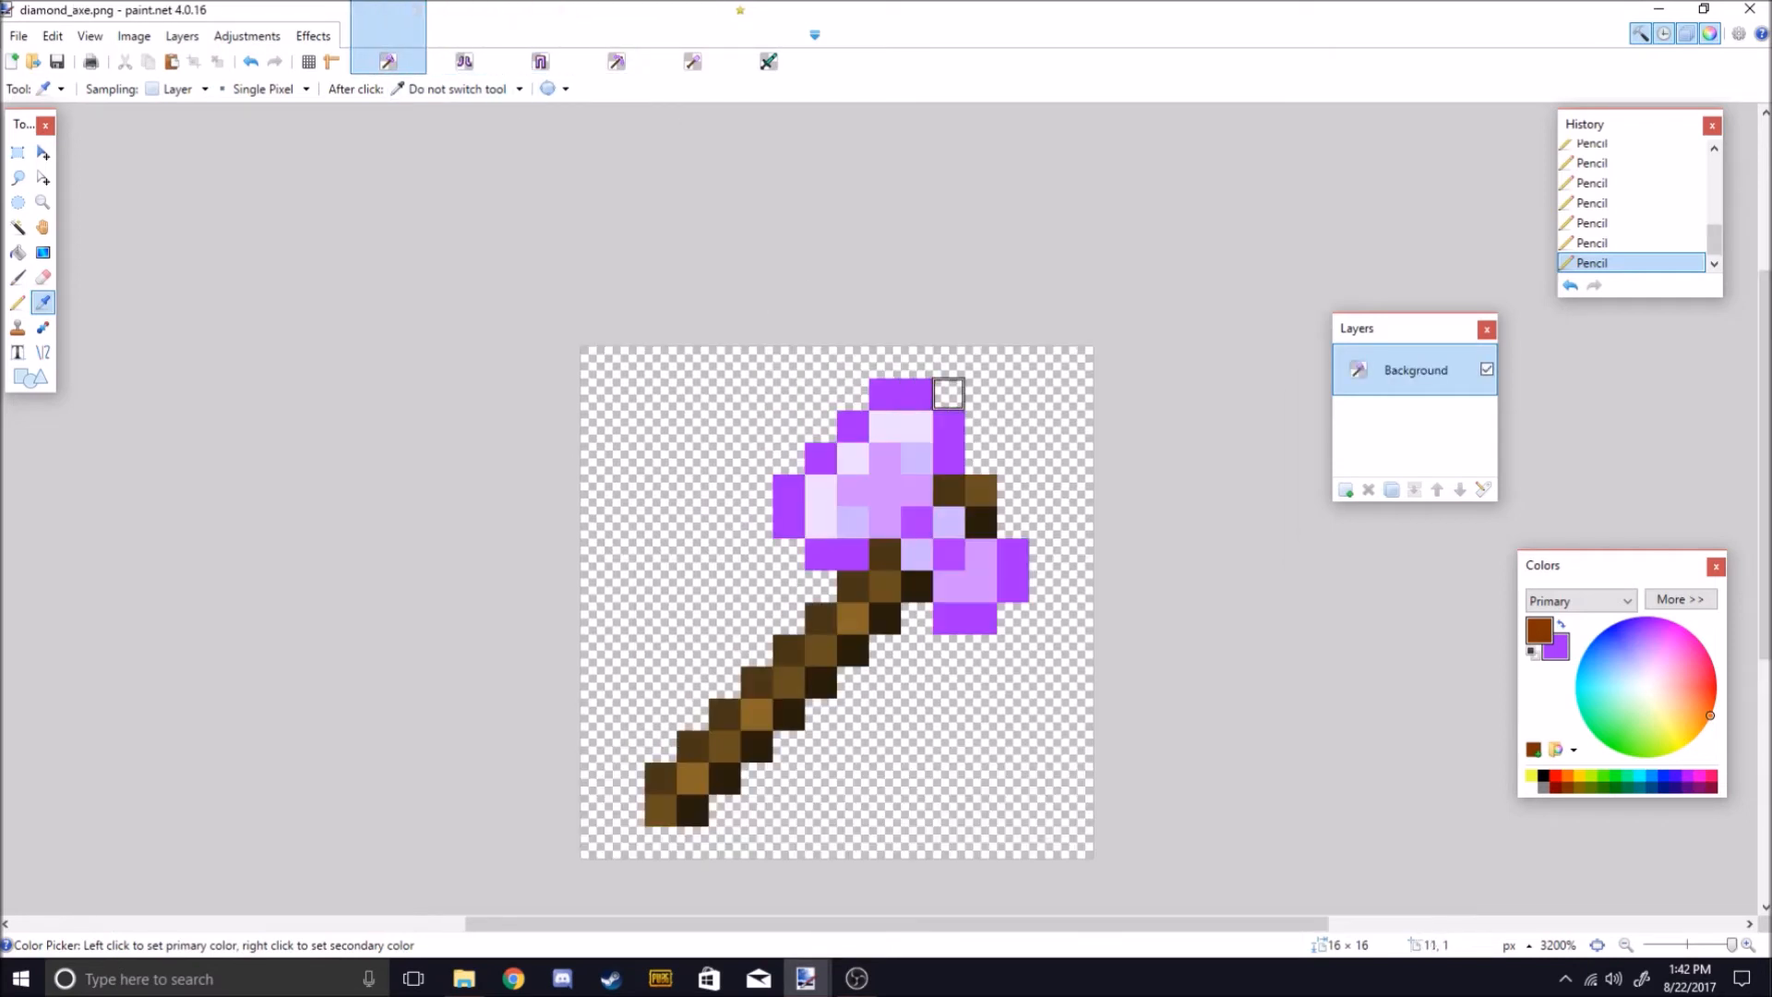
pyautogui.click(980, 618)
pyautogui.click(768, 58)
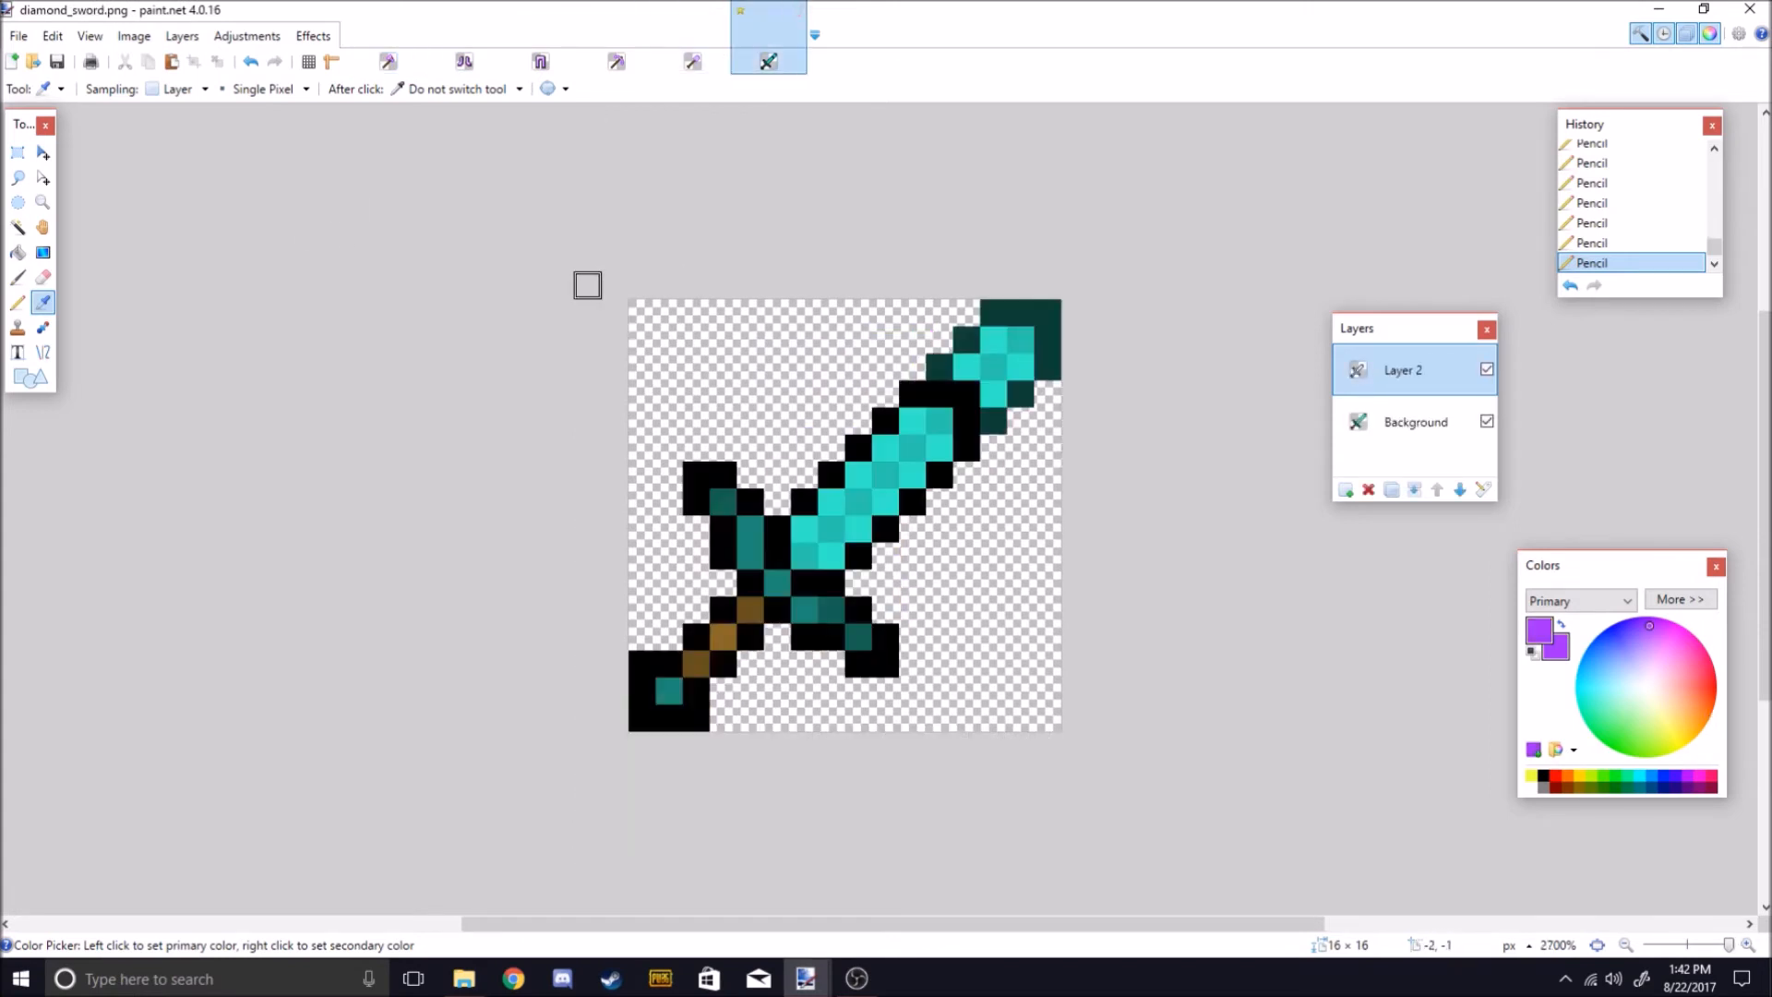
pyautogui.click(17, 301)
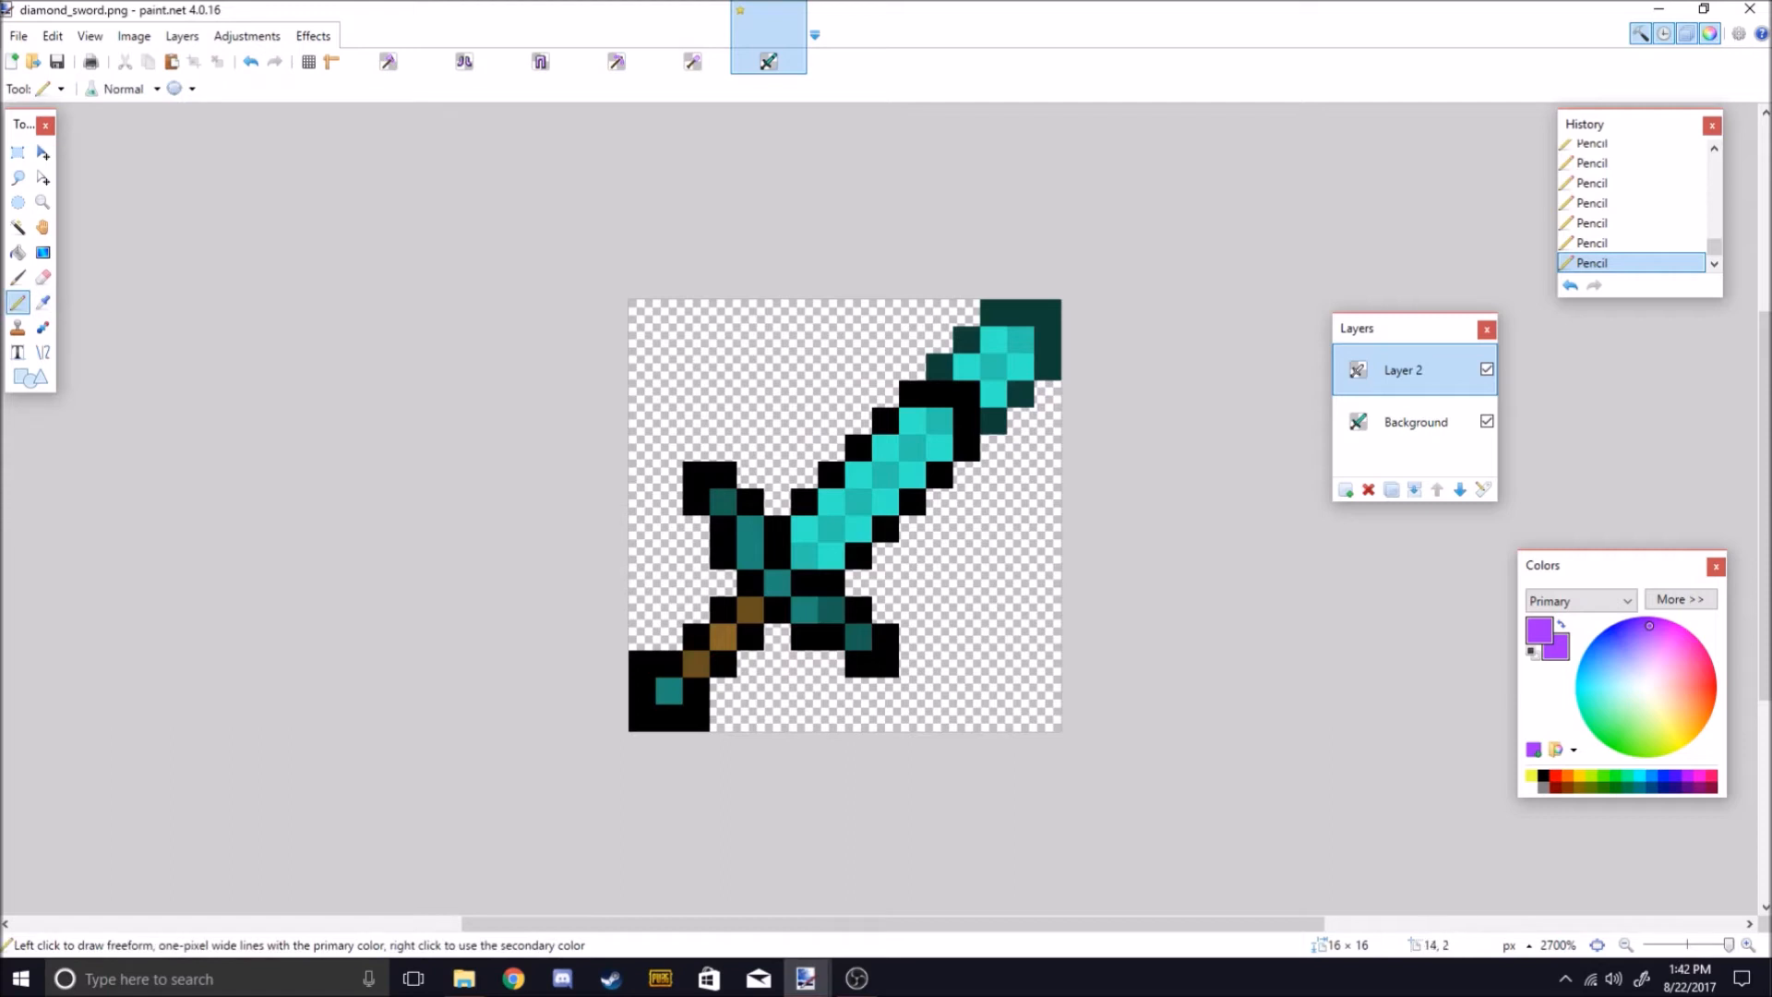
# Pencil purple pixels at both ends of the sword's crossguard and in the center of the pommel.
pyautogui.click(724, 502)
pyautogui.click(830, 609)
pyautogui.click(857, 637)
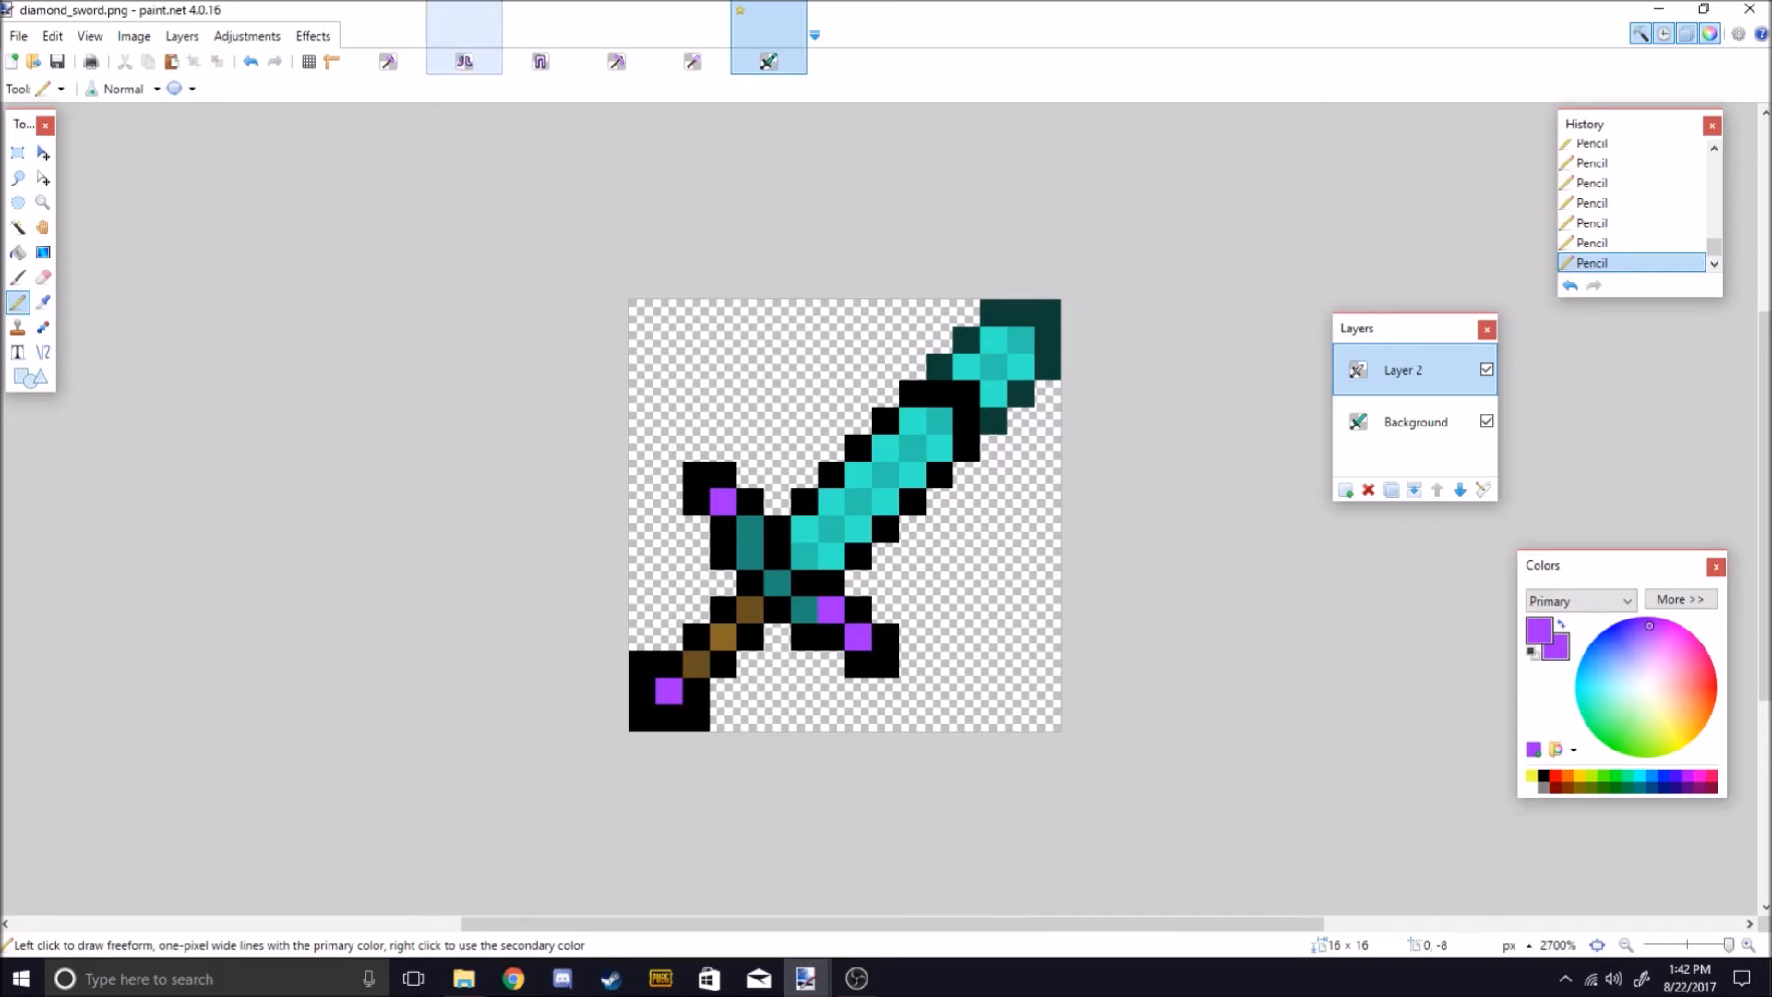
# Sample the palest lilac from the axe head in diamond_axe.png as the primary color and return to diamond_sword.png with the Pencil tool.
pyautogui.click(387, 57)
pyautogui.click(43, 301)
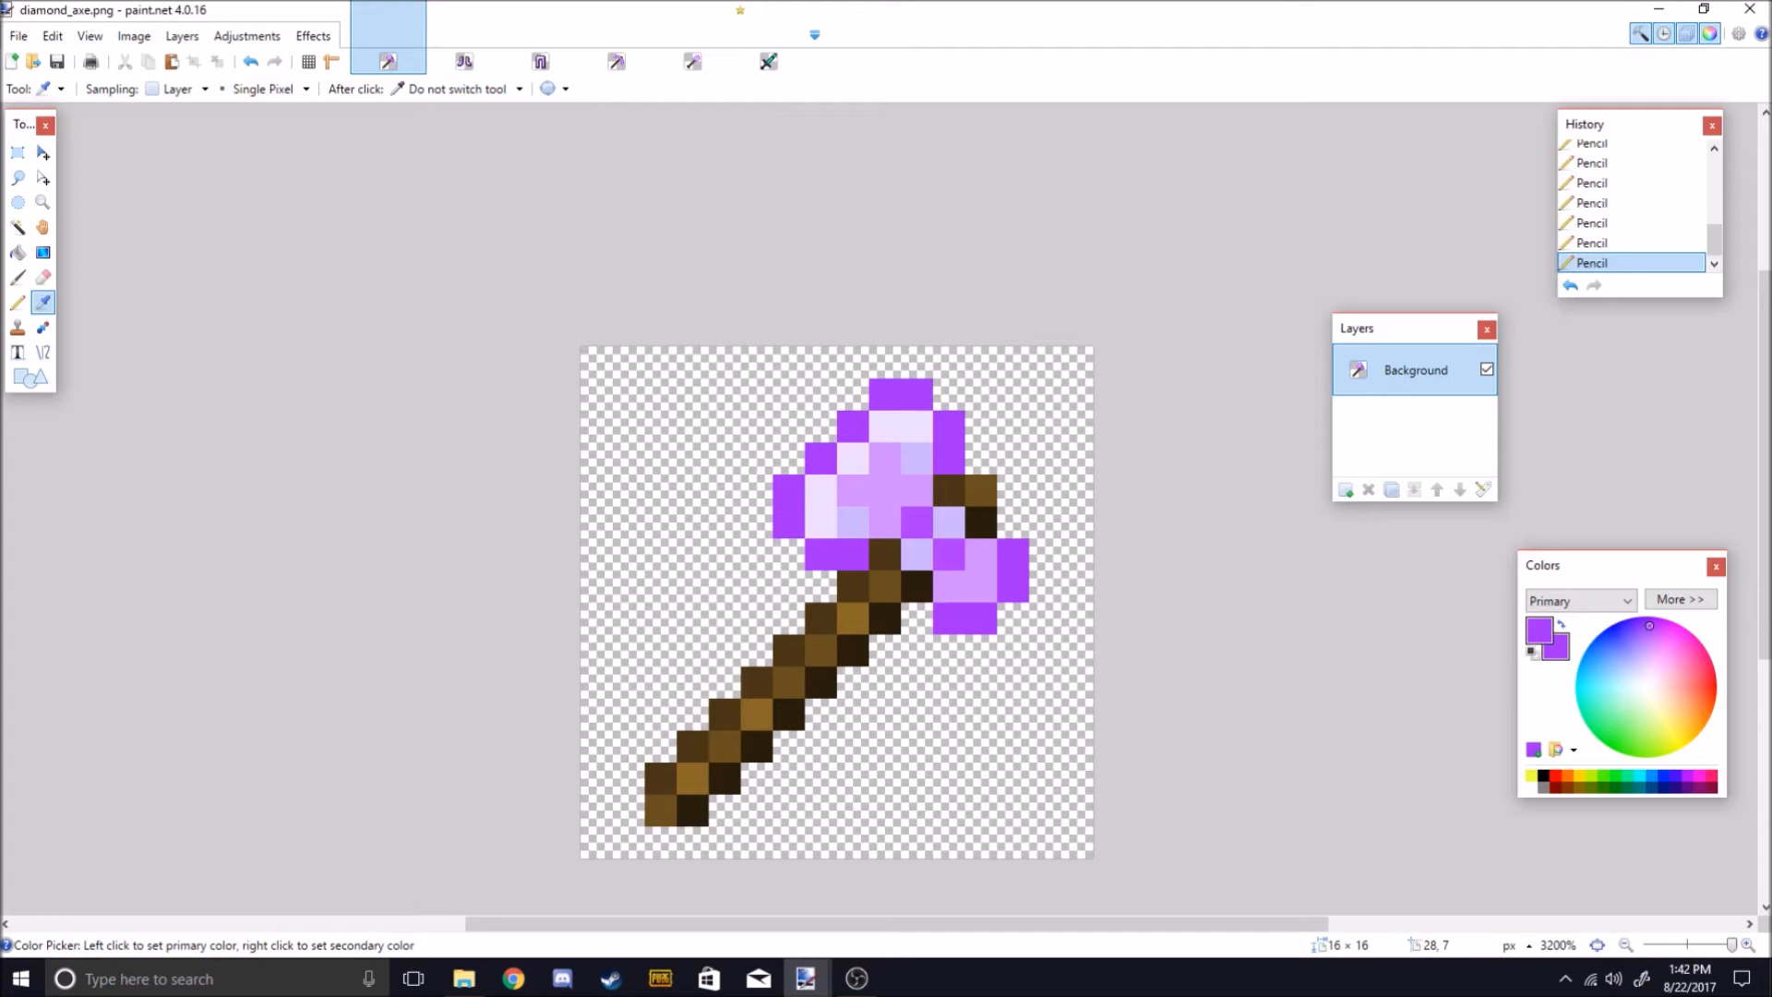
pyautogui.click(1559, 651)
pyautogui.click(1537, 631)
pyautogui.click(1559, 651)
pyautogui.click(1537, 630)
pyautogui.click(1559, 651)
pyautogui.click(1537, 630)
pyautogui.click(1558, 650)
pyautogui.click(916, 426)
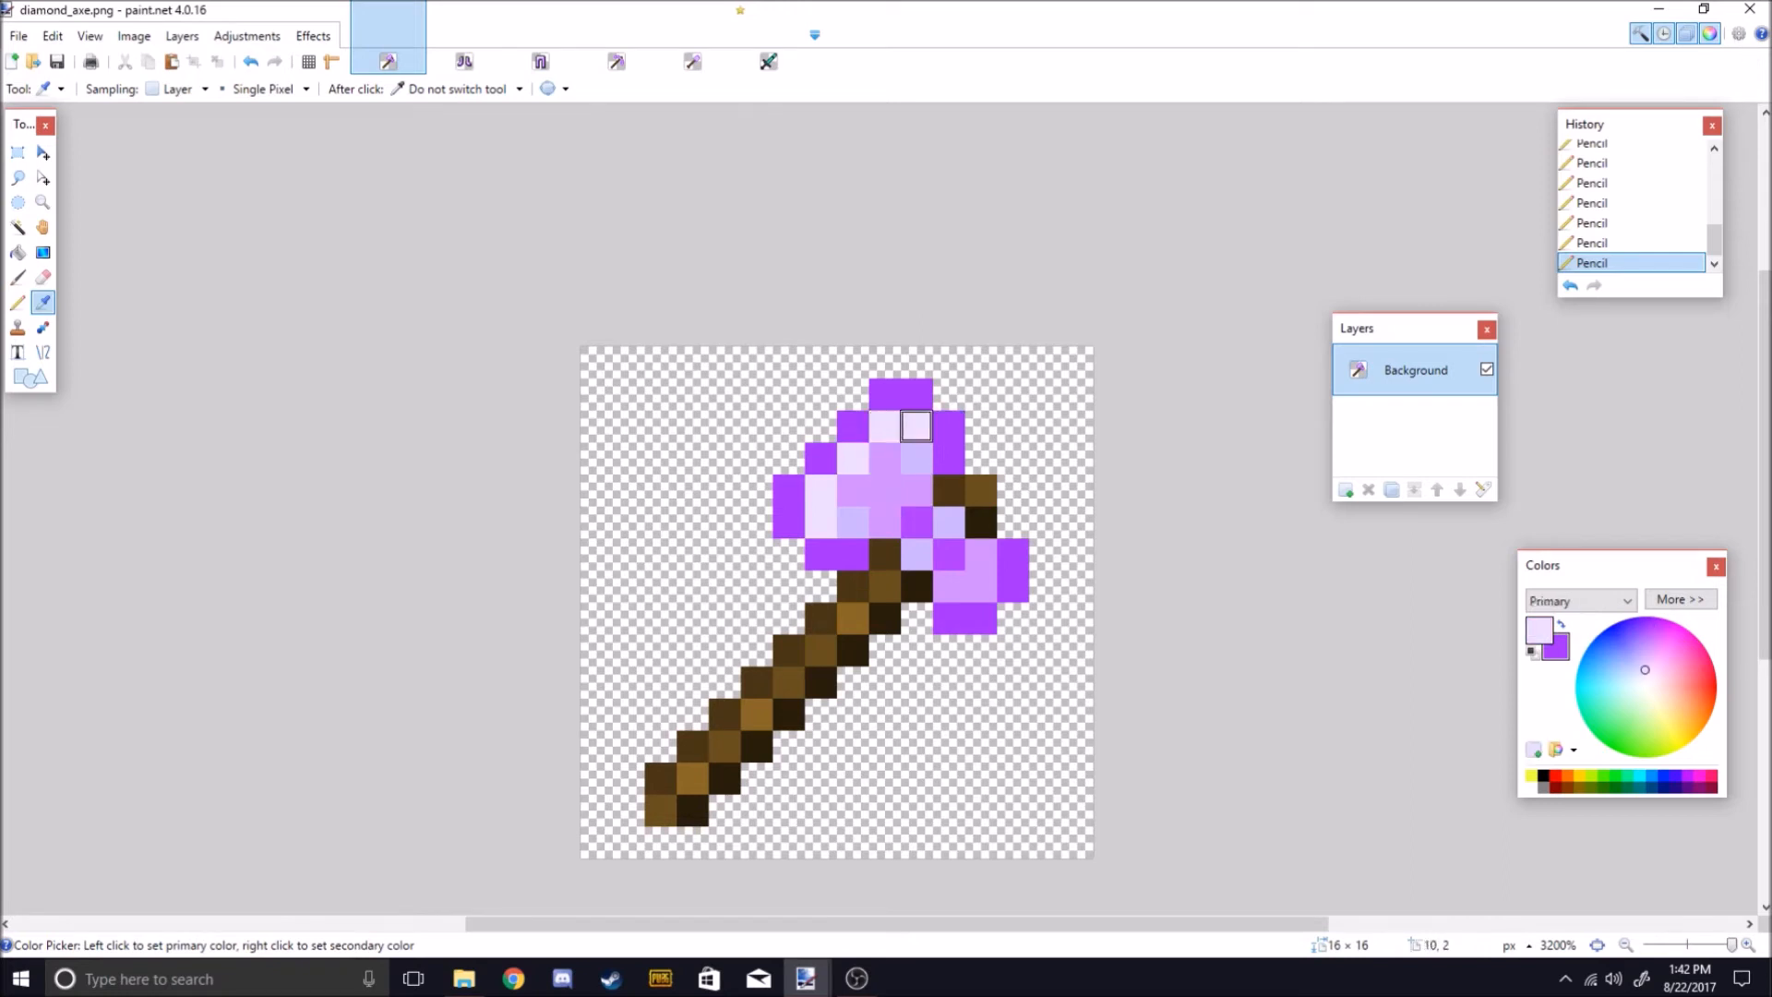
pyautogui.click(769, 42)
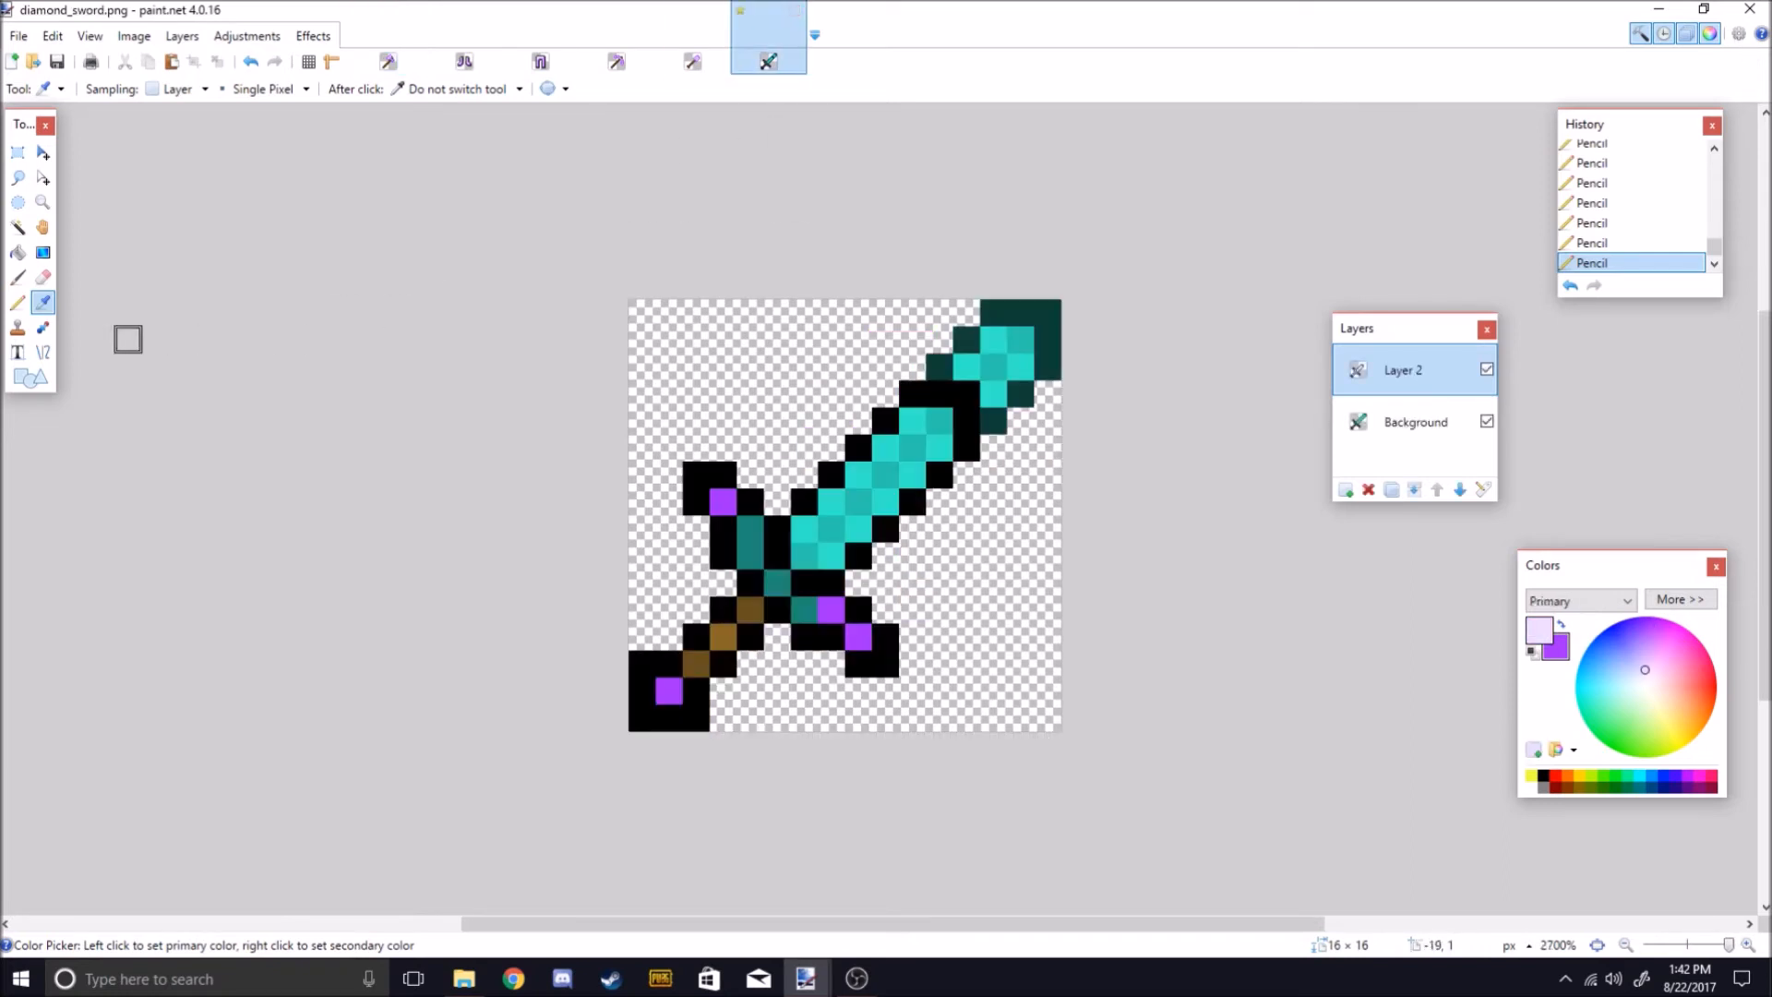
pyautogui.press('p')
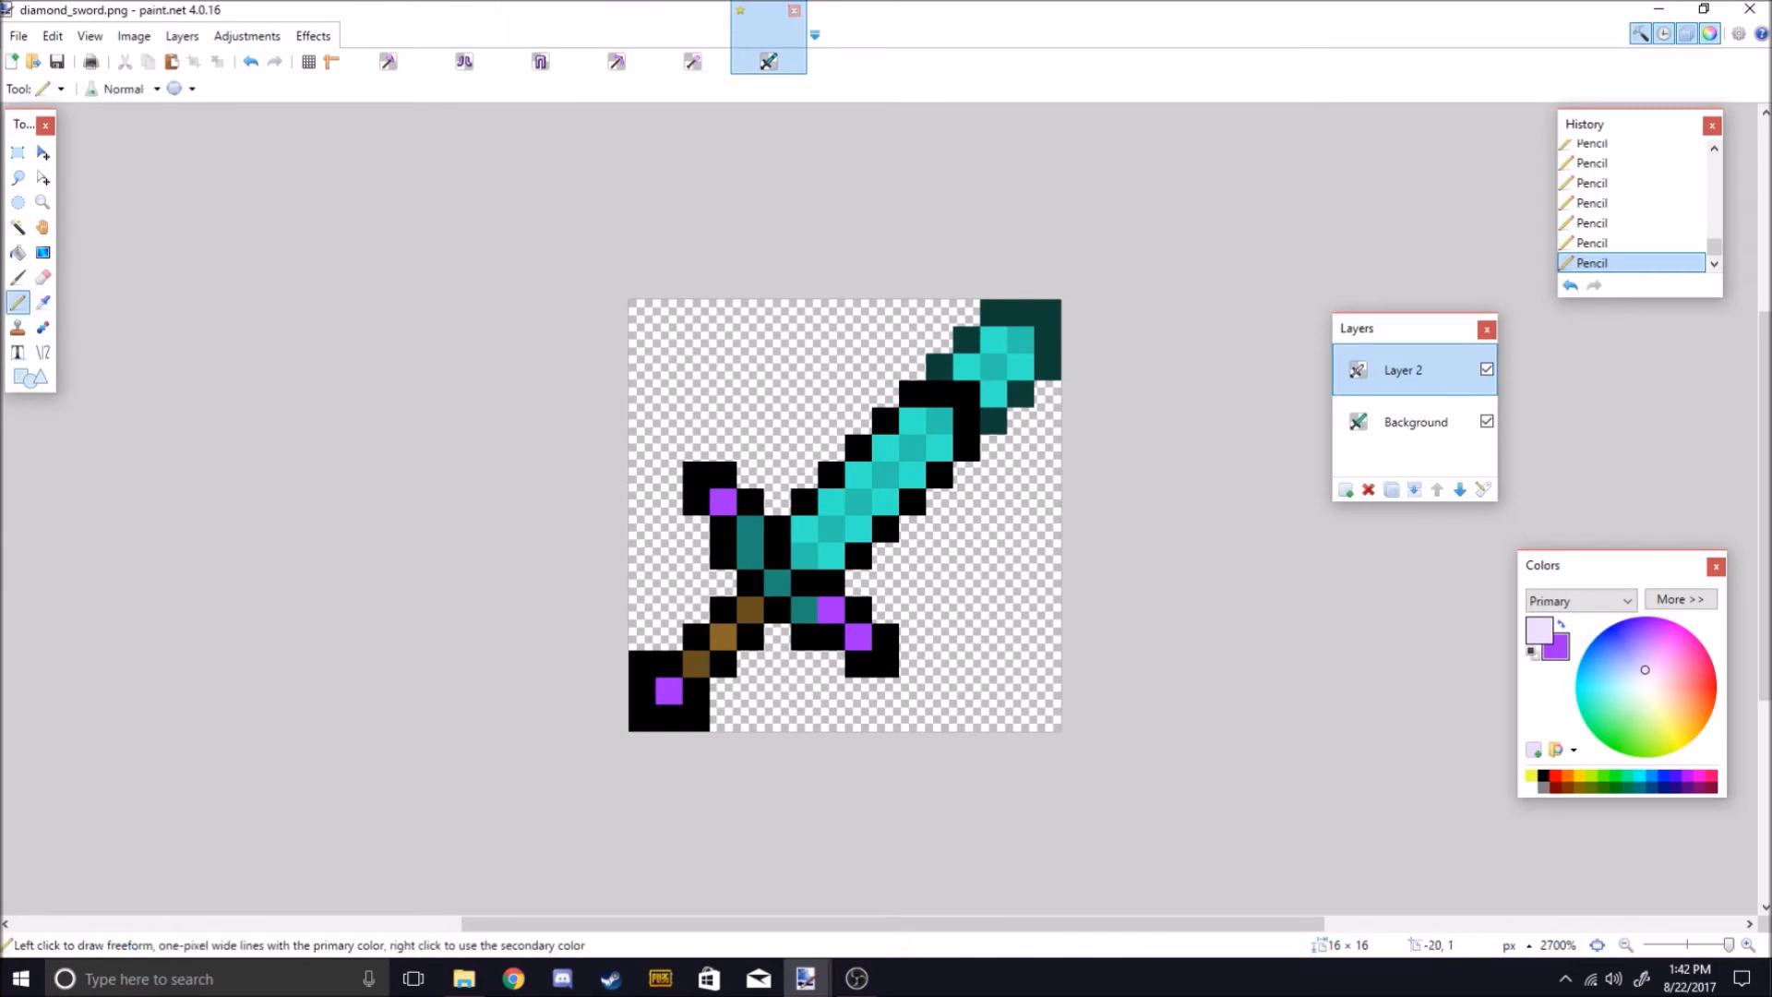
# Pencil pale lilac over the two bright teal diagonals along the blade's sides, inside the black outline.
pyautogui.click(940, 447)
pyautogui.click(912, 475)
pyautogui.click(884, 503)
pyautogui.click(858, 528)
pyautogui.click(831, 555)
pyautogui.click(804, 528)
pyautogui.click(832, 503)
pyautogui.click(858, 475)
pyautogui.click(886, 448)
pyautogui.click(911, 421)
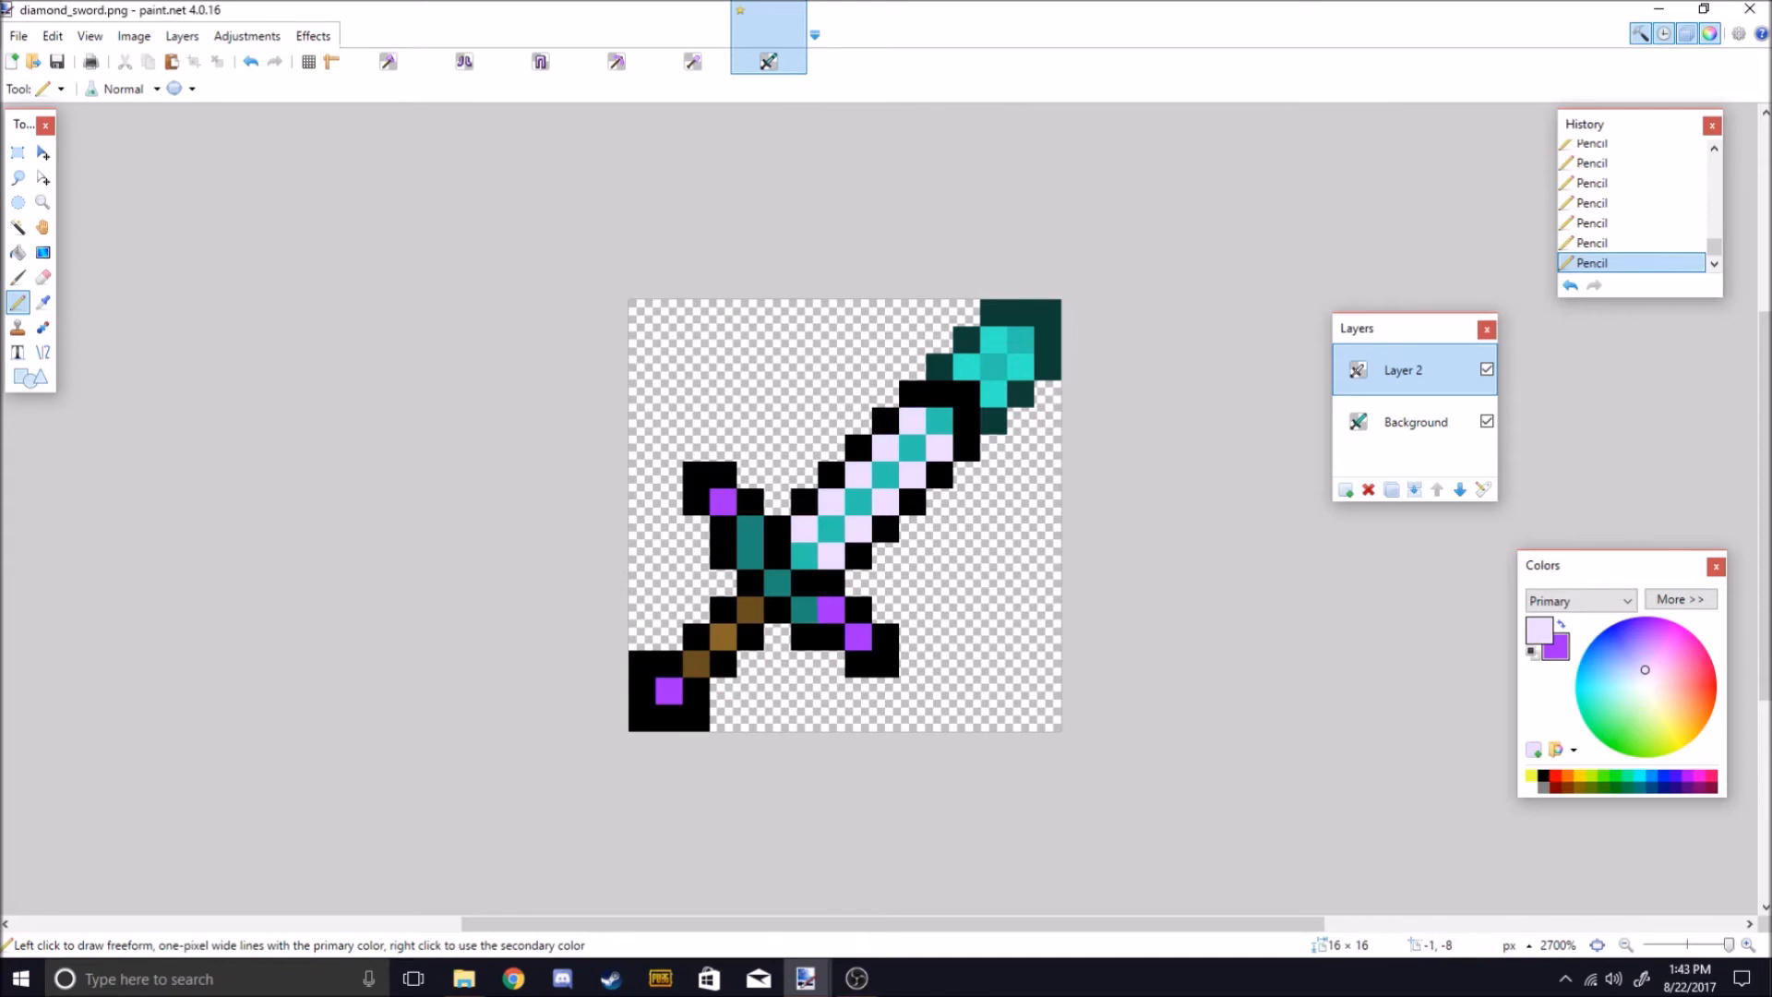
# Sample the medium light purple from the axe head in diamond_axe.png as the primary color and return to diamond_sword.png with the Pencil tool.
pyautogui.click(387, 61)
pyautogui.click(767, 61)
pyautogui.click(388, 56)
pyautogui.click(916, 458)
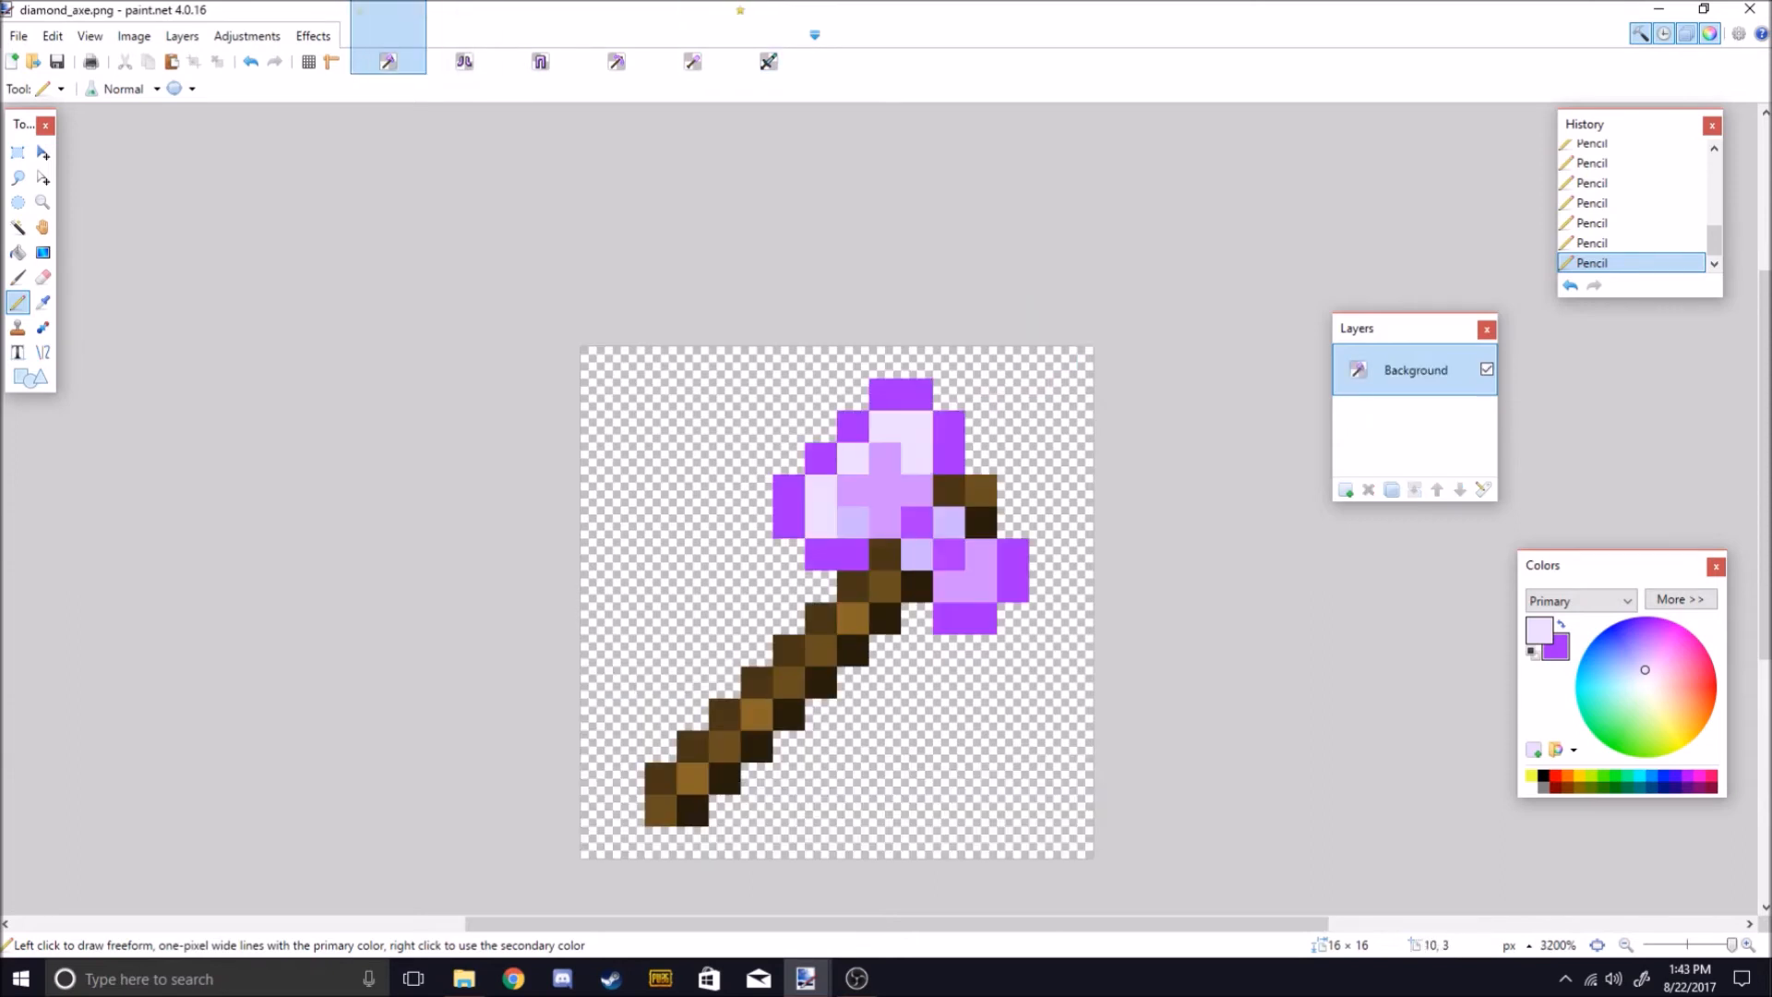
pyautogui.hotkey('ctrl', 'z')
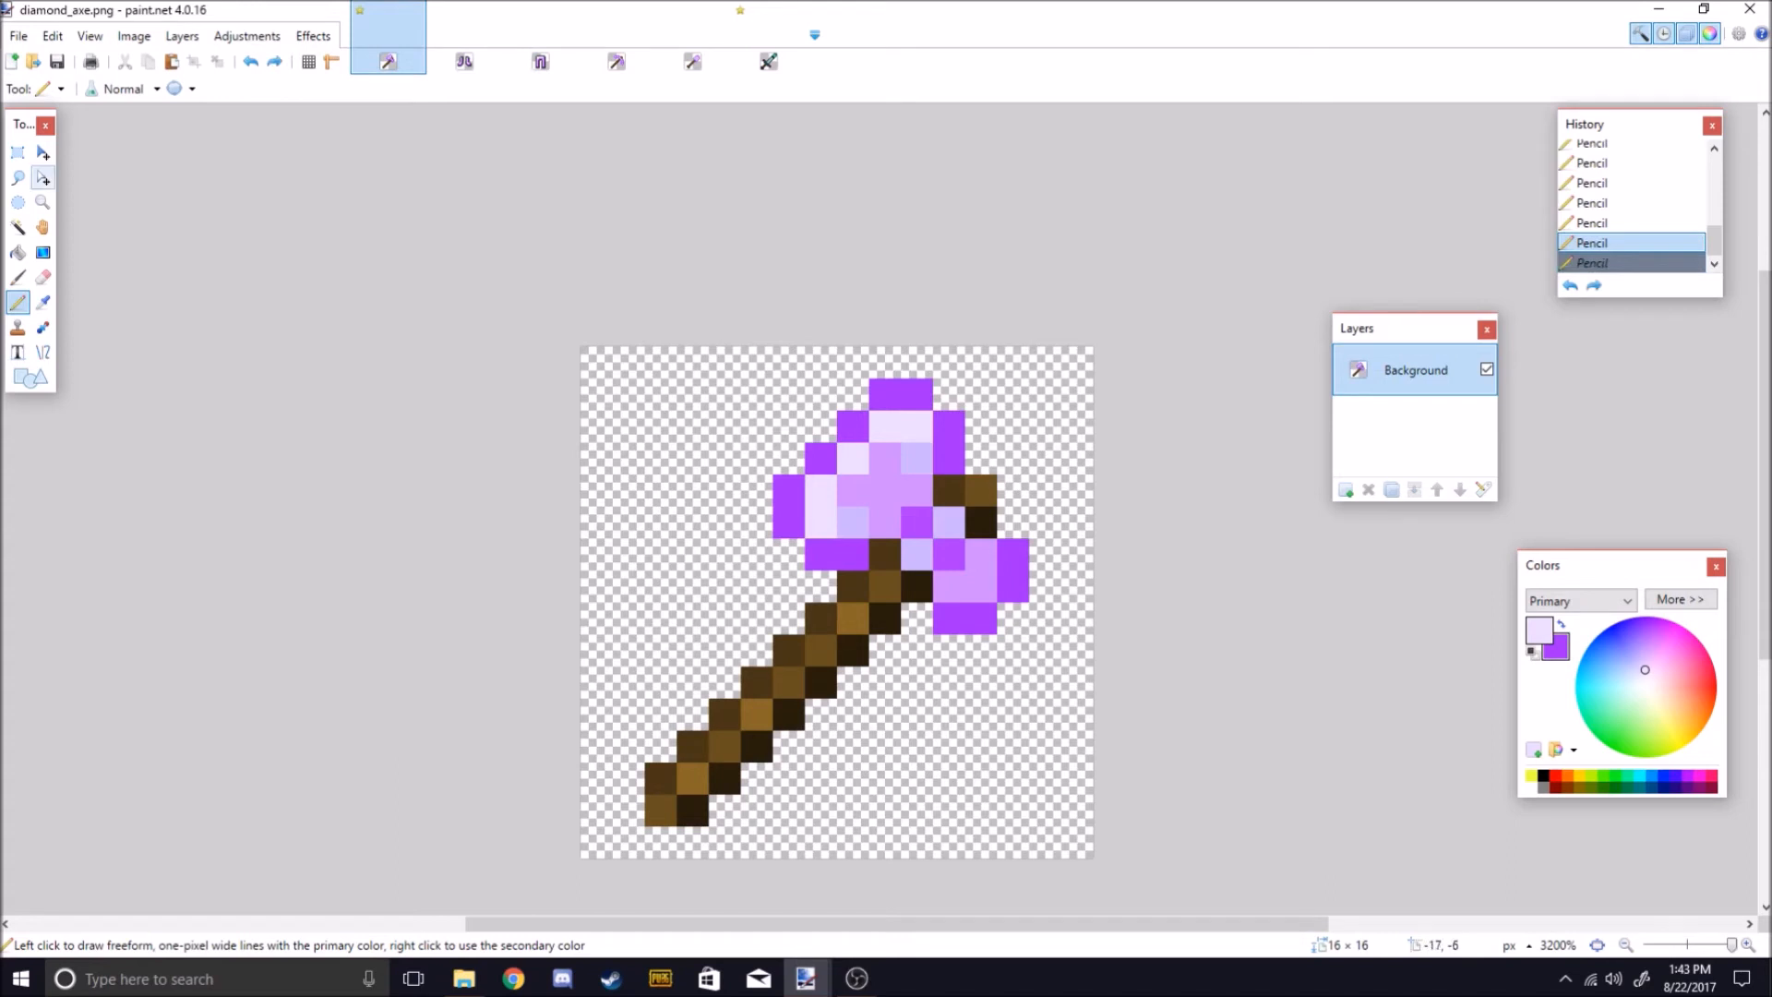
pyautogui.press('k')
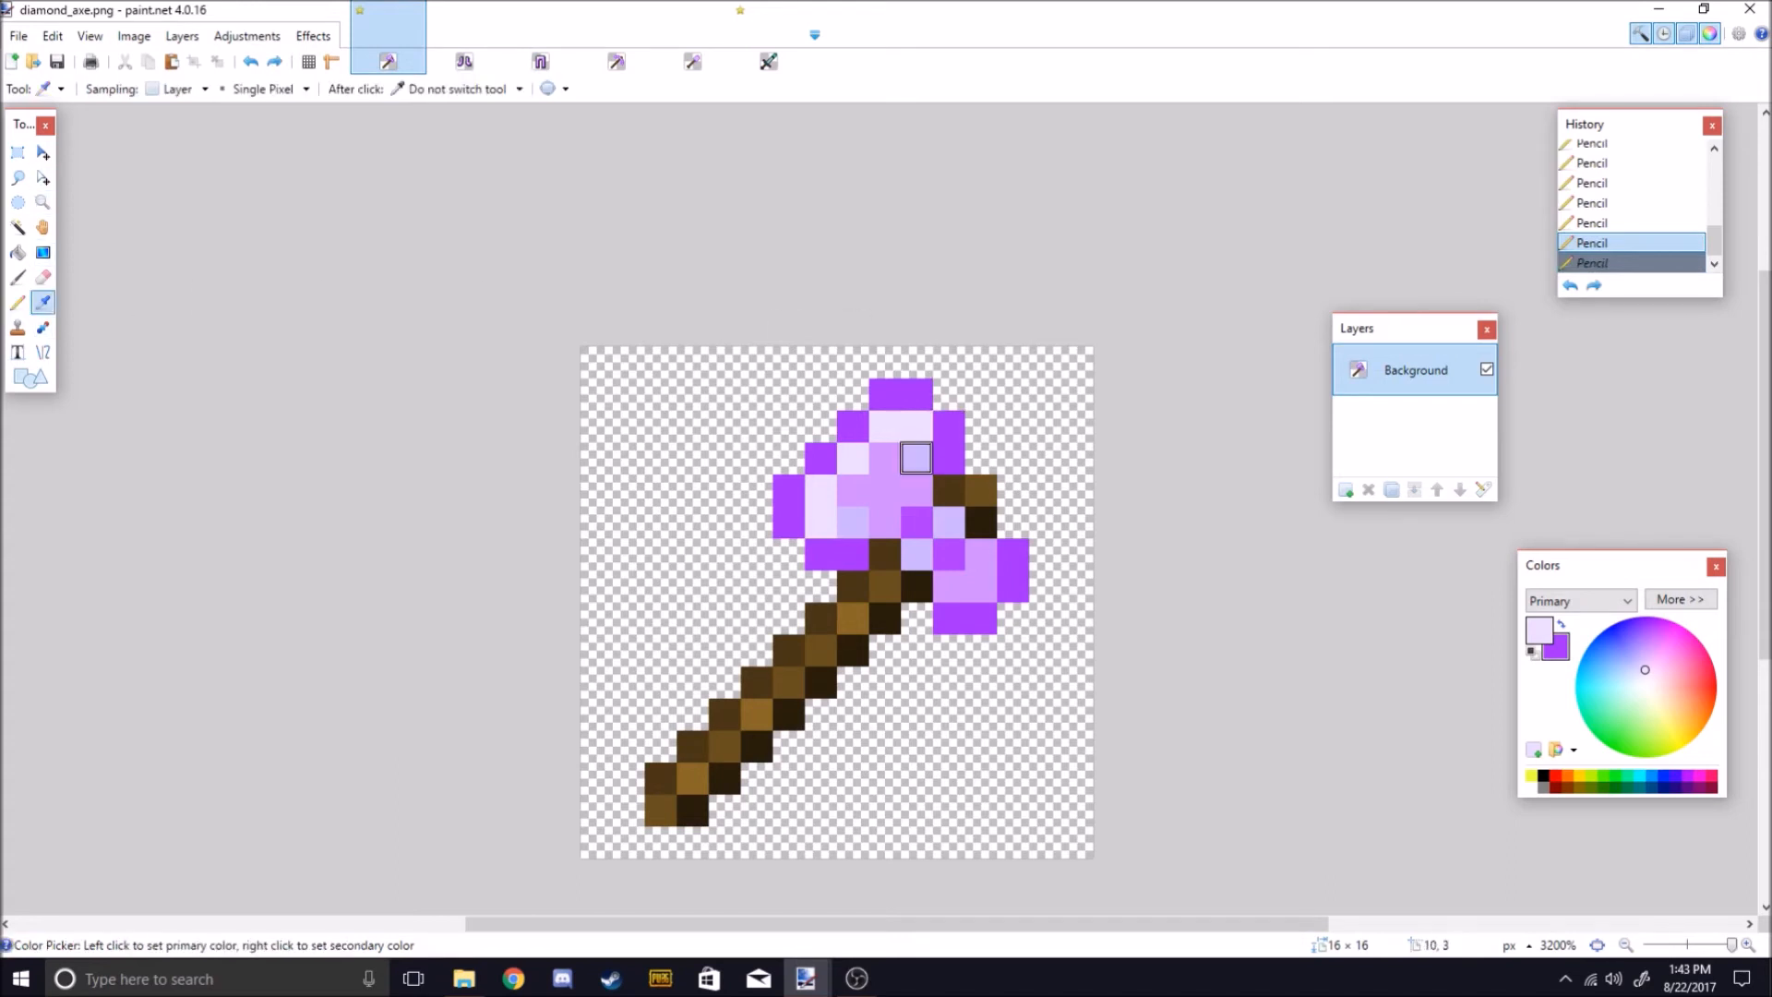
pyautogui.click(884, 456)
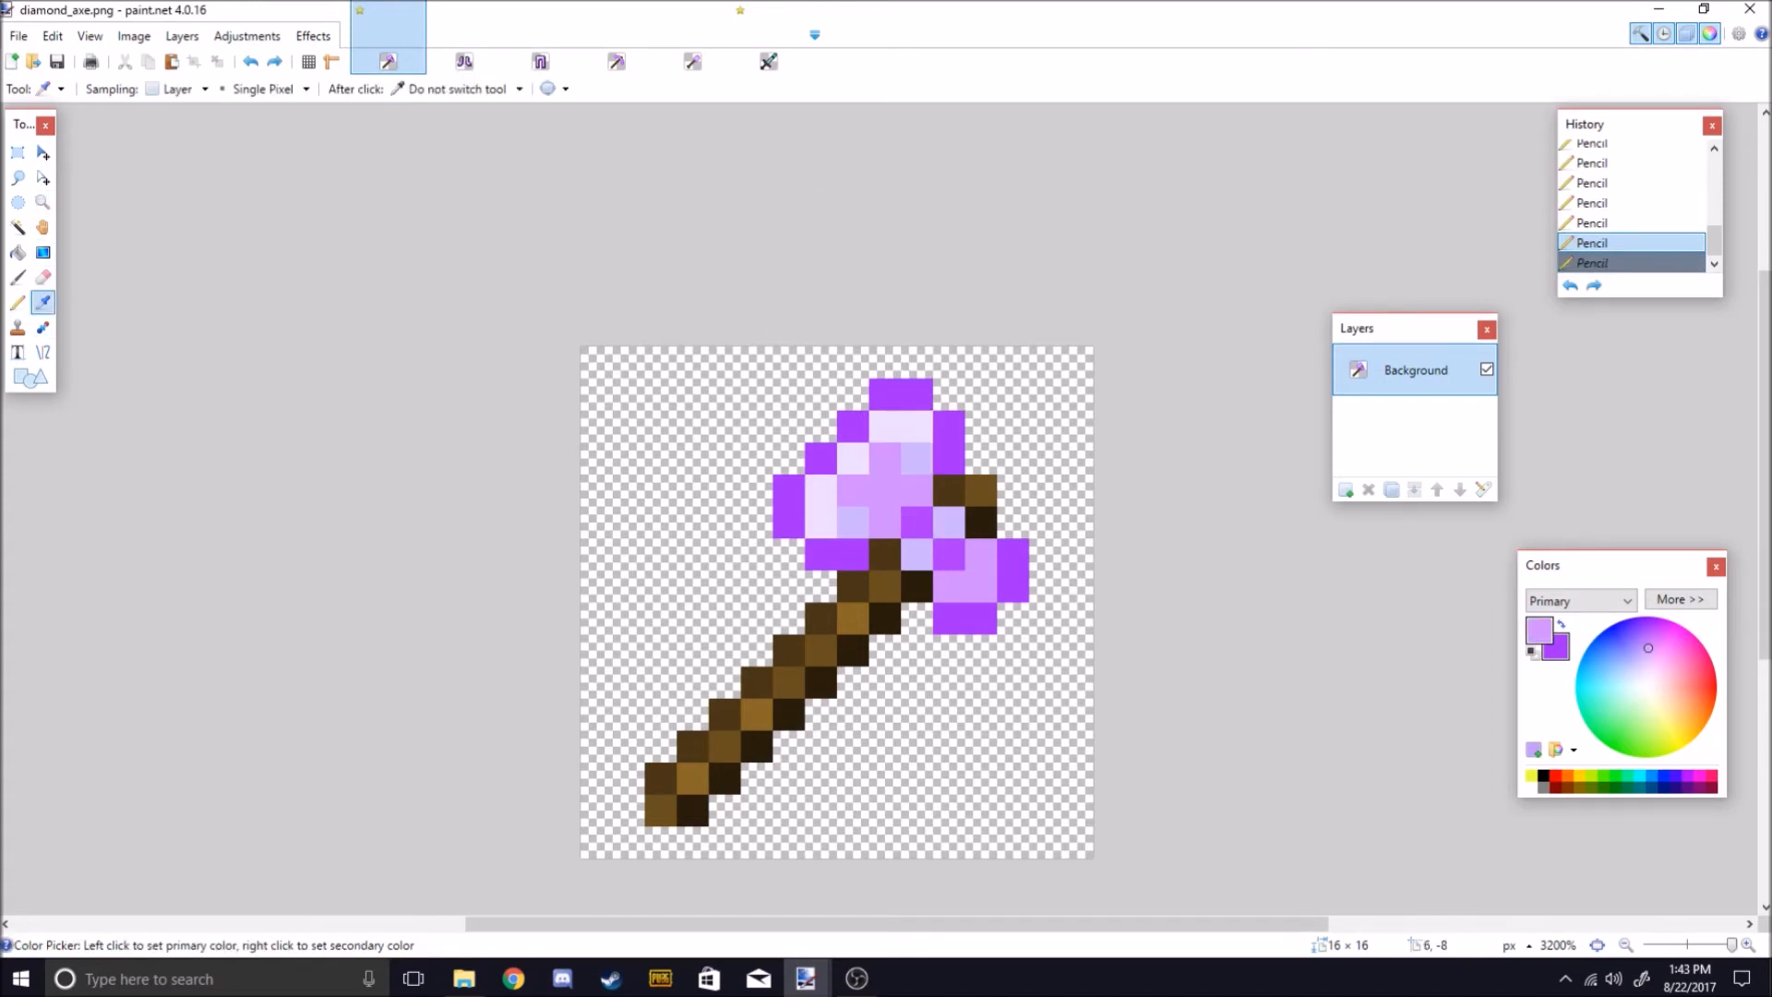
pyautogui.click(768, 61)
pyautogui.press('p')
# Pencil the blade's central diagonal light purple from the black end cap down to the crossguard.
pyautogui.click(938, 421)
pyautogui.click(912, 448)
pyautogui.click(886, 475)
pyautogui.click(858, 502)
pyautogui.click(830, 529)
pyautogui.click(803, 557)
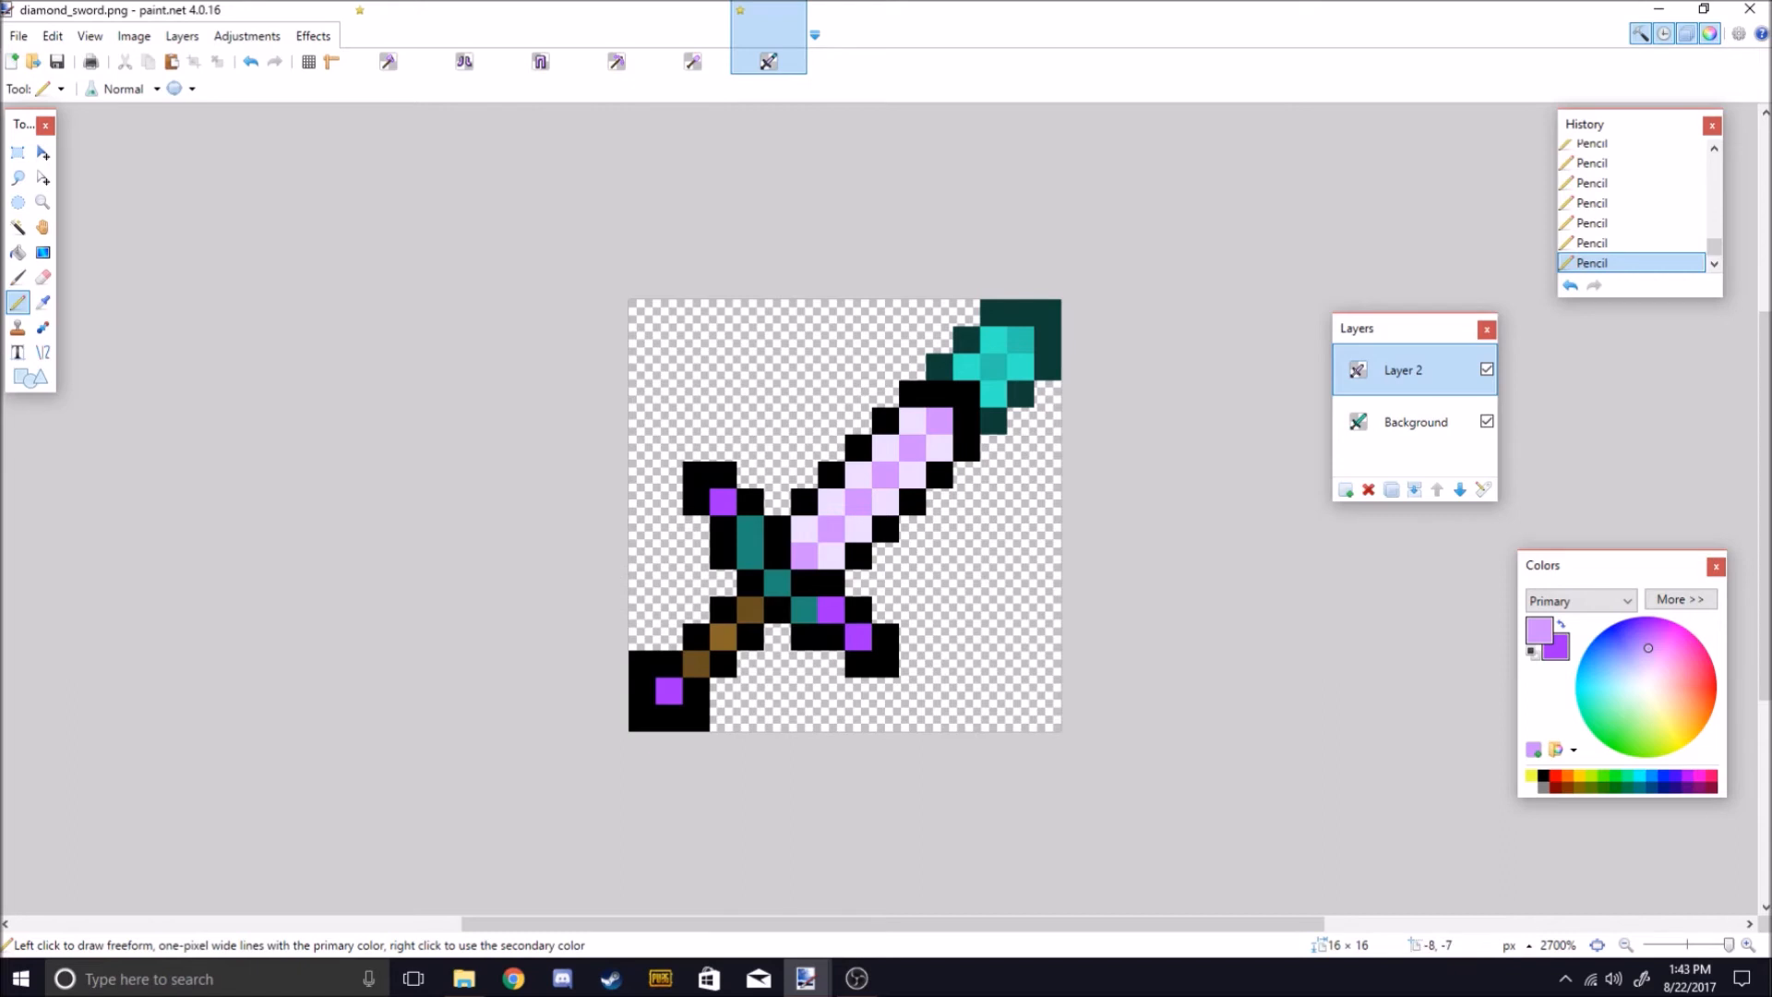
# Sample the vivid purple inside the axe head in diamond_axe.png and pencil it over the sword's crossguard and pommel center.
pyautogui.click(391, 45)
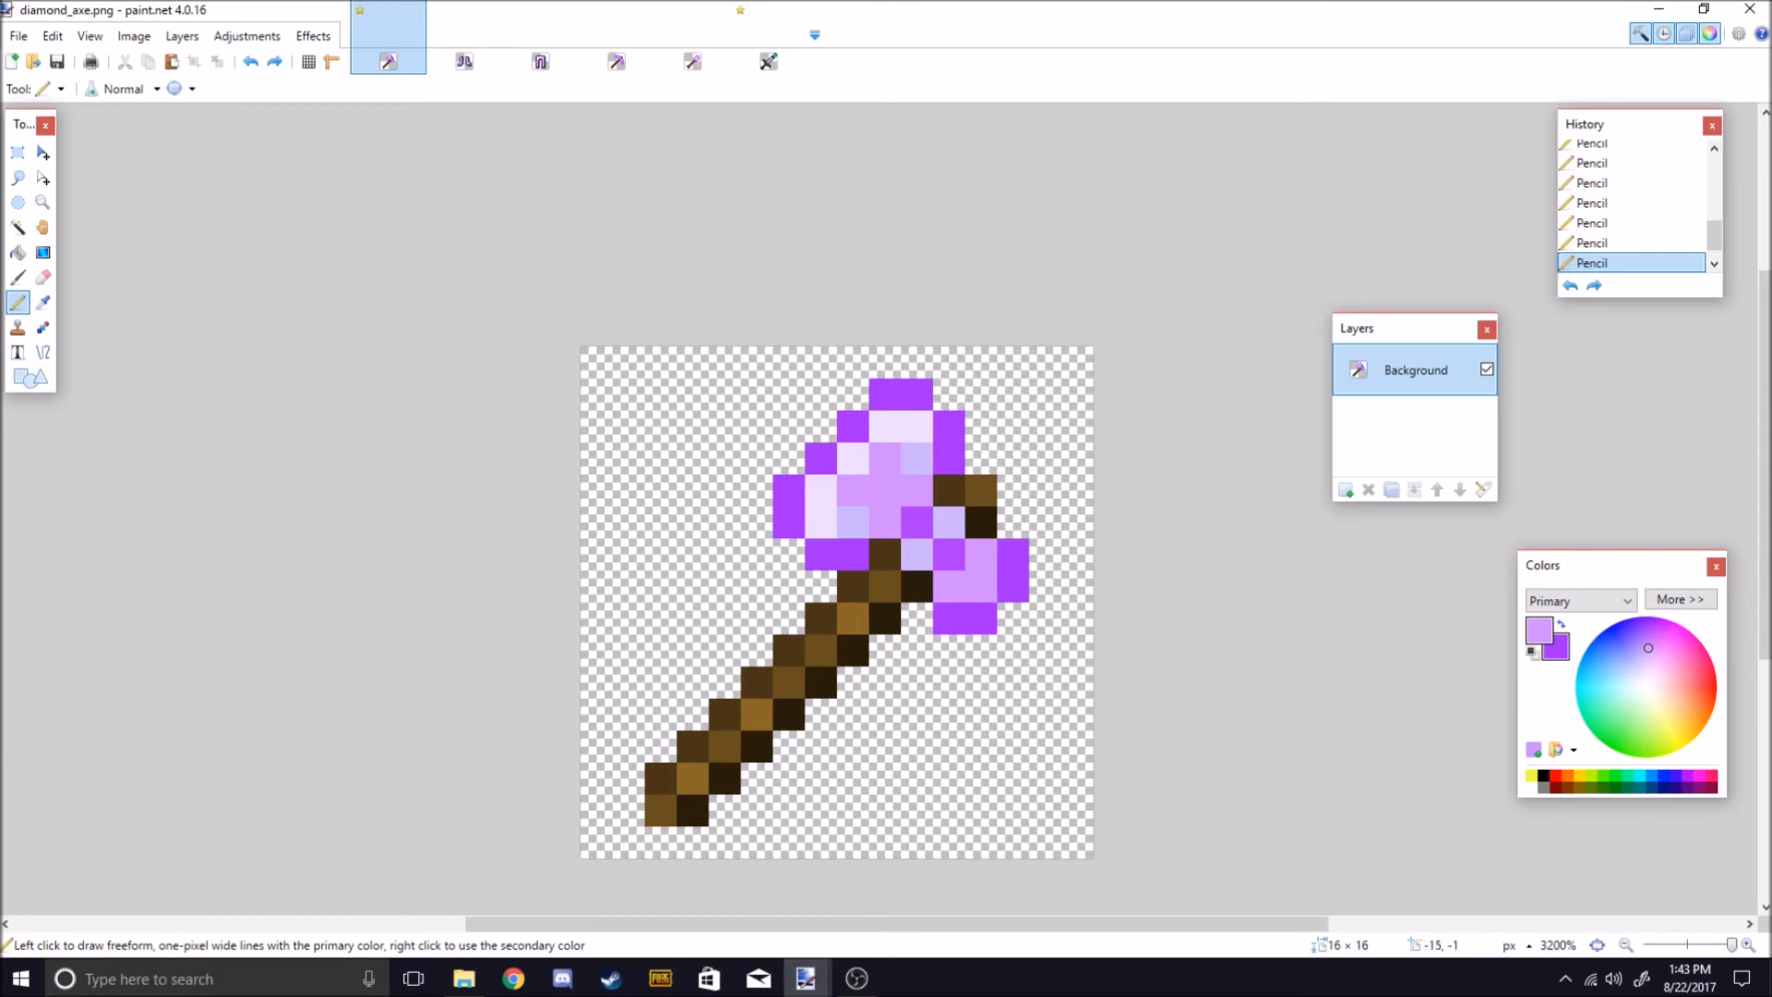
pyautogui.click(42, 302)
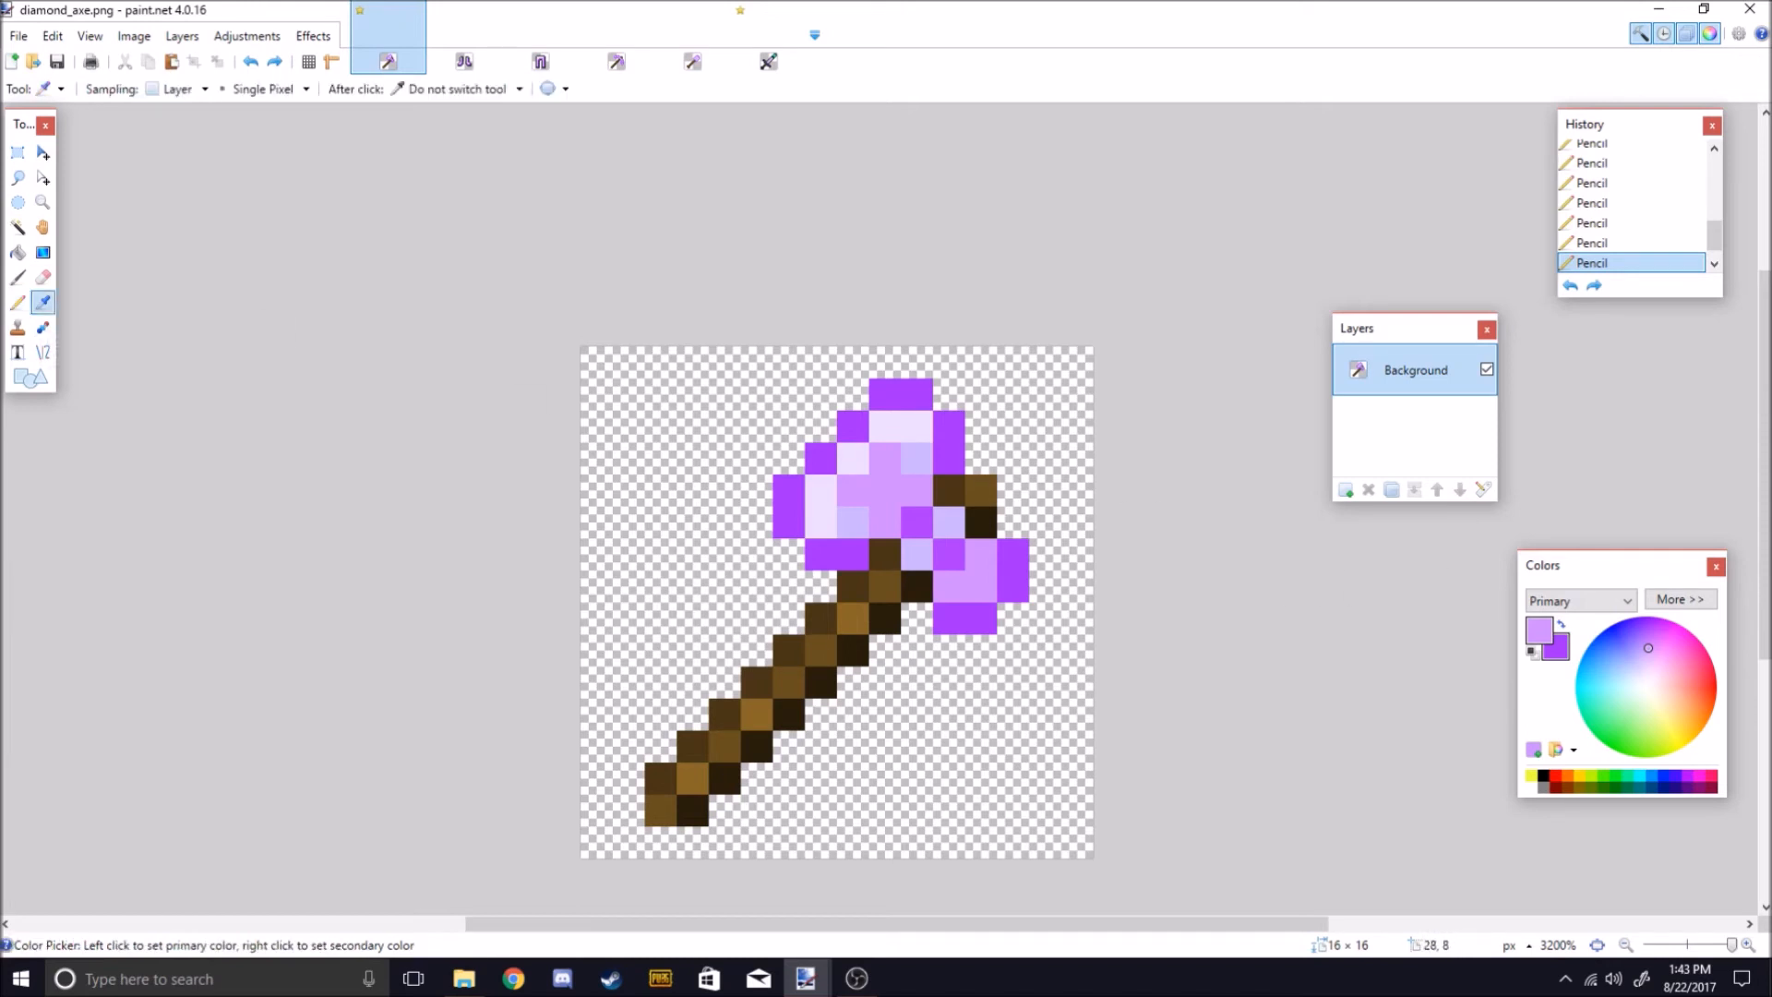
pyautogui.click(1558, 650)
pyautogui.click(916, 522)
pyautogui.click(768, 57)
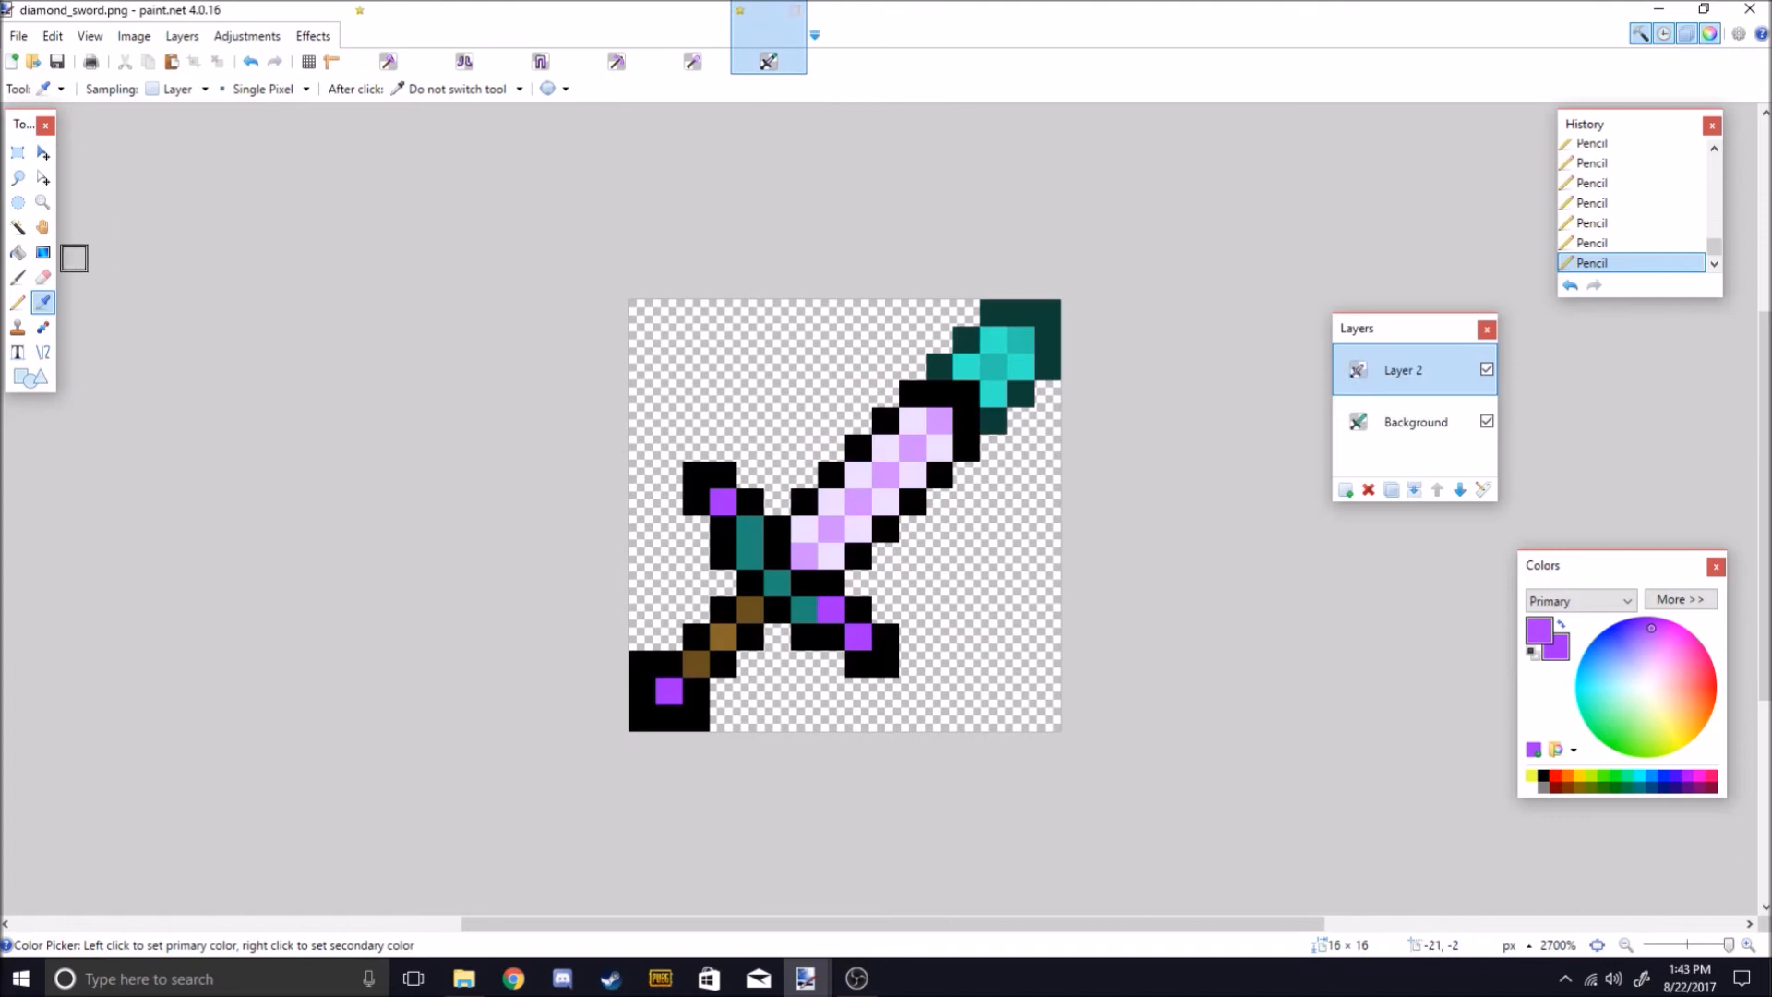
pyautogui.click(18, 301)
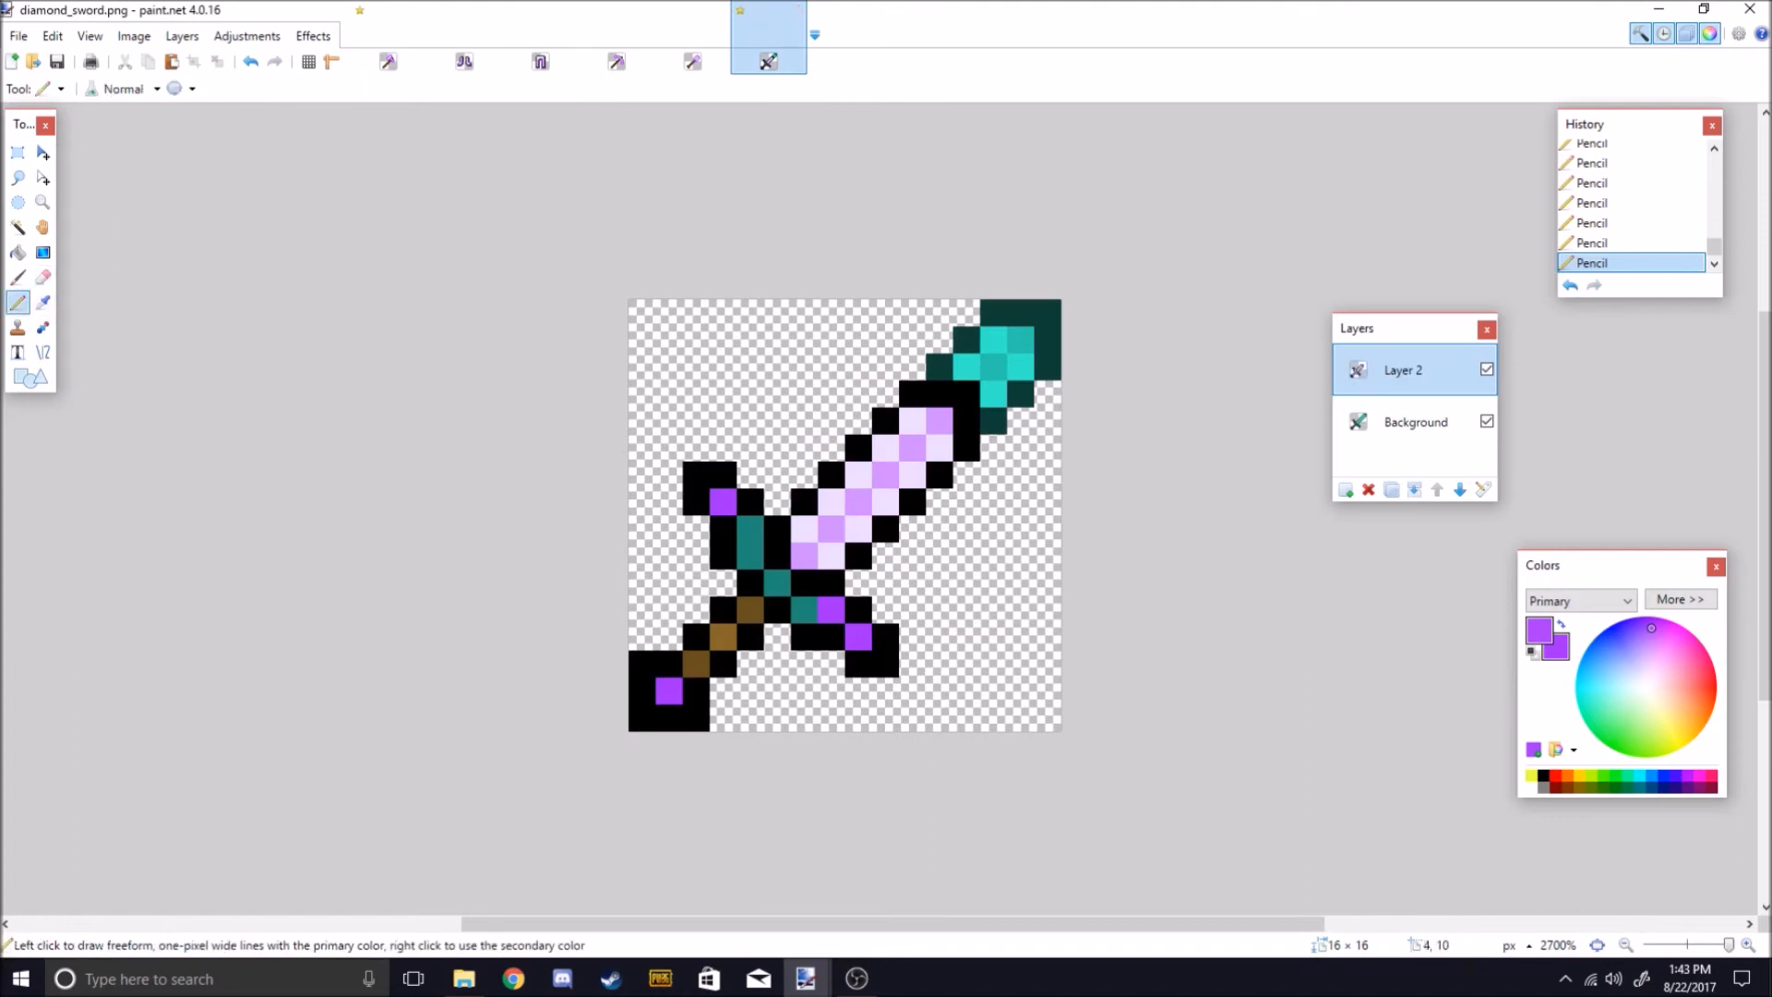
pyautogui.moveTo(777, 582); pyautogui.dragTo(805, 610)
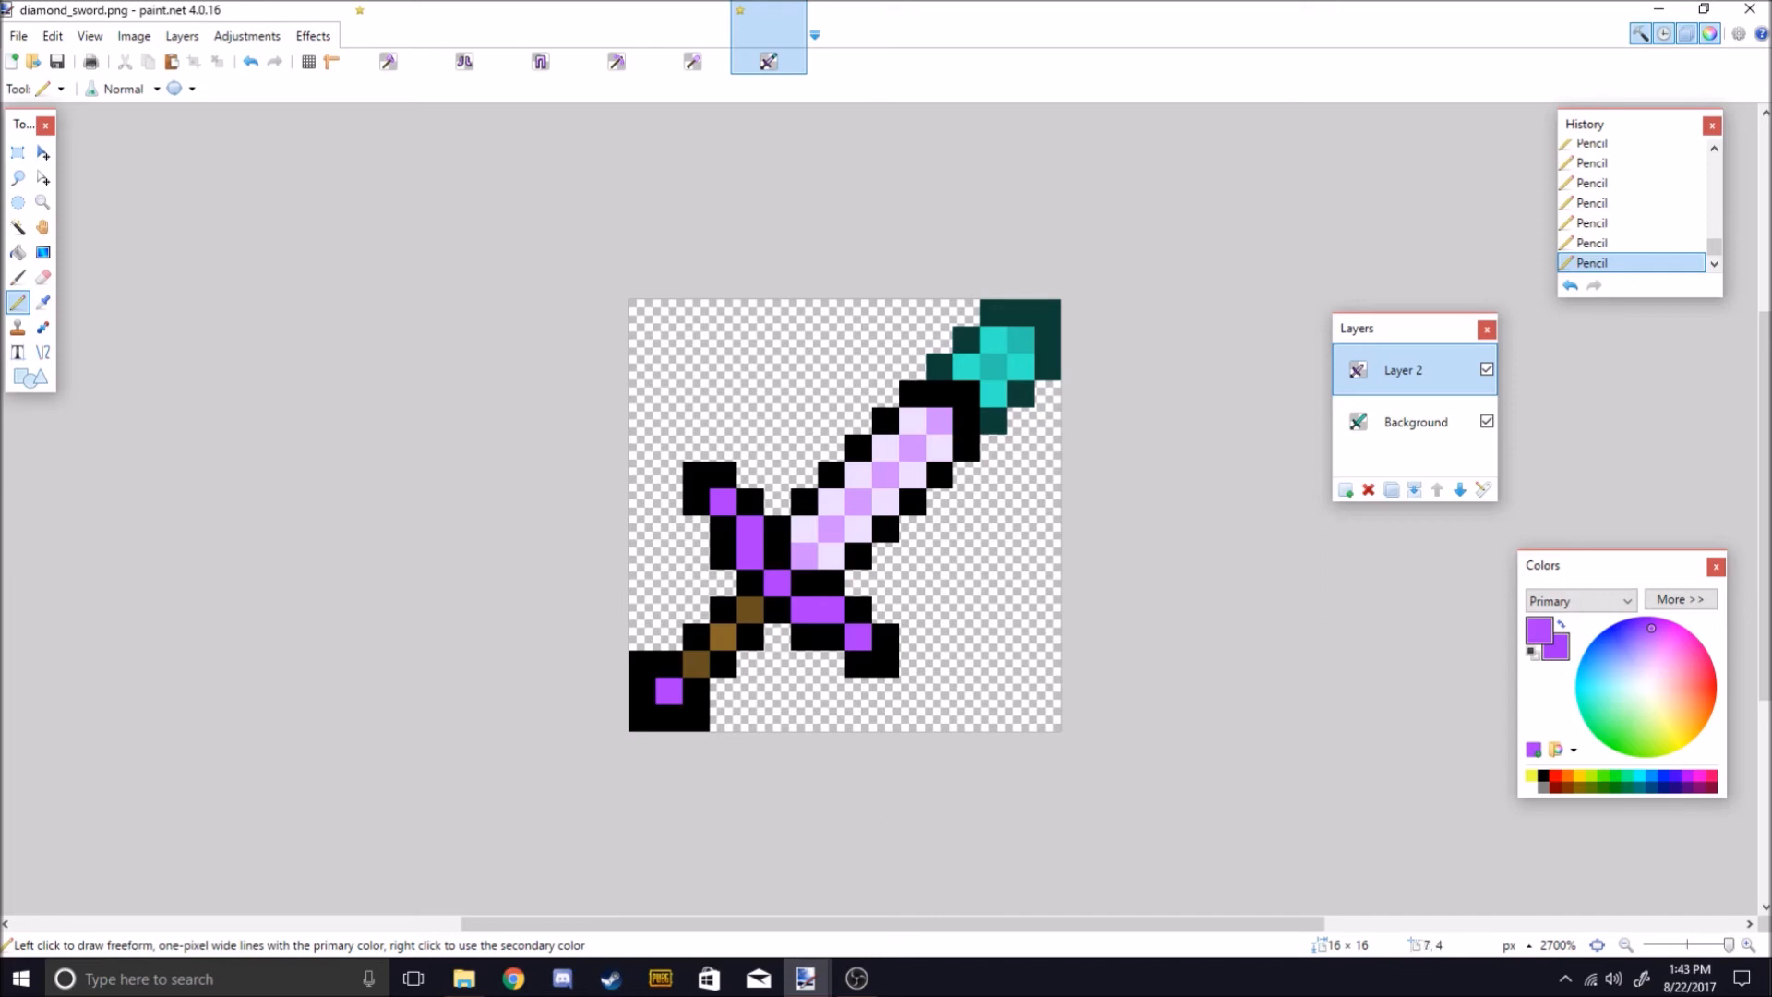
# Toggle the Background layer's visibility to check which sword pixels are missing on Layer 2, leaving the background shown.
pyautogui.click(1415, 421)
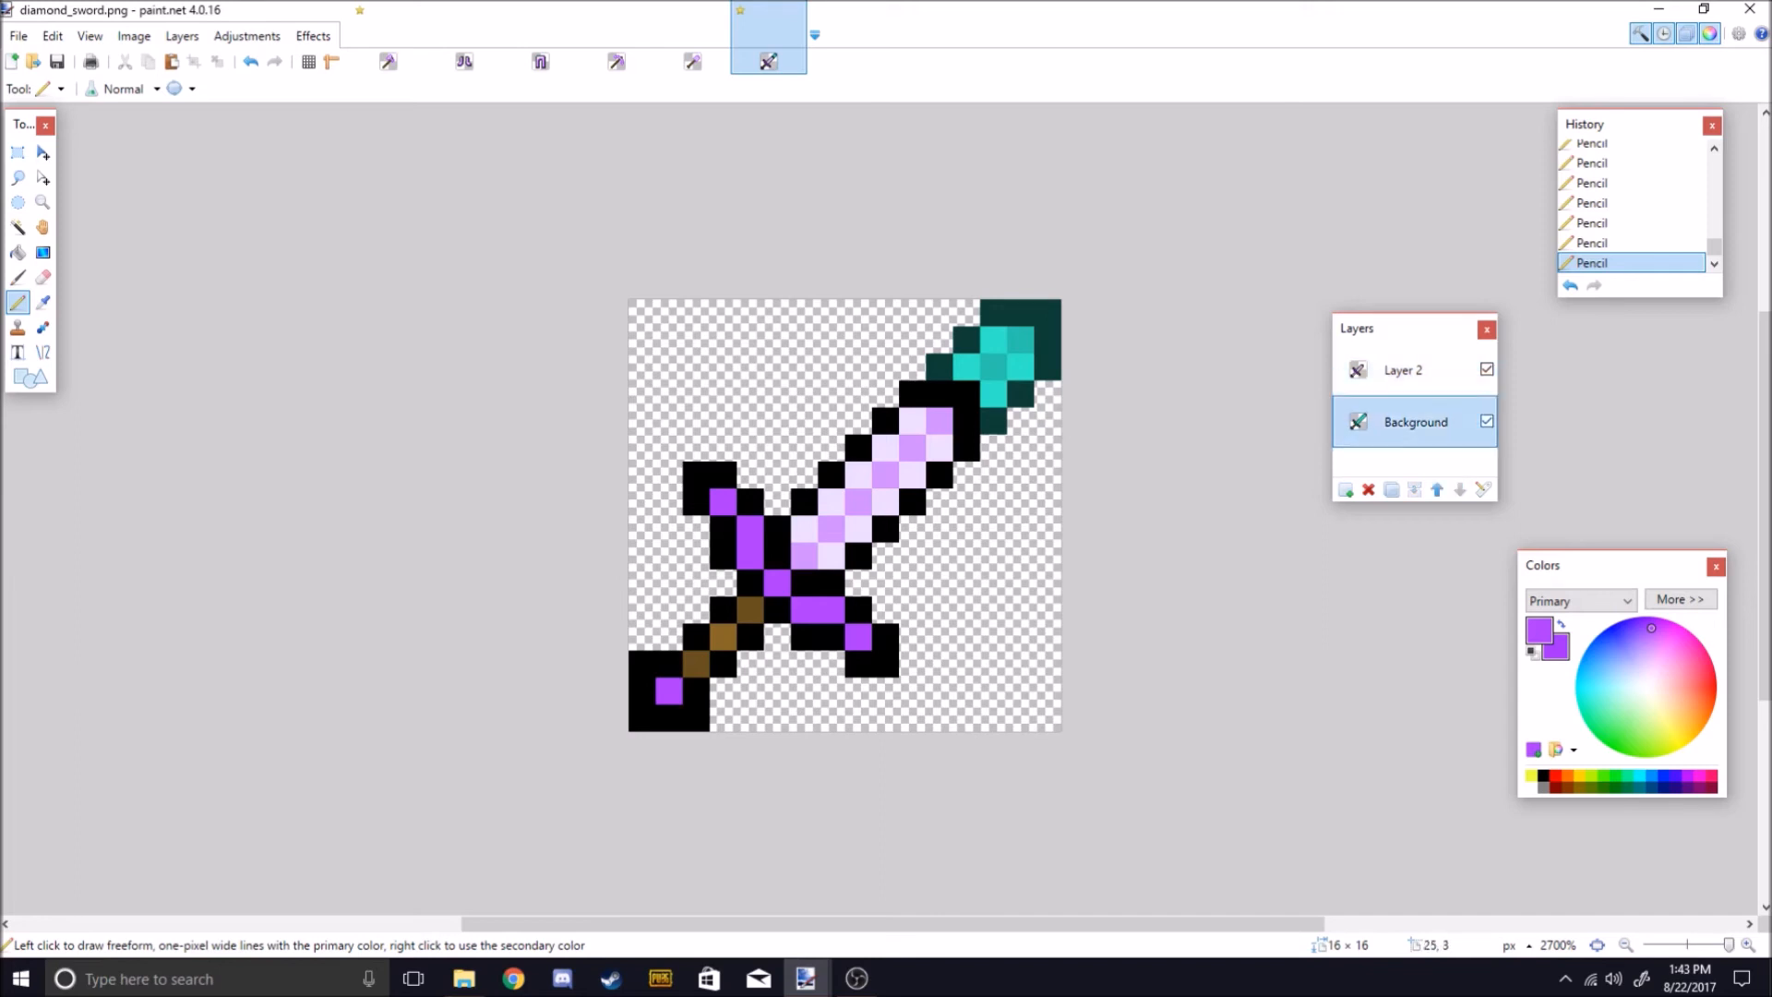
pyautogui.click(1487, 421)
pyautogui.click(1487, 421)
pyautogui.click(1486, 421)
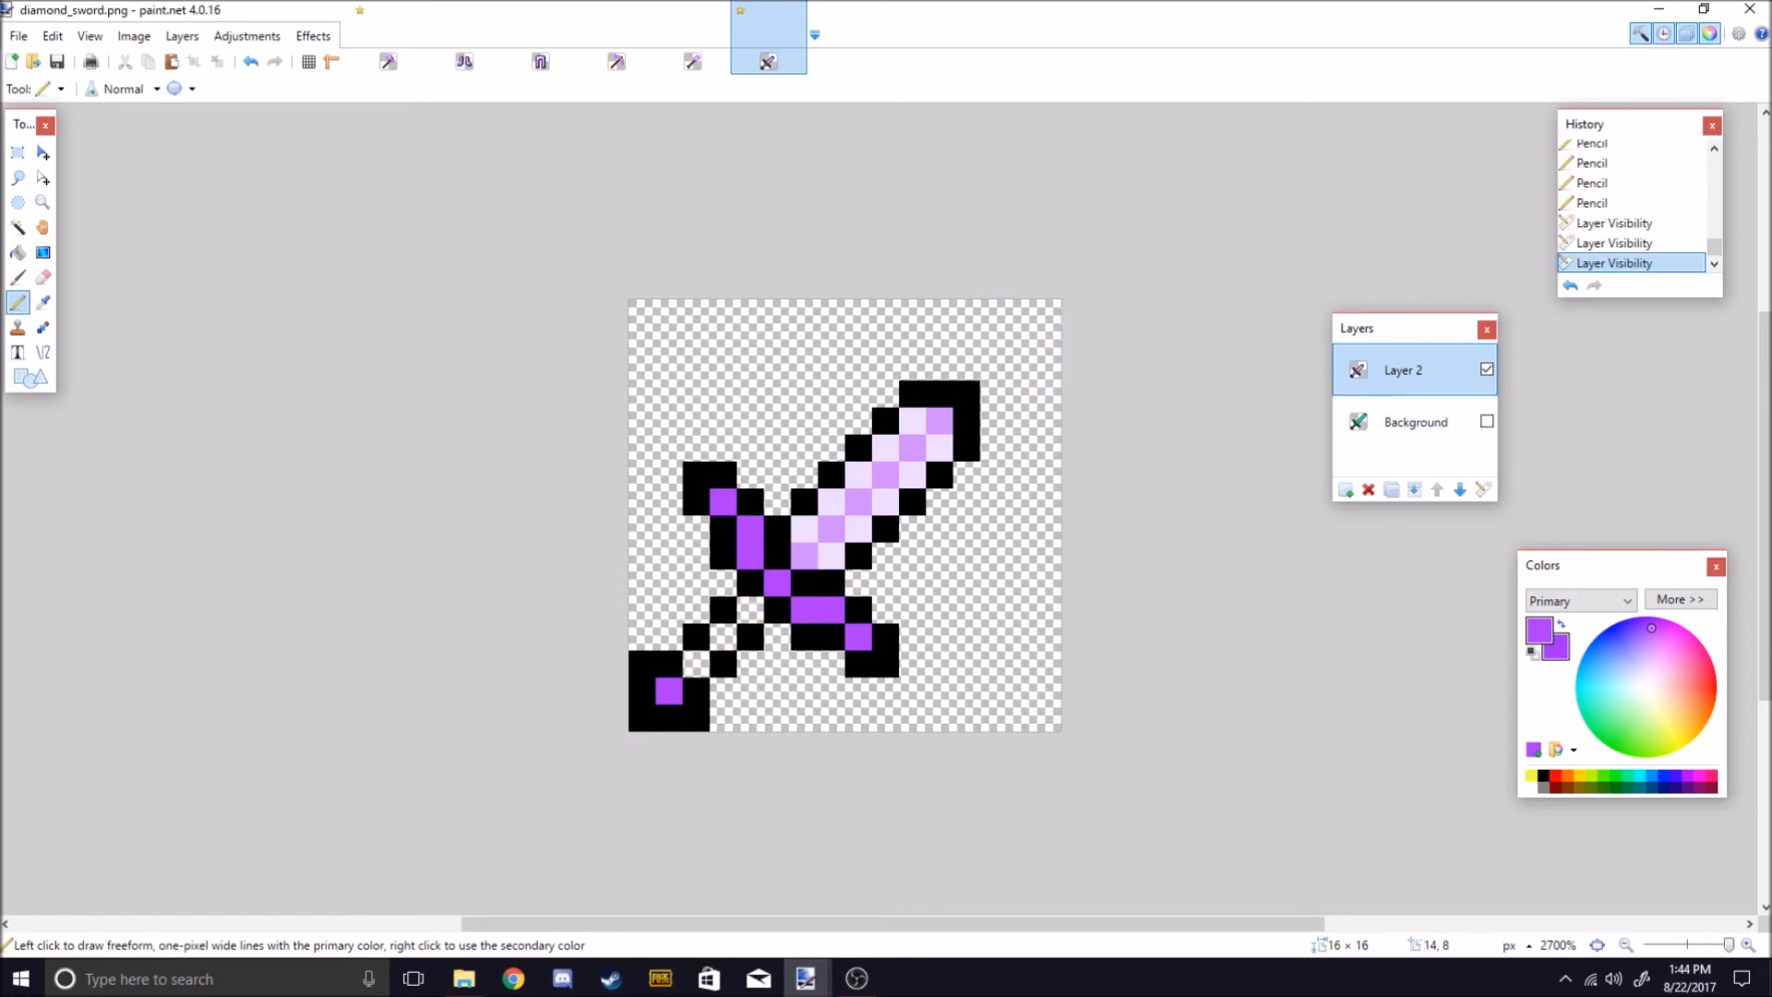
pyautogui.click(1486, 421)
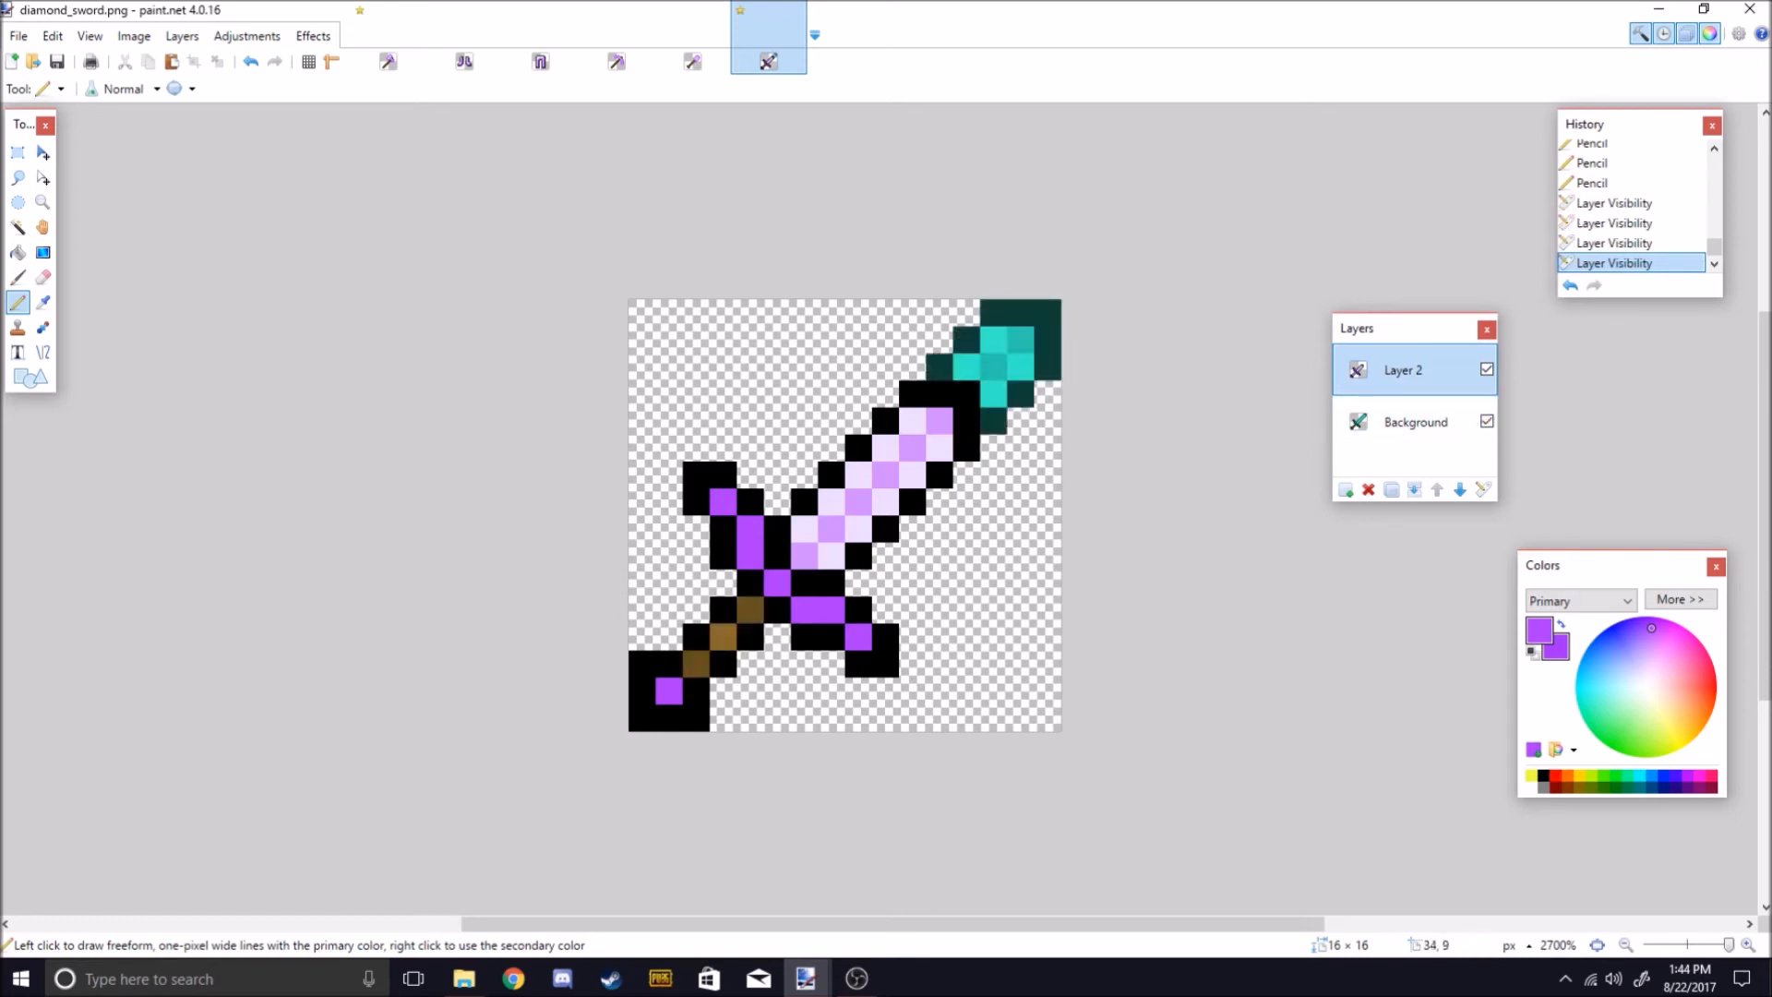
# Expand the color options and mix a muted mauve-gray primary color with RGB 109, 97, 105 (hex 6D6169).
pyautogui.click(1679, 599)
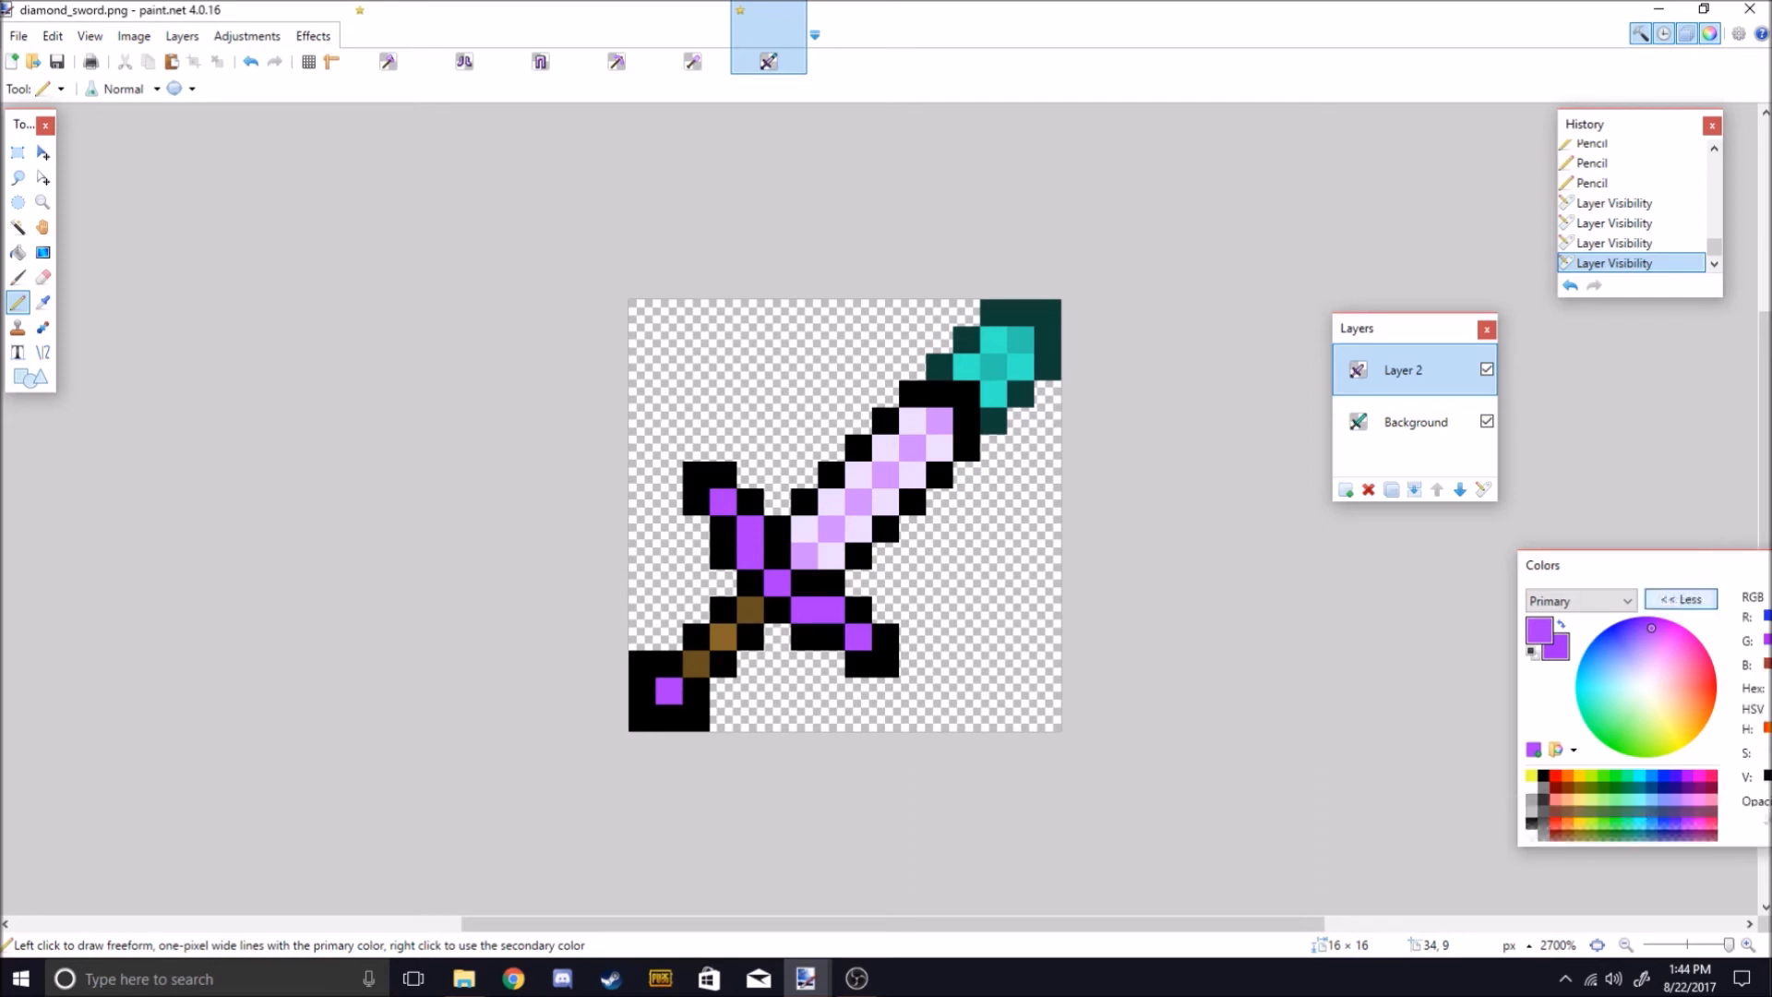
pyautogui.moveTo(1269, 440); pyautogui.dragTo(1285, 495)
pyautogui.click(1223, 709)
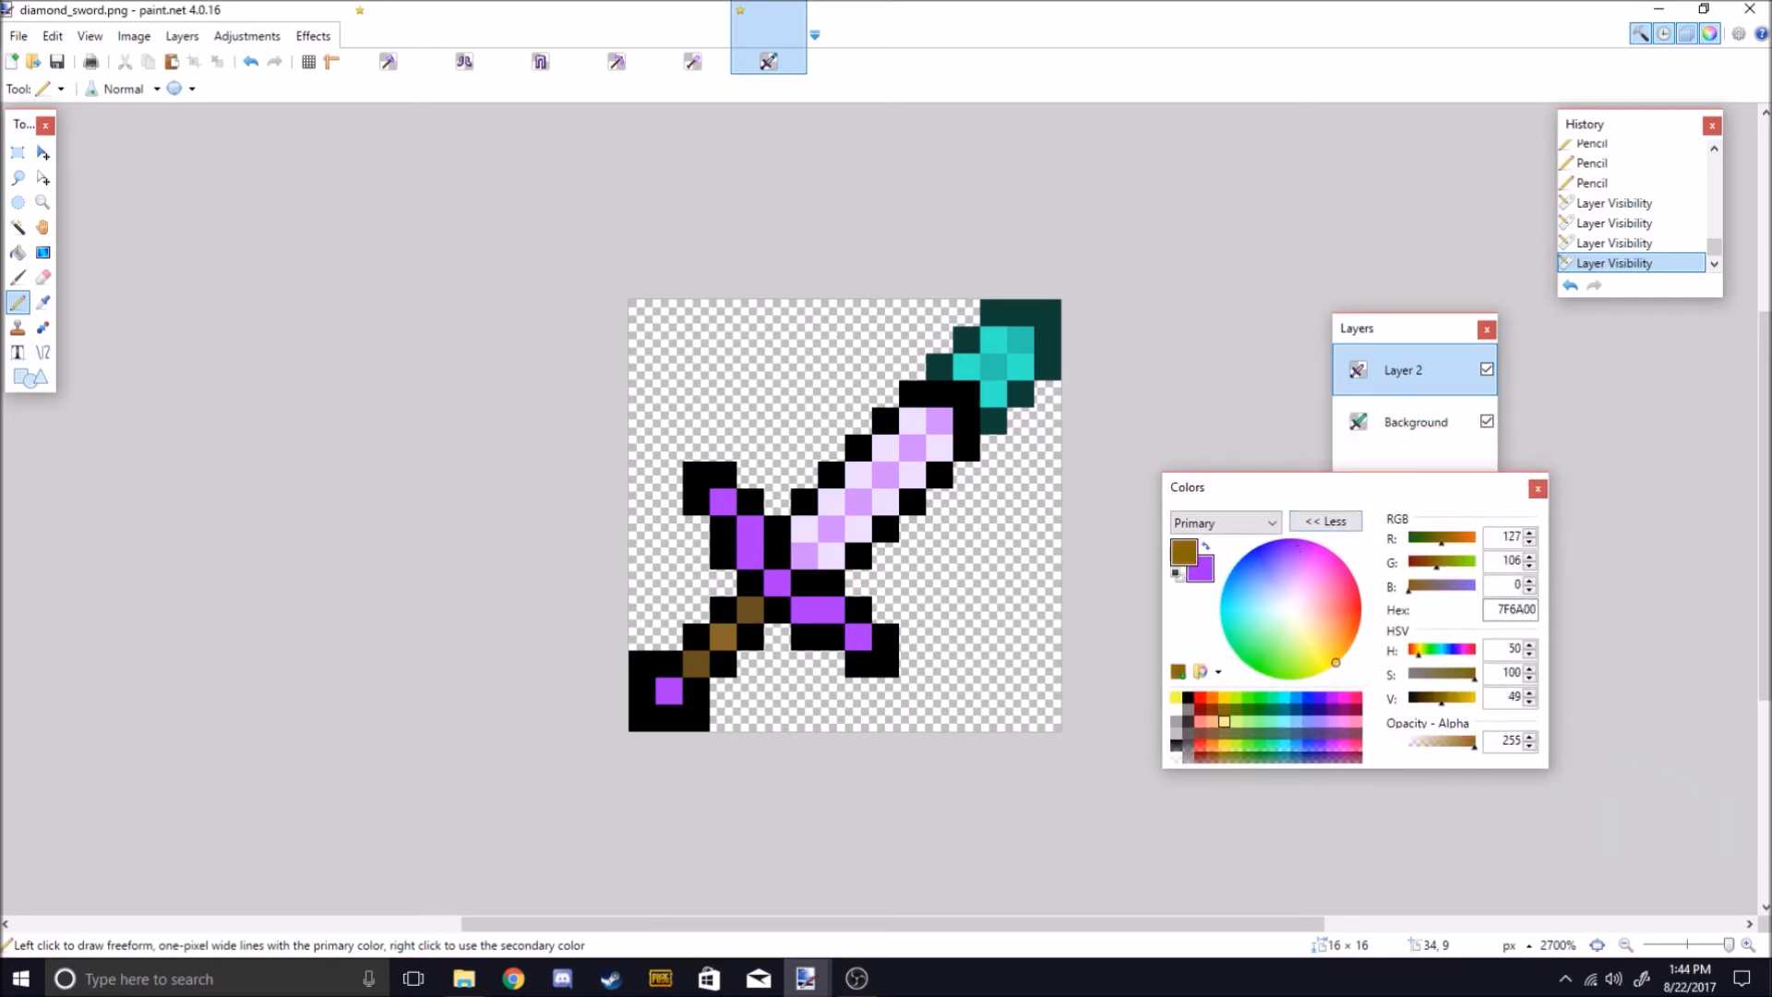
pyautogui.click(1224, 698)
pyautogui.click(1223, 708)
pyautogui.click(1212, 708)
pyautogui.click(1223, 721)
pyautogui.click(1224, 708)
pyautogui.moveTo(1409, 585); pyautogui.dragTo(1410, 586)
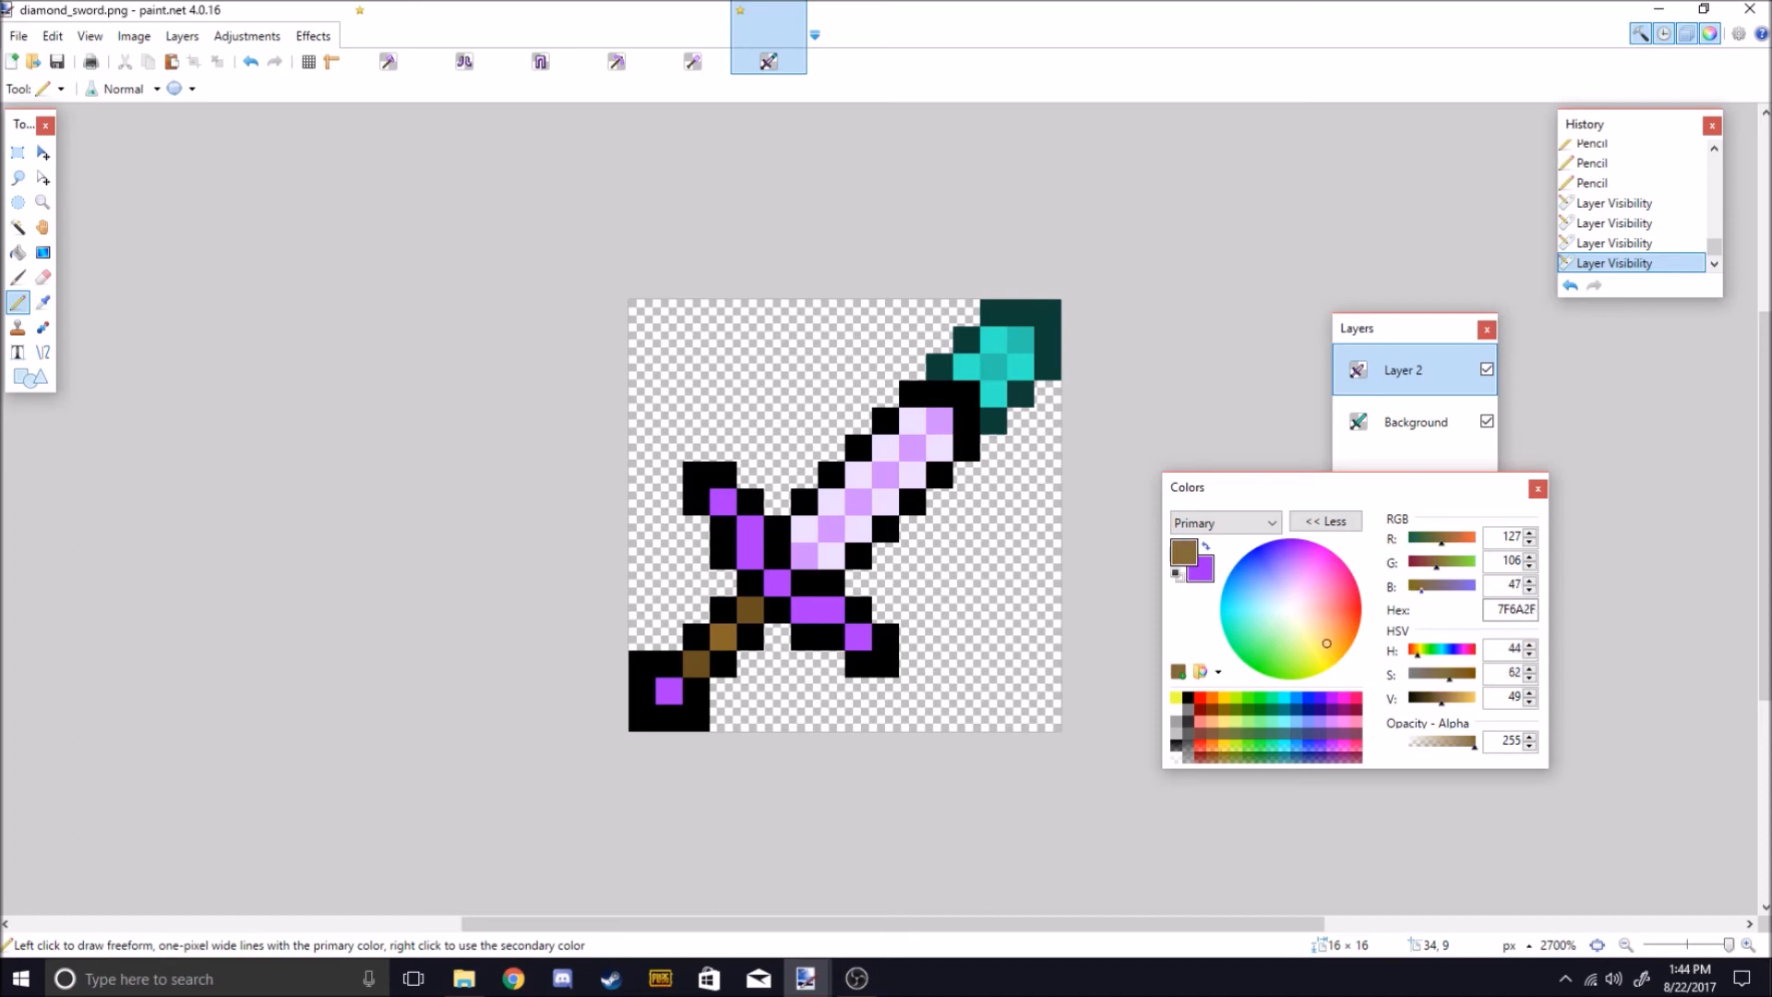
pyautogui.moveTo(1411, 586); pyautogui.dragTo(1407, 586)
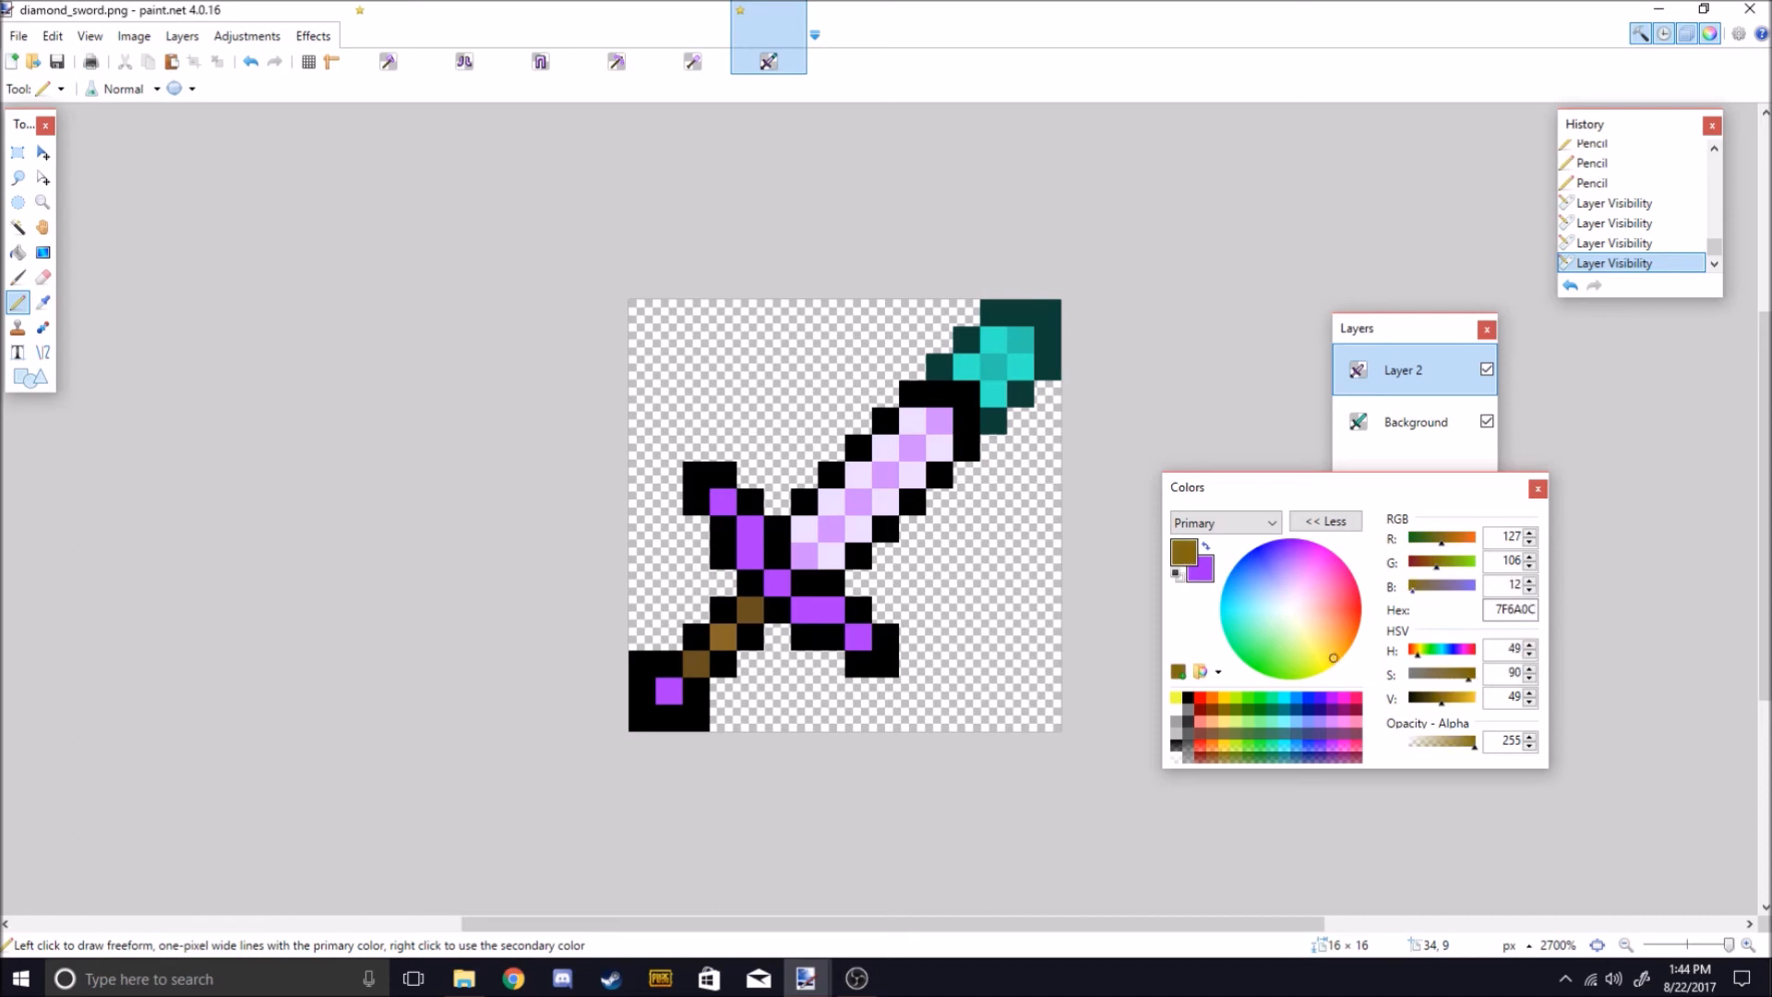
pyautogui.moveTo(1435, 563)
pyautogui.mouseDown()
pyautogui.moveTo(1443, 539)
pyautogui.moveTo(1436, 587)
pyautogui.mouseUp()
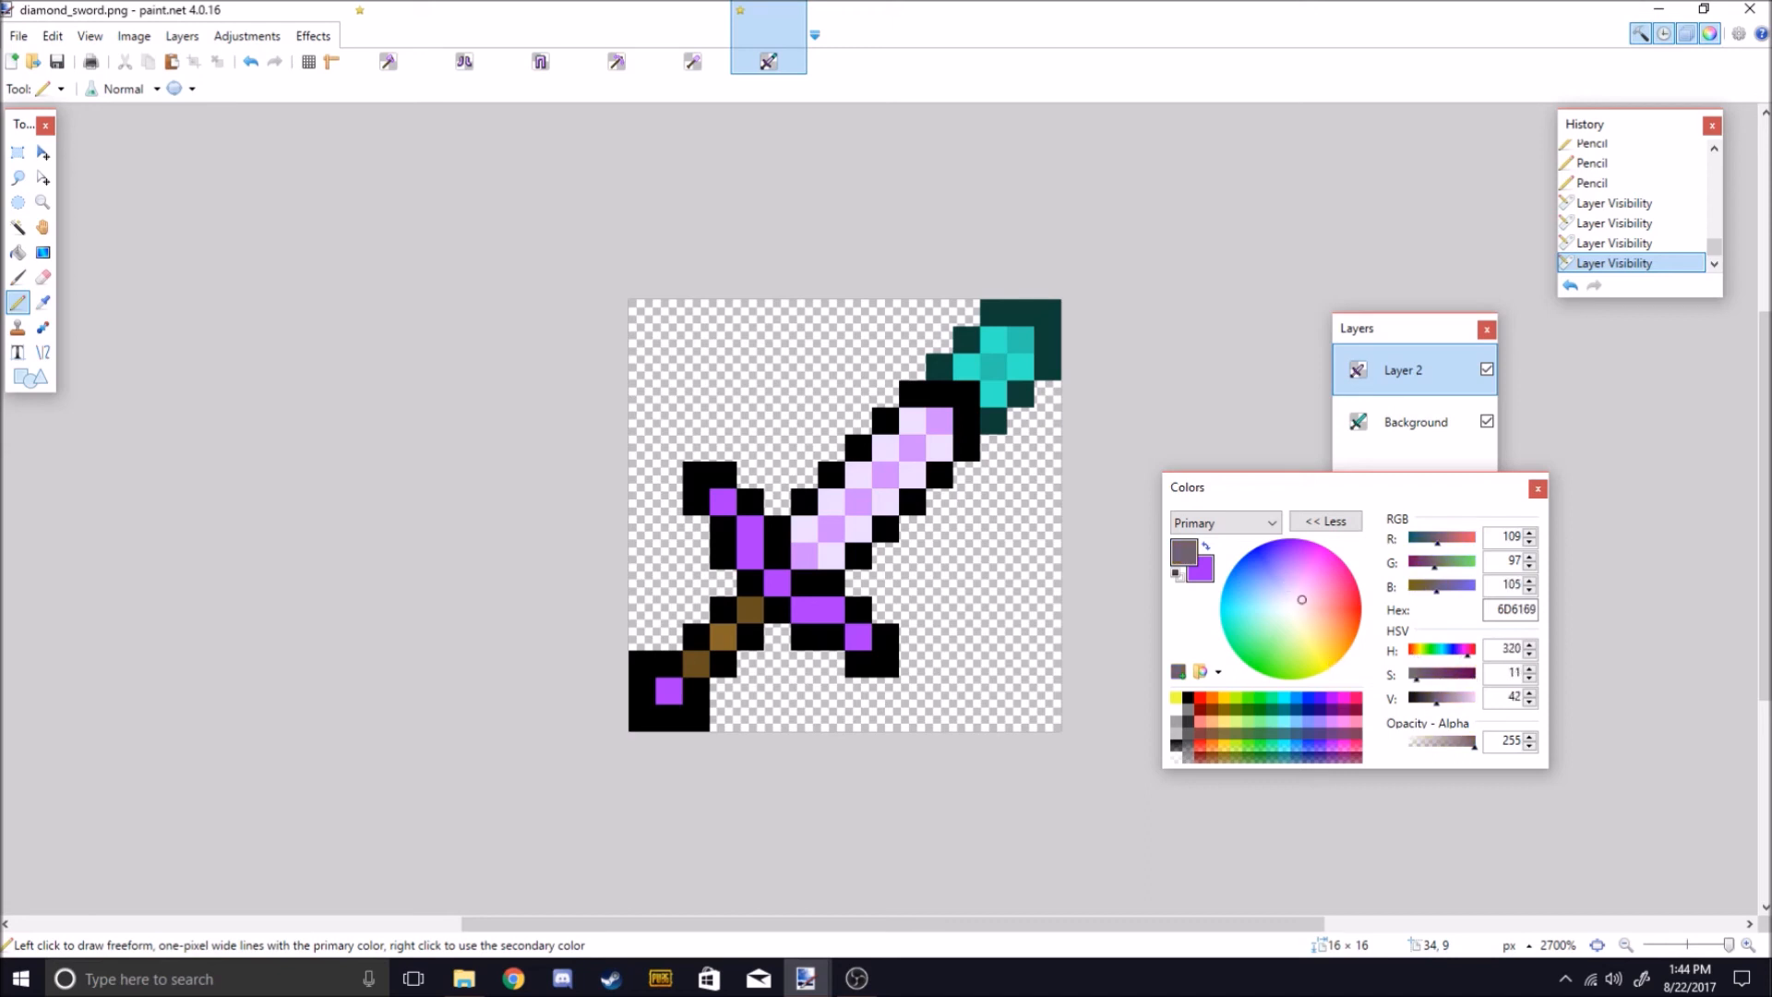
# Pencil the three brown handle pixels mauve-gray and collapse the expanded color options.
pyautogui.click(696, 664)
pyautogui.click(722, 636)
pyautogui.click(749, 610)
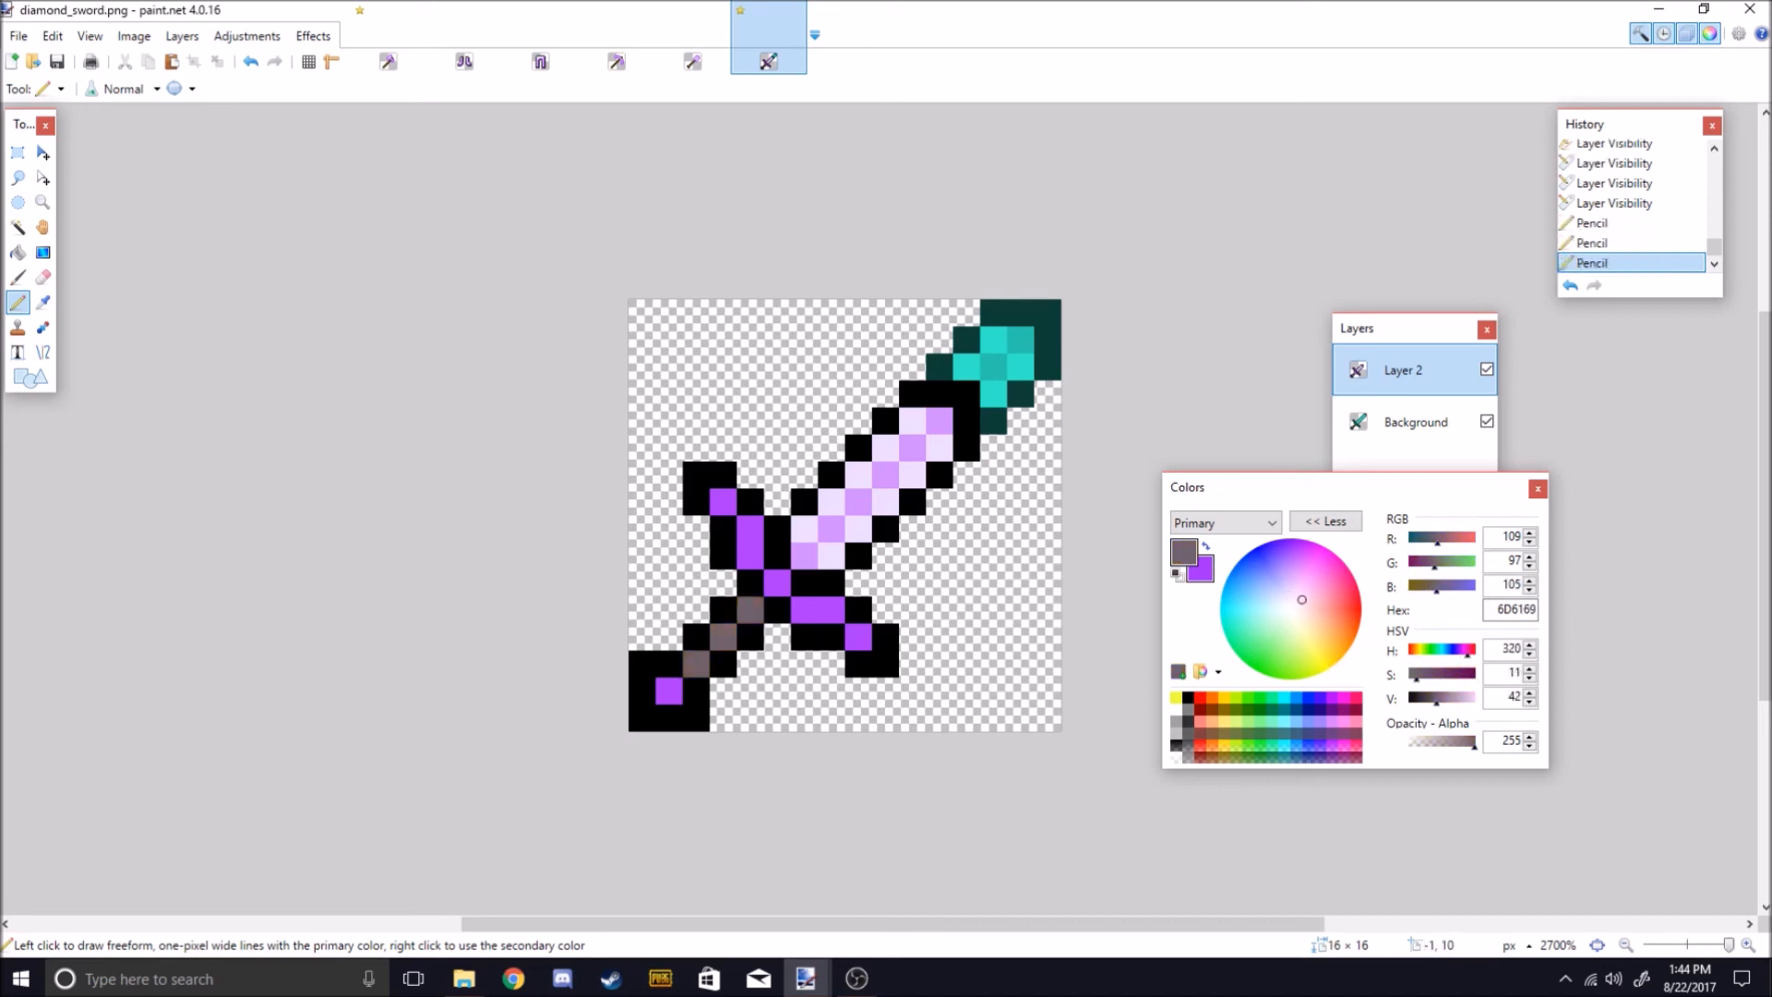
pyautogui.moveTo(1477, 489); pyautogui.dragTo(1627, 591)
pyautogui.click(1474, 623)
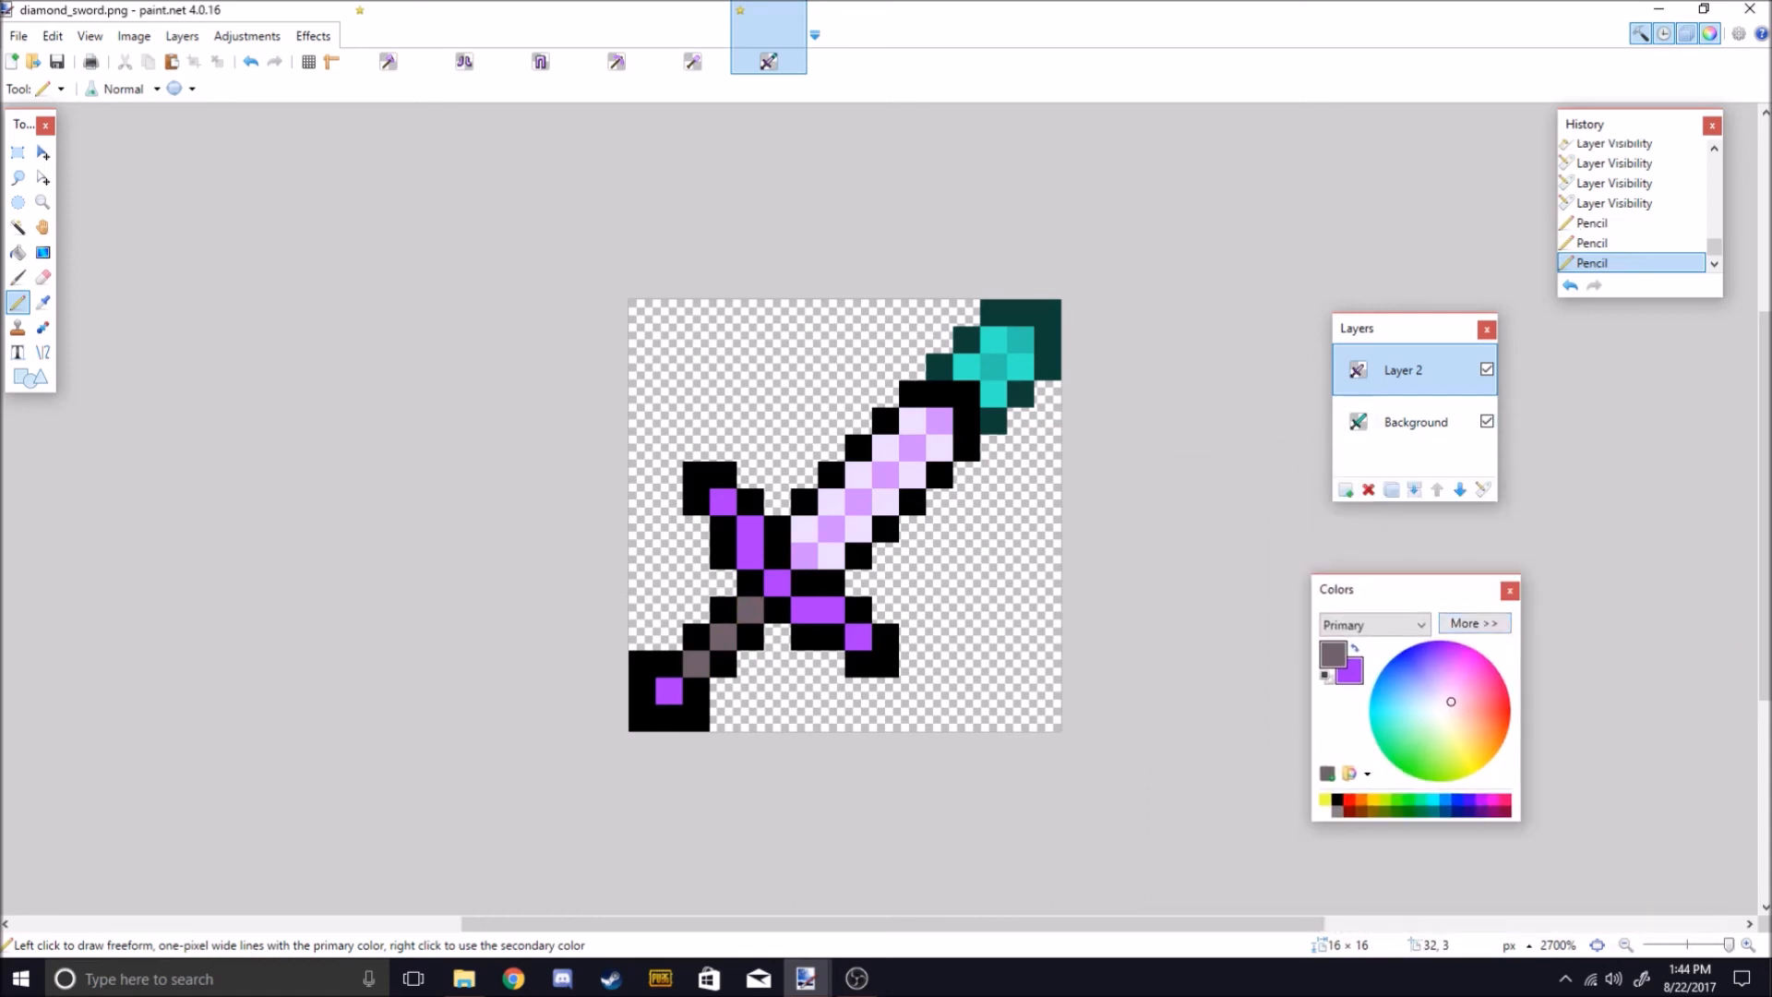
# Delete the Background layer and rearrange the Layers and Colors windows away from the canvas.
pyautogui.click(1416, 421)
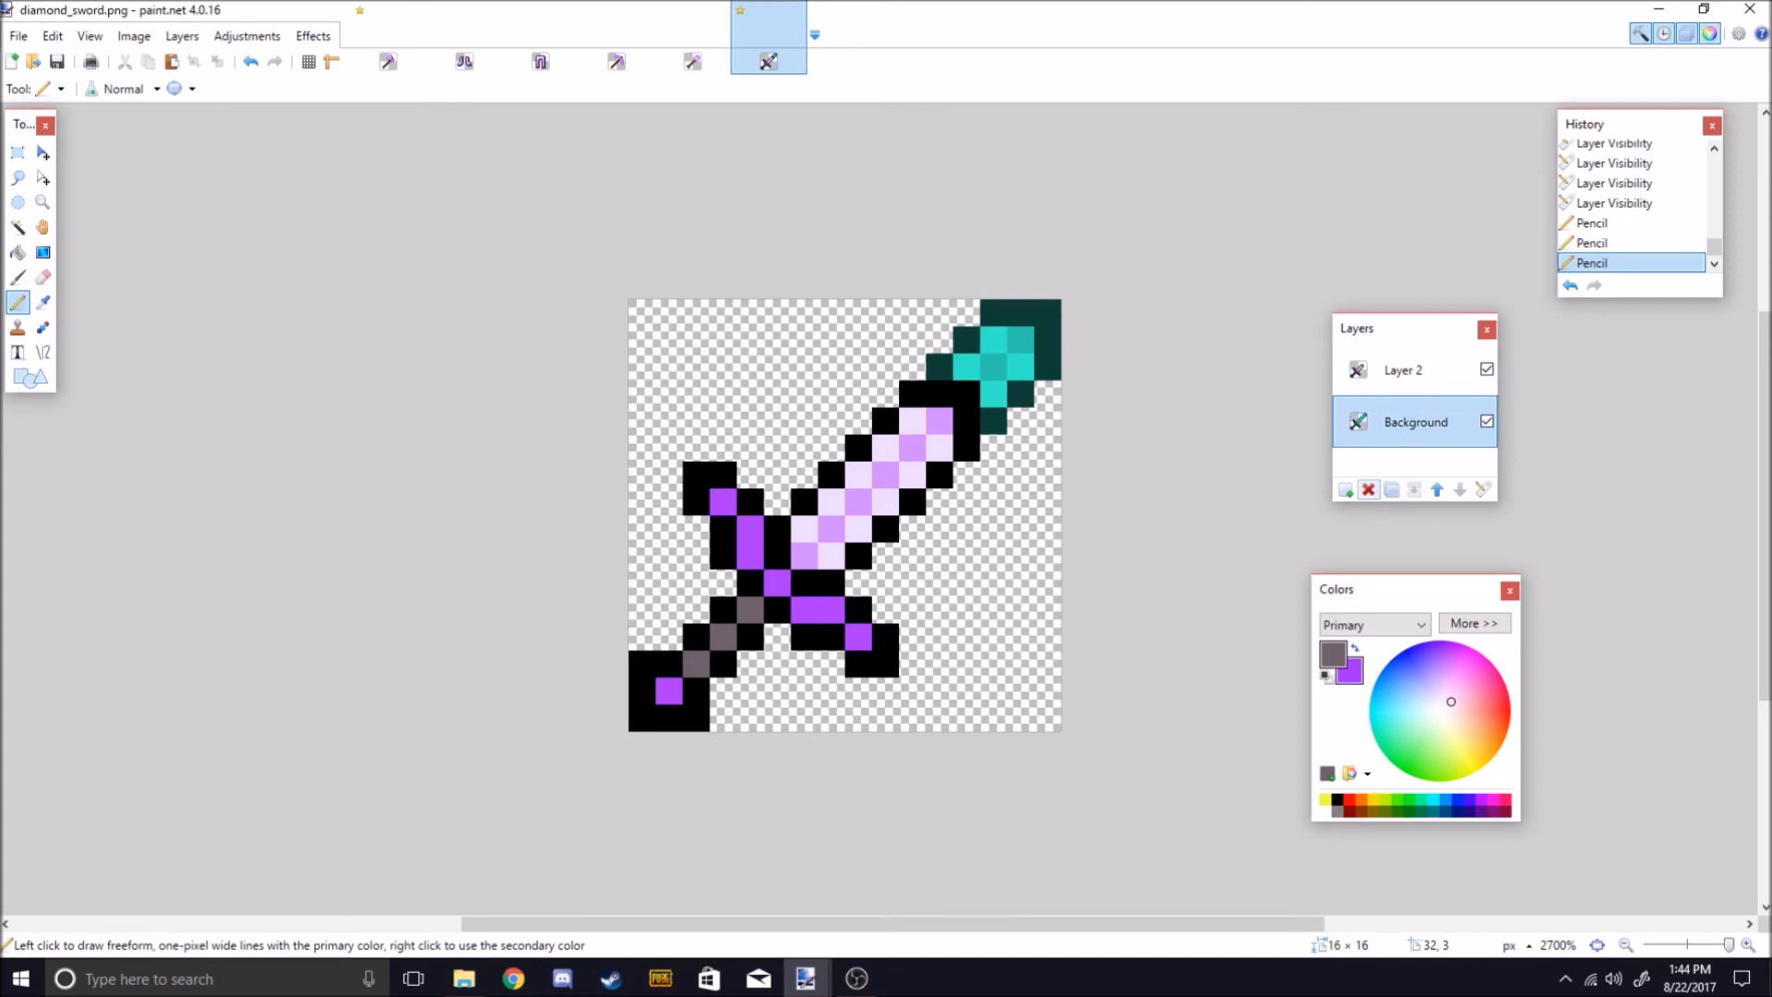
pyautogui.click(1369, 489)
pyautogui.moveTo(1411, 330); pyautogui.dragTo(1398, 198)
pyautogui.moveTo(1367, 583); pyautogui.dragTo(1600, 342)
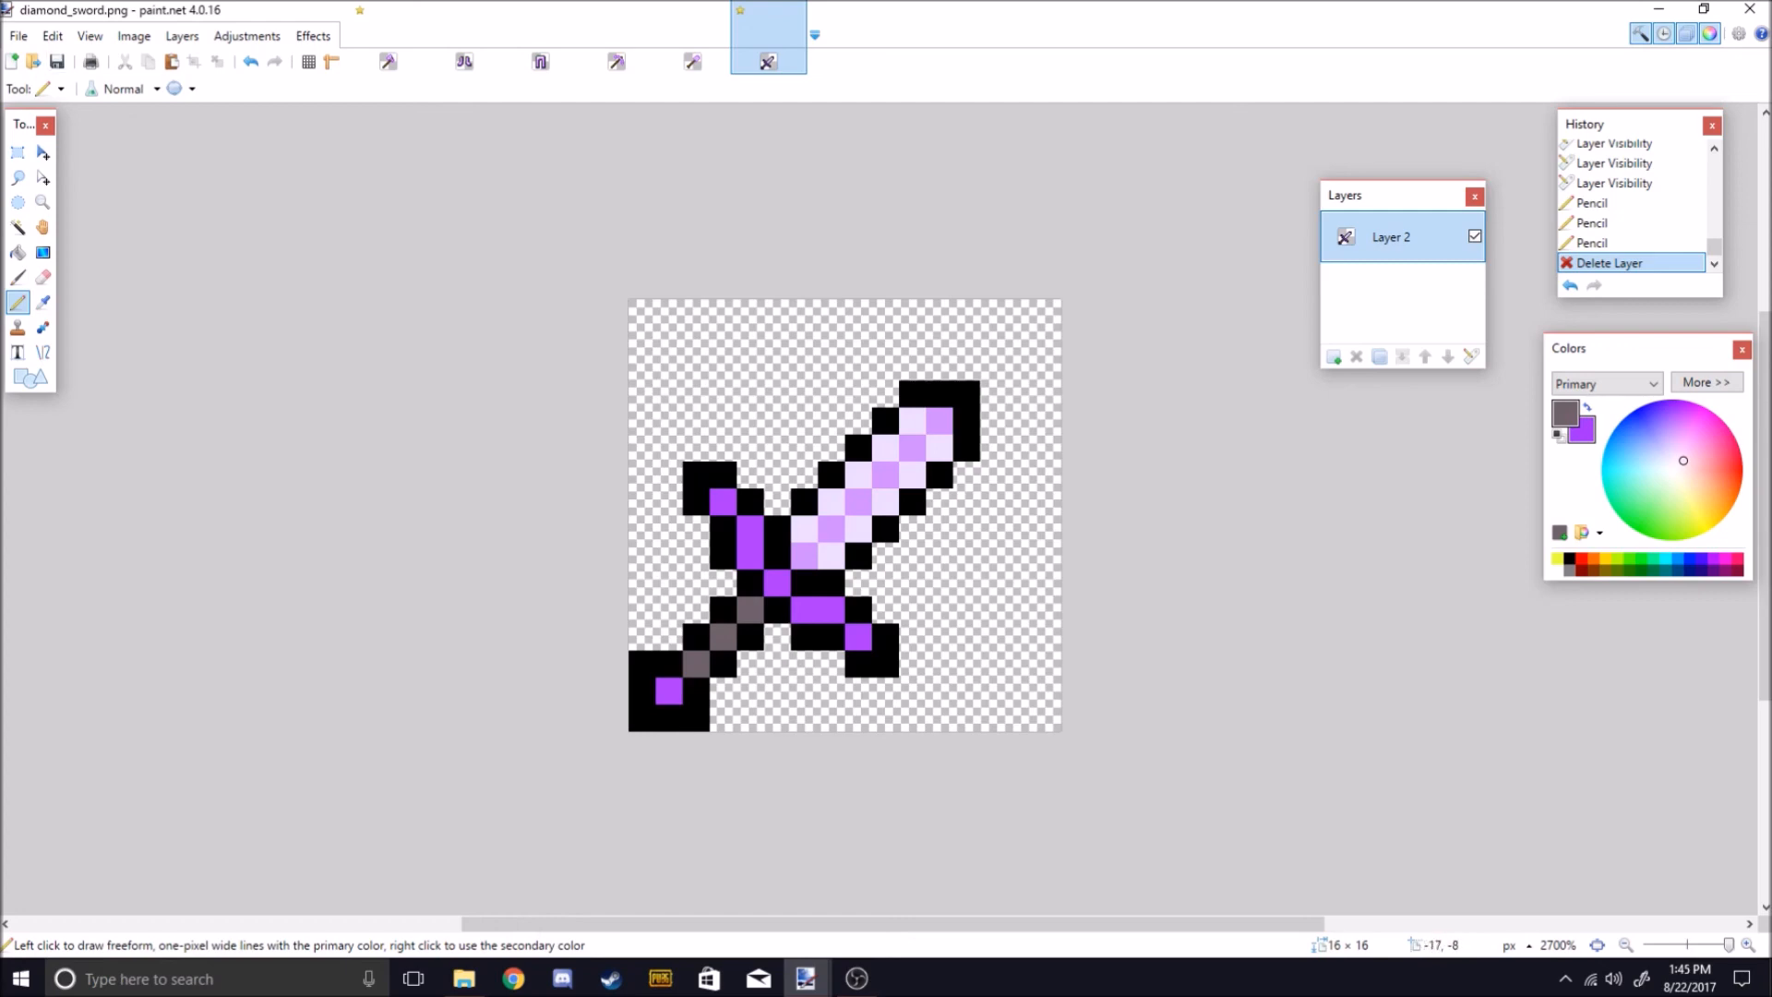
# Check the diamond_sword icon in File Explorer's items folder and return to diamond_sword.png in paint.net.
pyautogui.click(1658, 8)
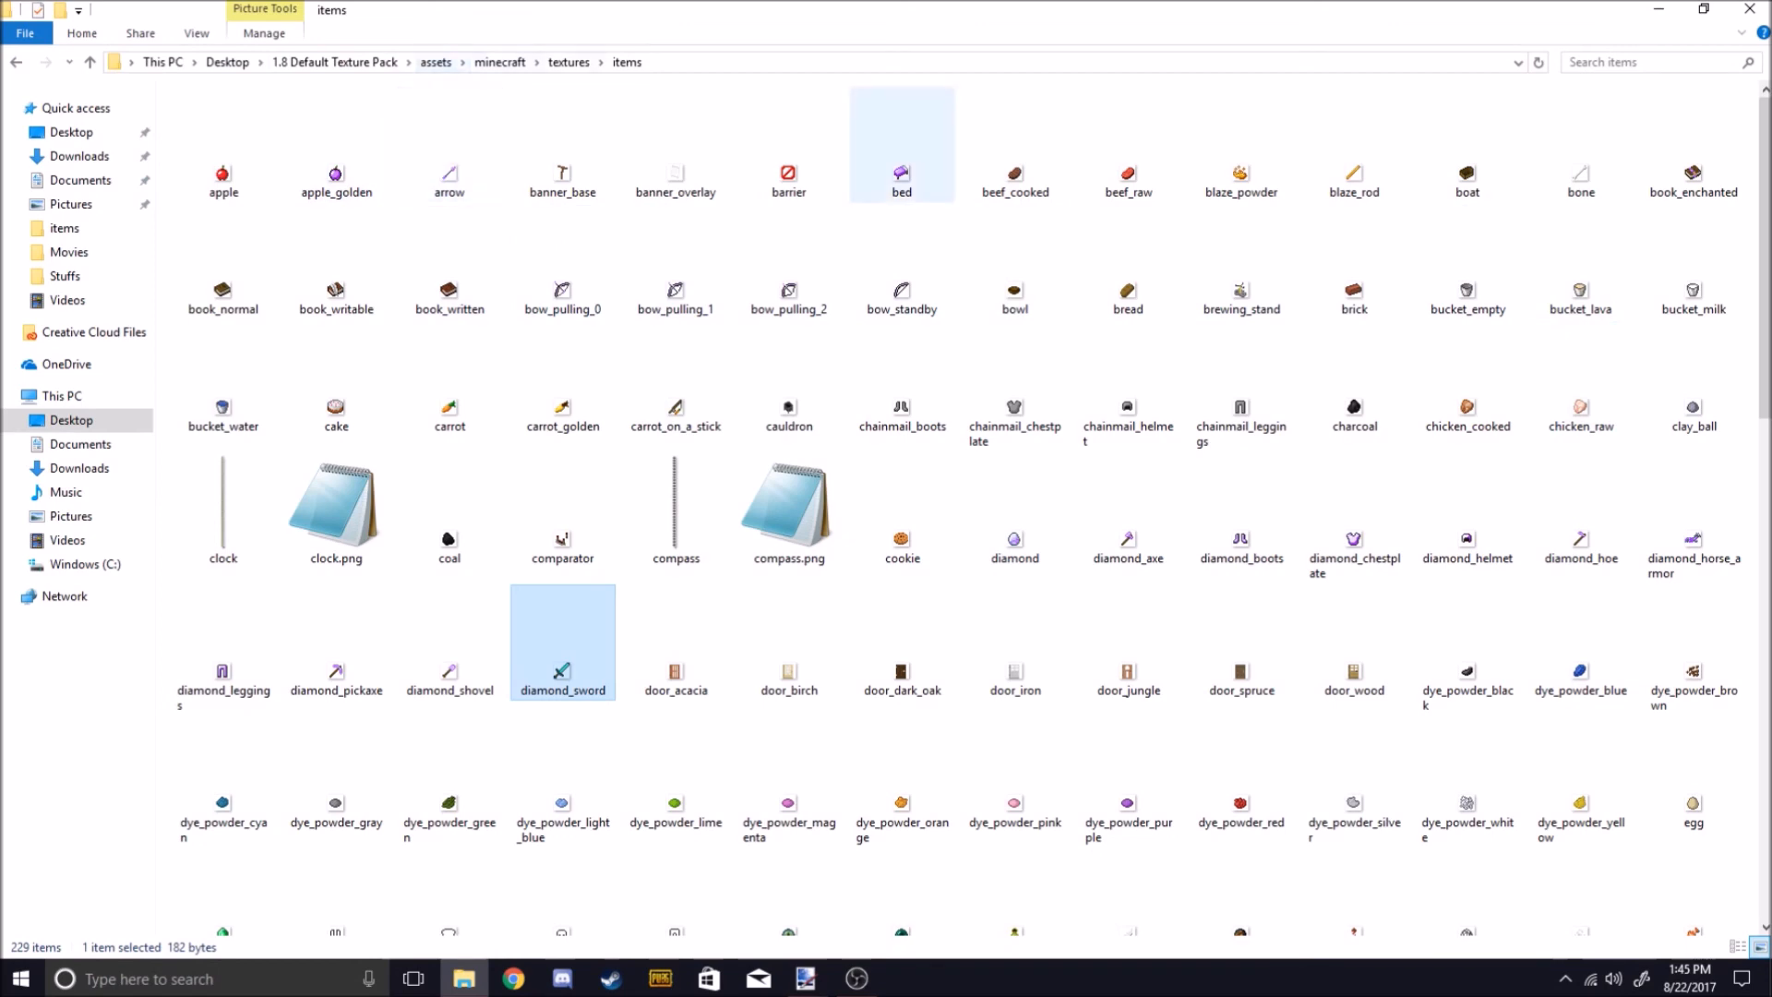
pyautogui.click(805, 978)
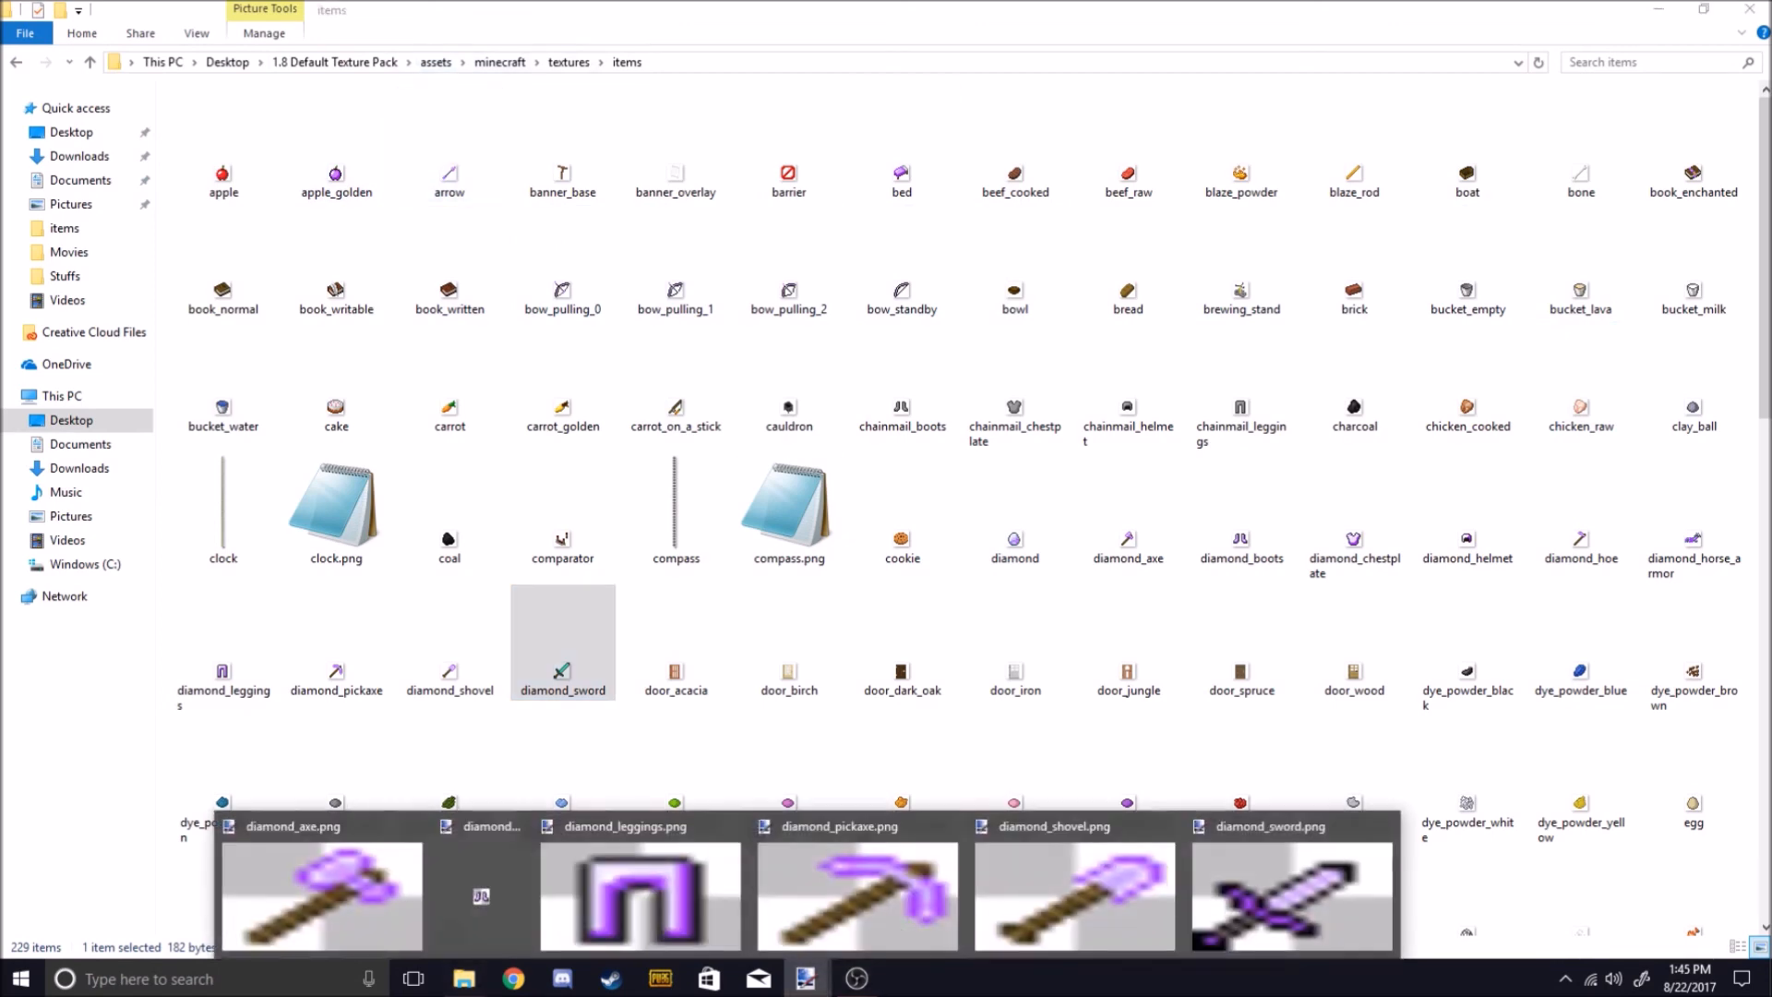
pyautogui.click(1292, 895)
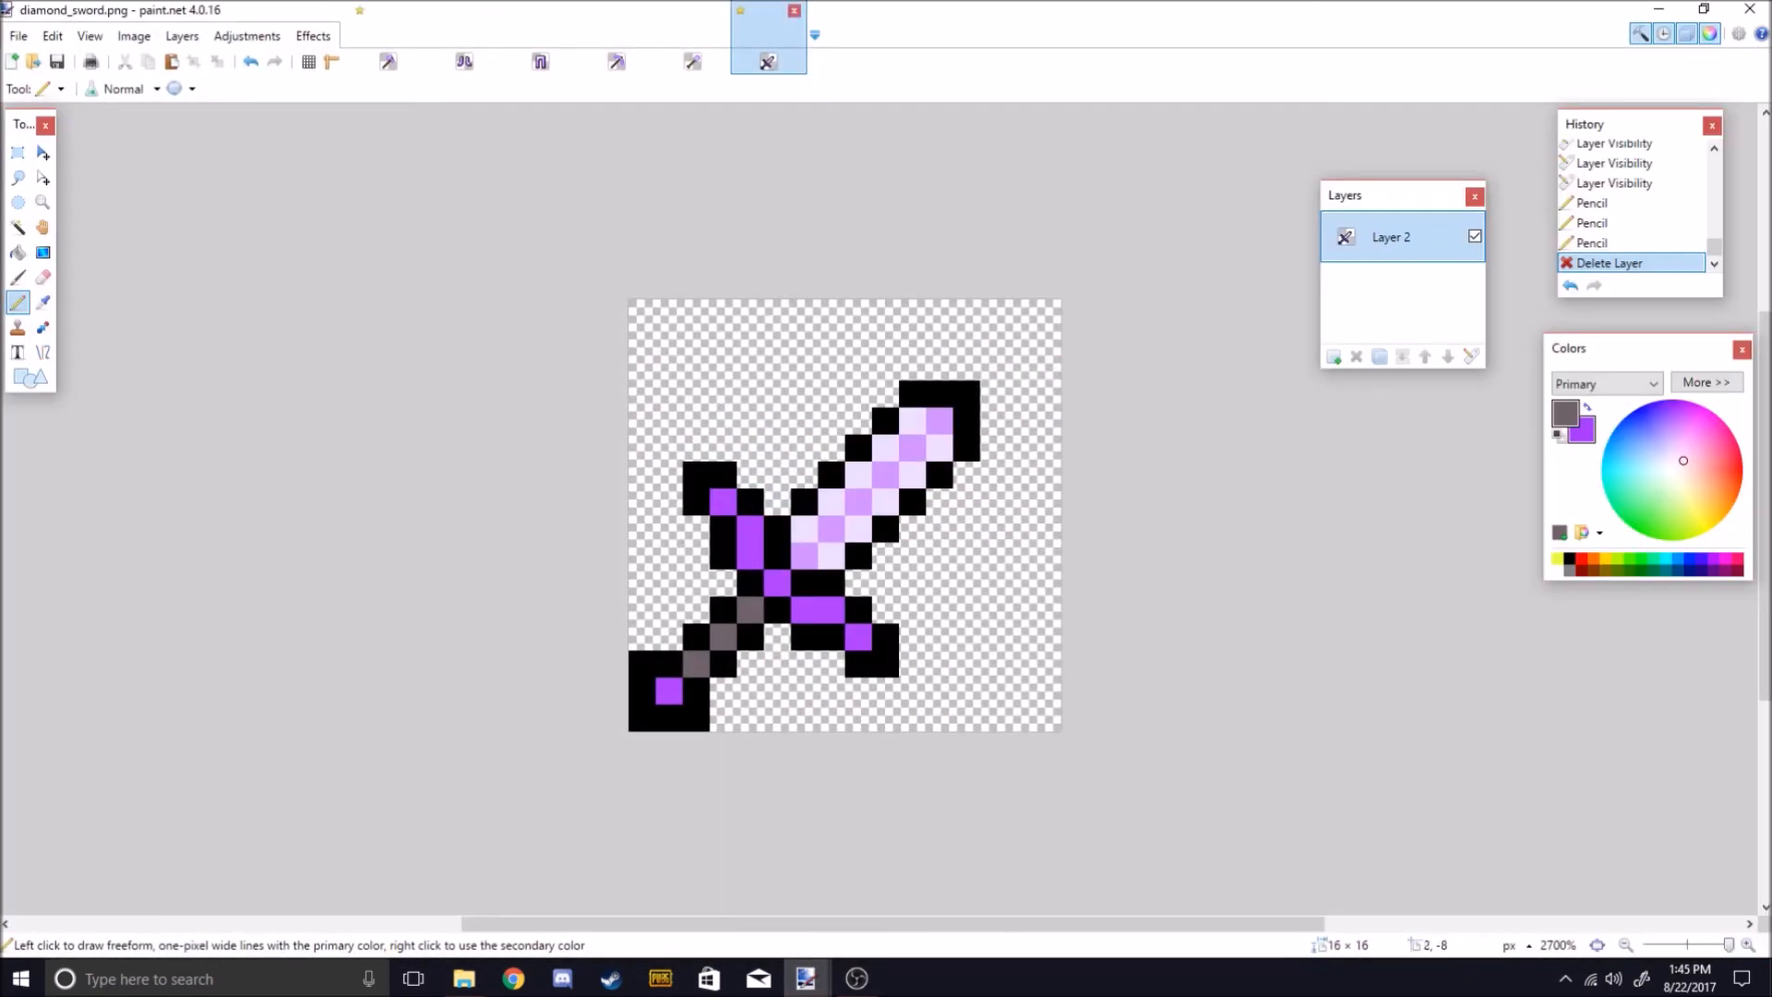
# Save diamond_sword.png with the Auto-detect bit depth and switch to File Explorer's items folder to check its icon.
pyautogui.click(18, 35)
pyautogui.click(37, 177)
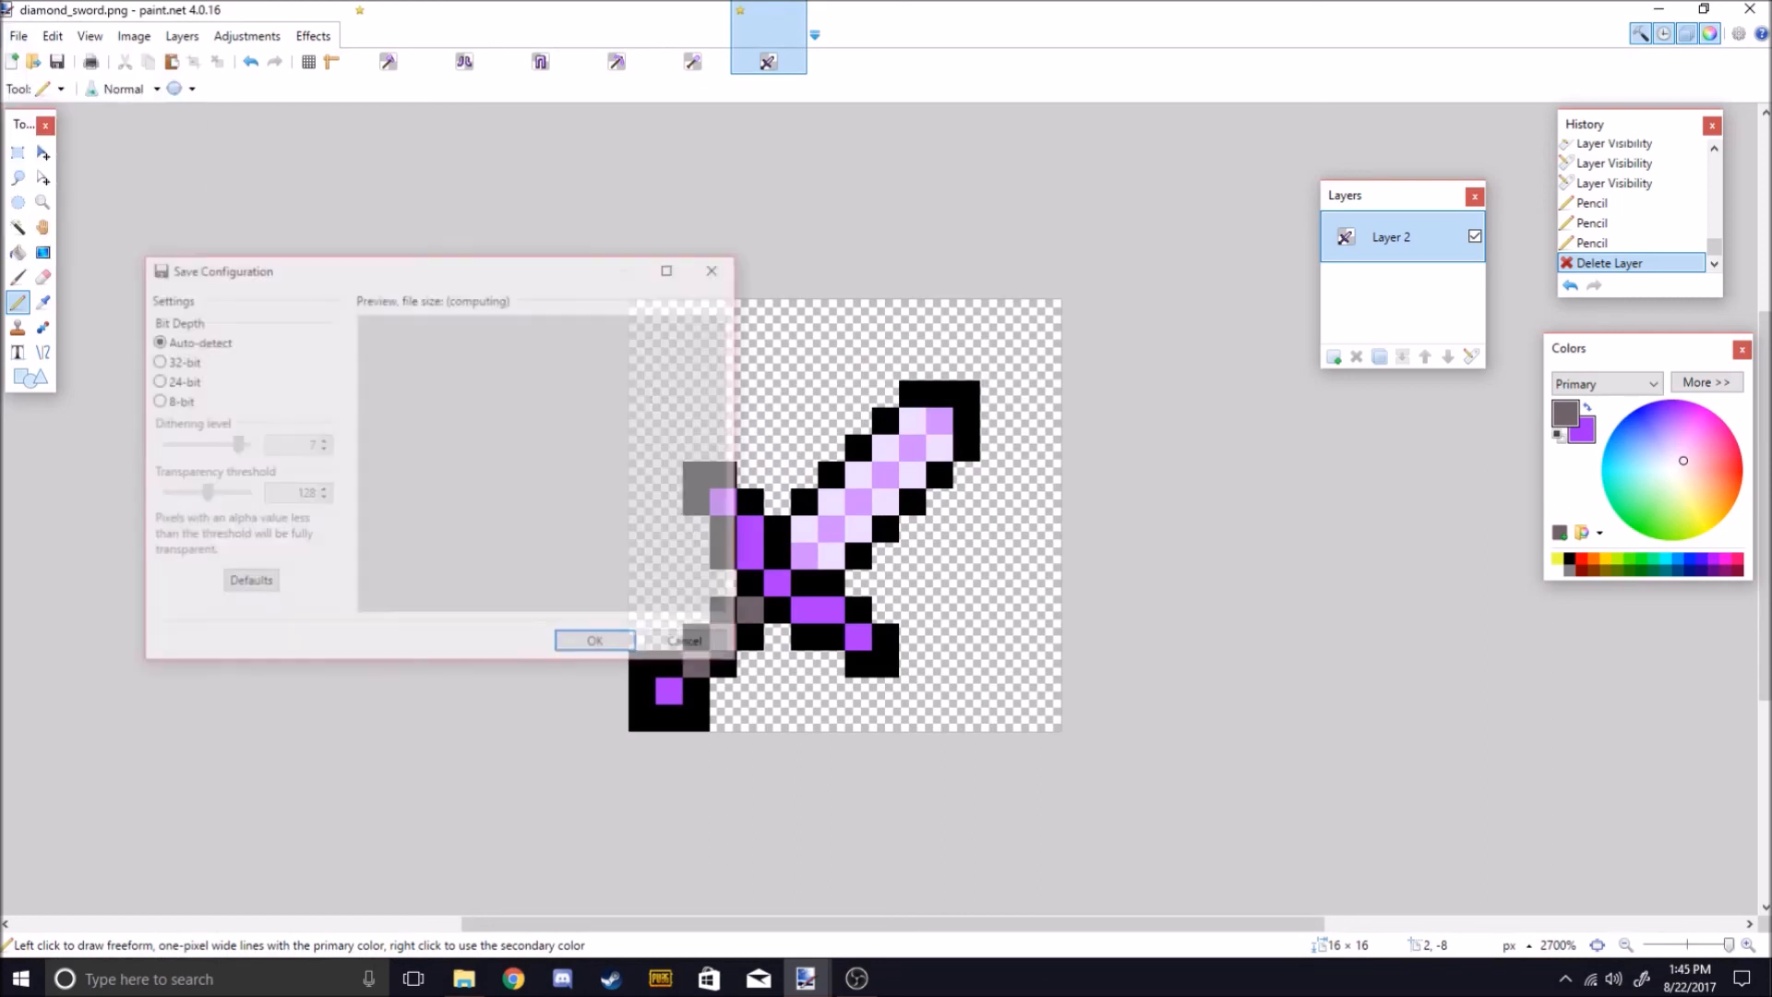
pyautogui.press('Return')
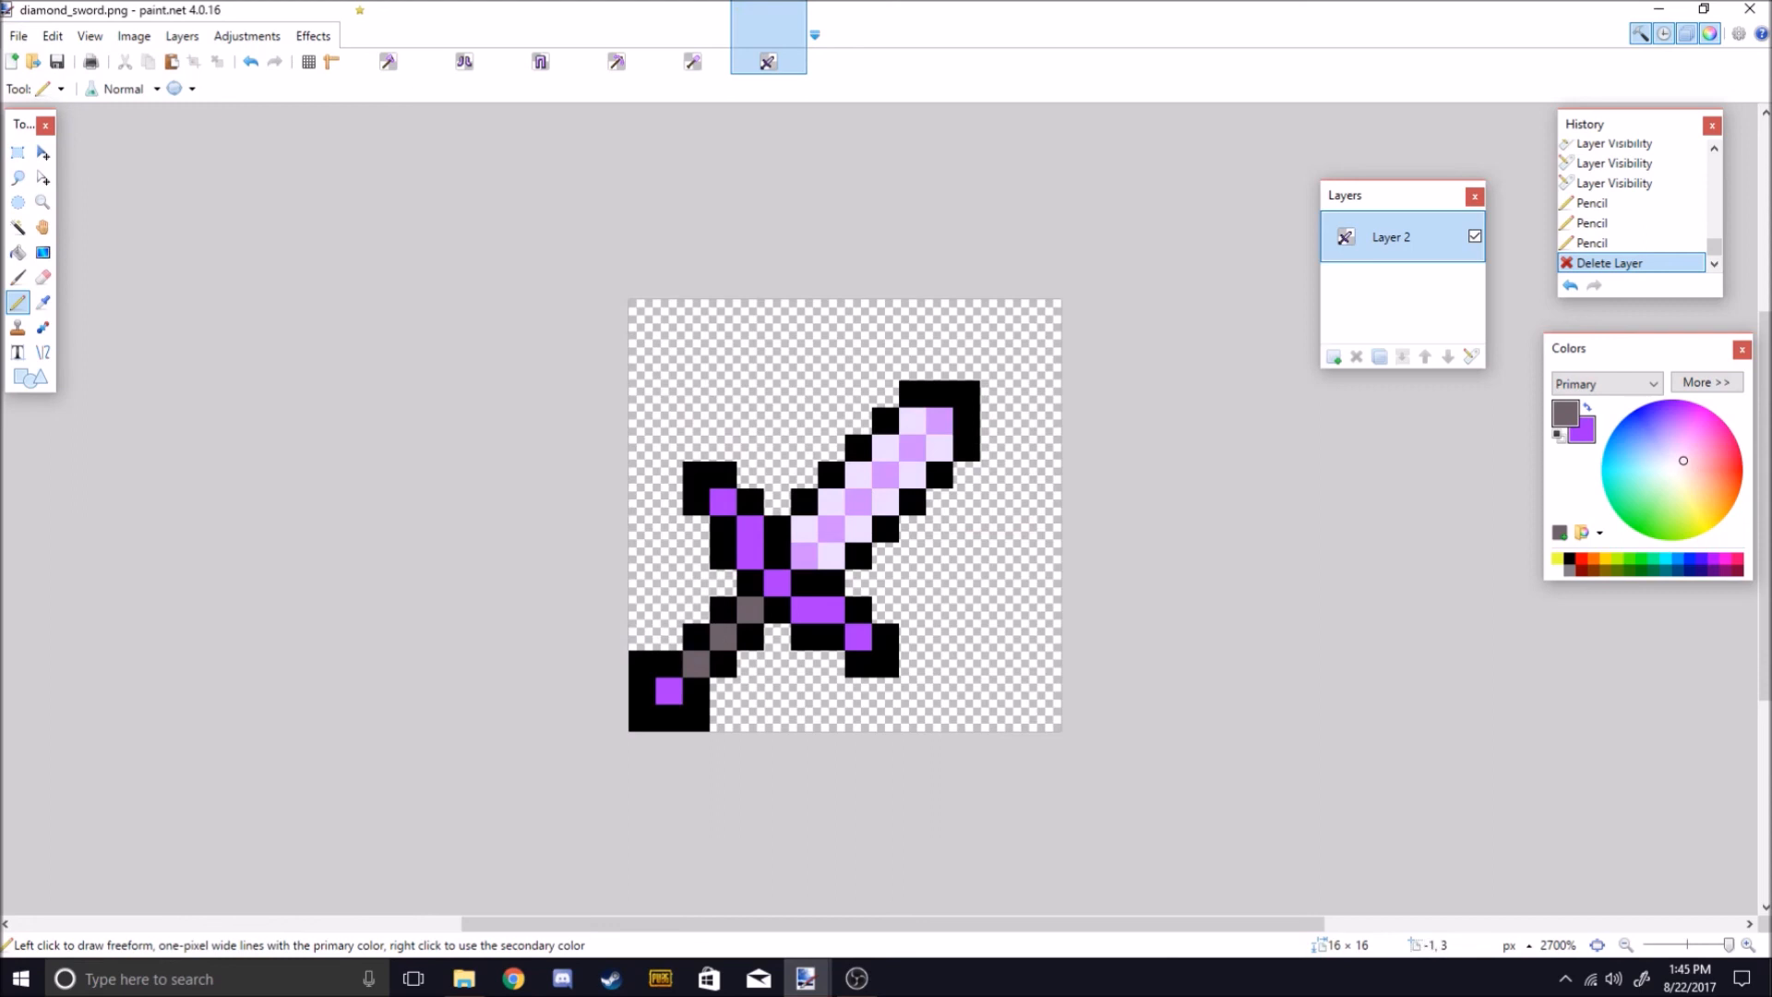
pyautogui.click(465, 978)
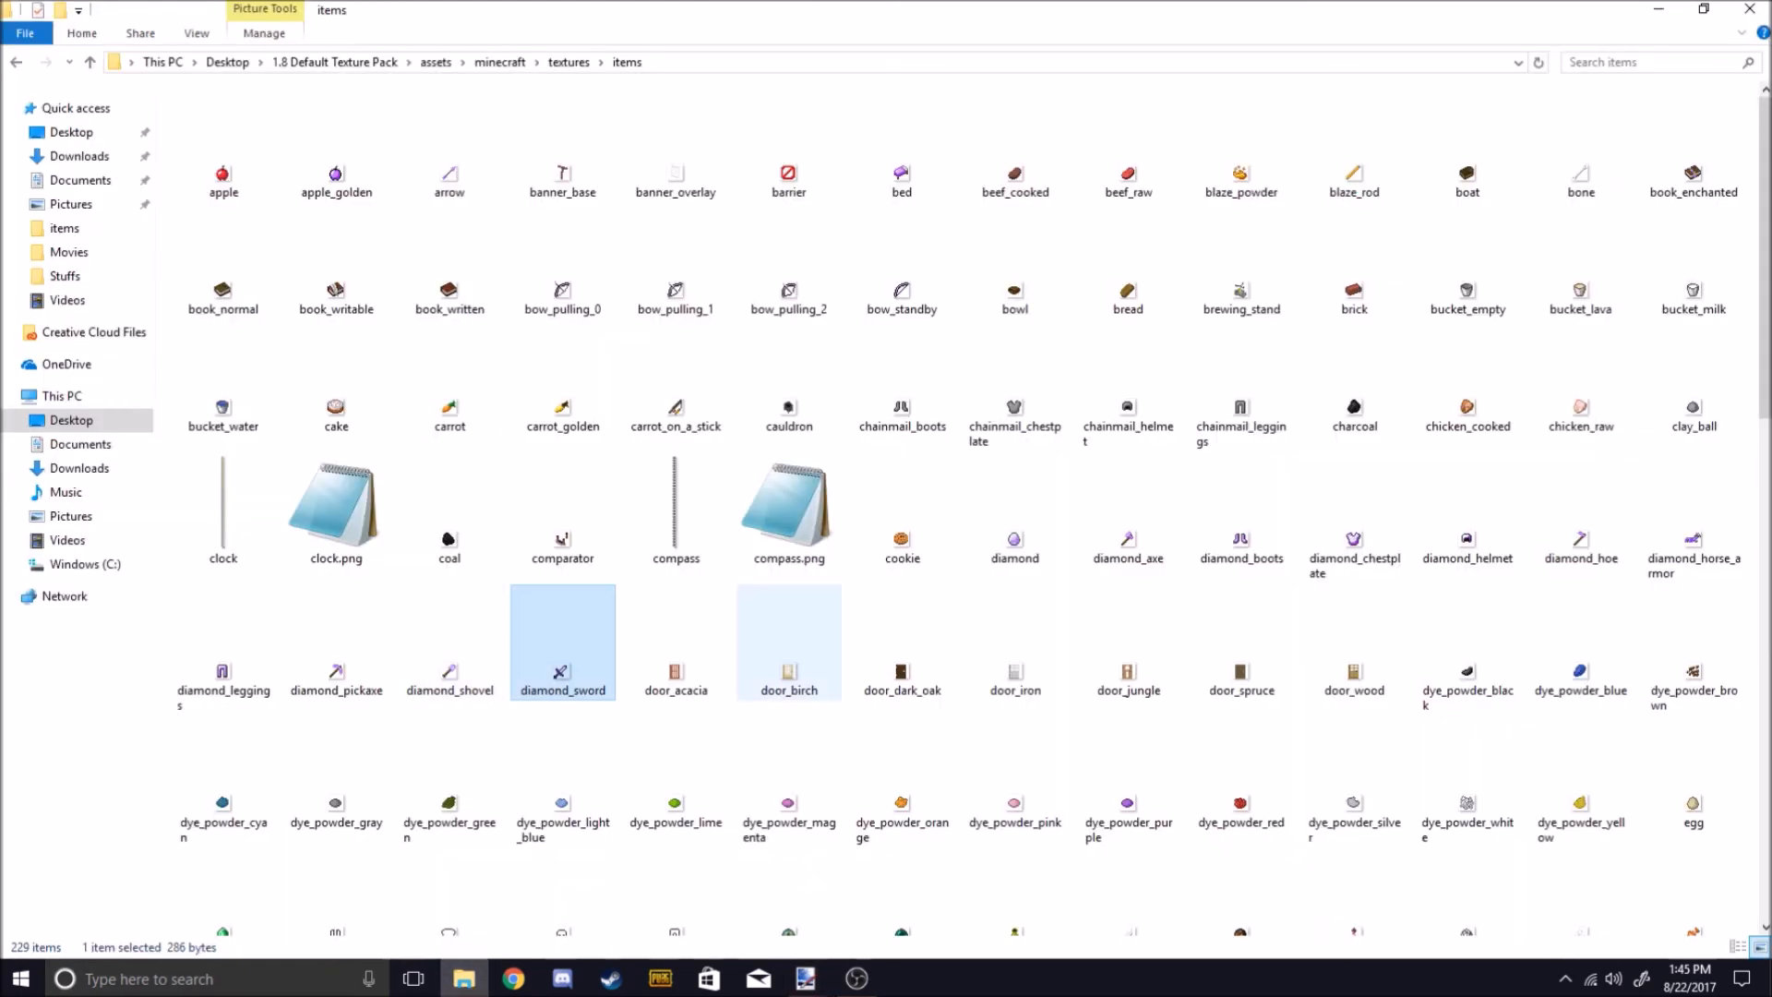
pyautogui.rightClick(687, 657)
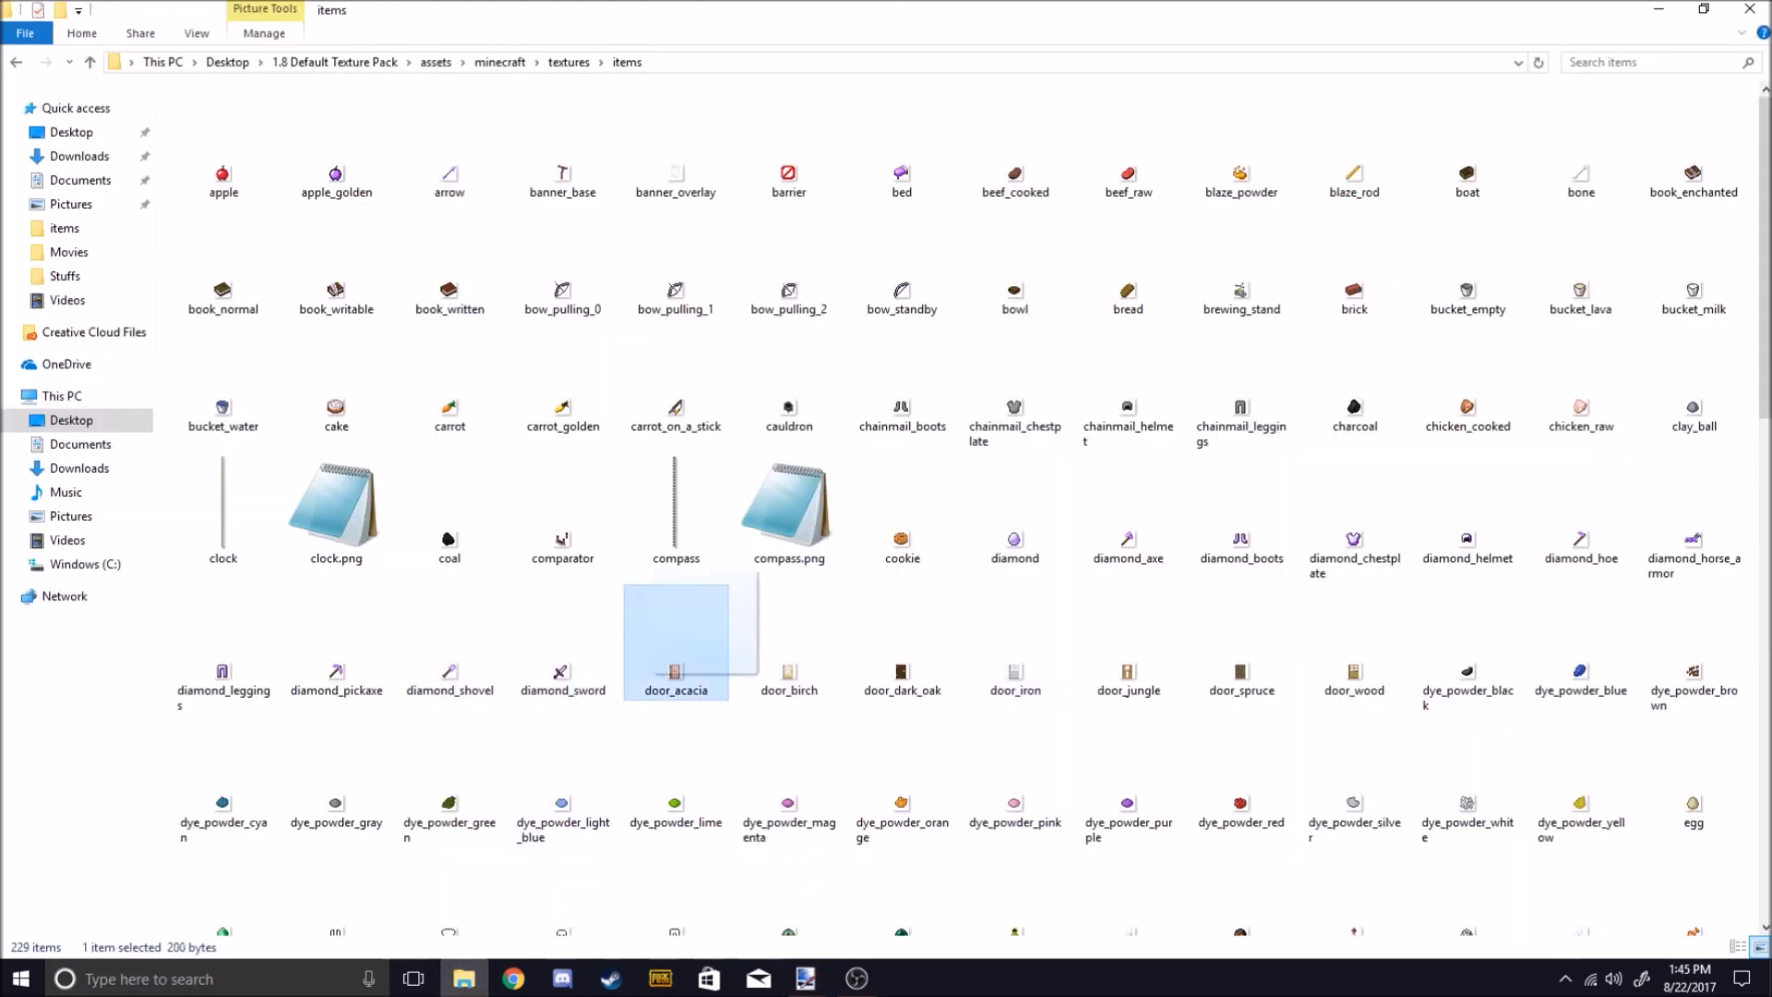
# Open door_acacia from the items folder in paint.net and examine the door texture up close.
pyautogui.click(681, 651)
pyautogui.rightClick(653, 646)
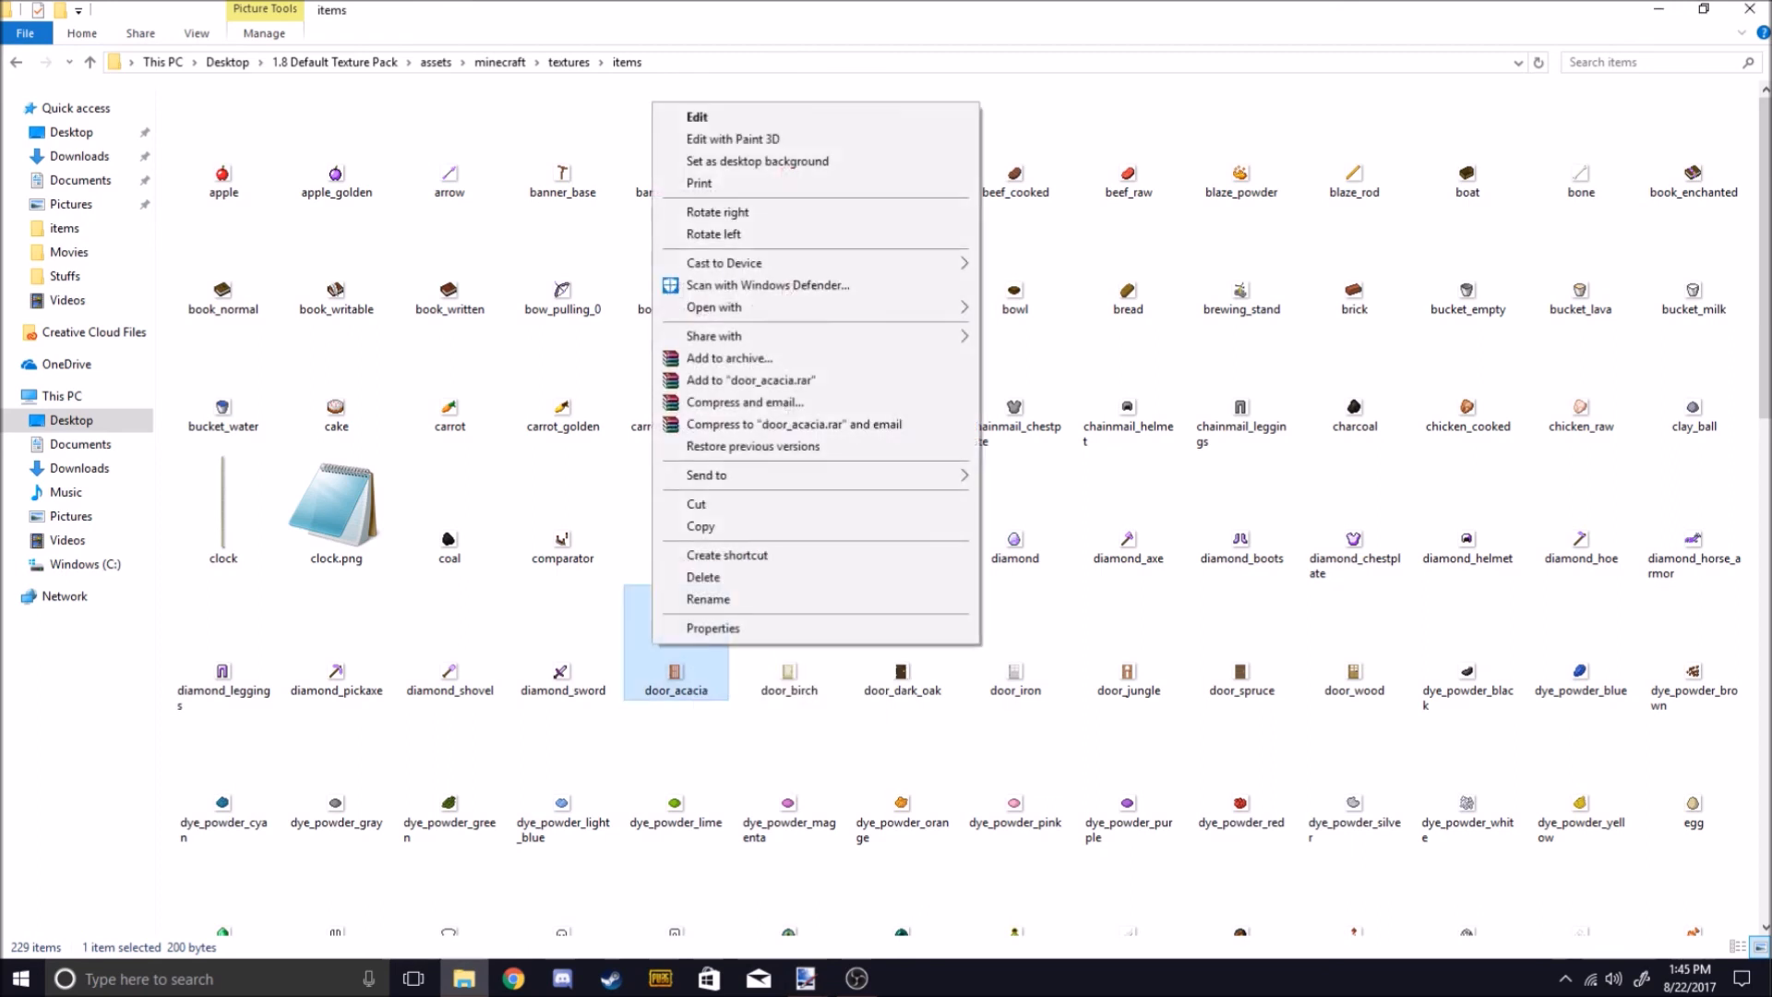
pyautogui.click(692, 117)
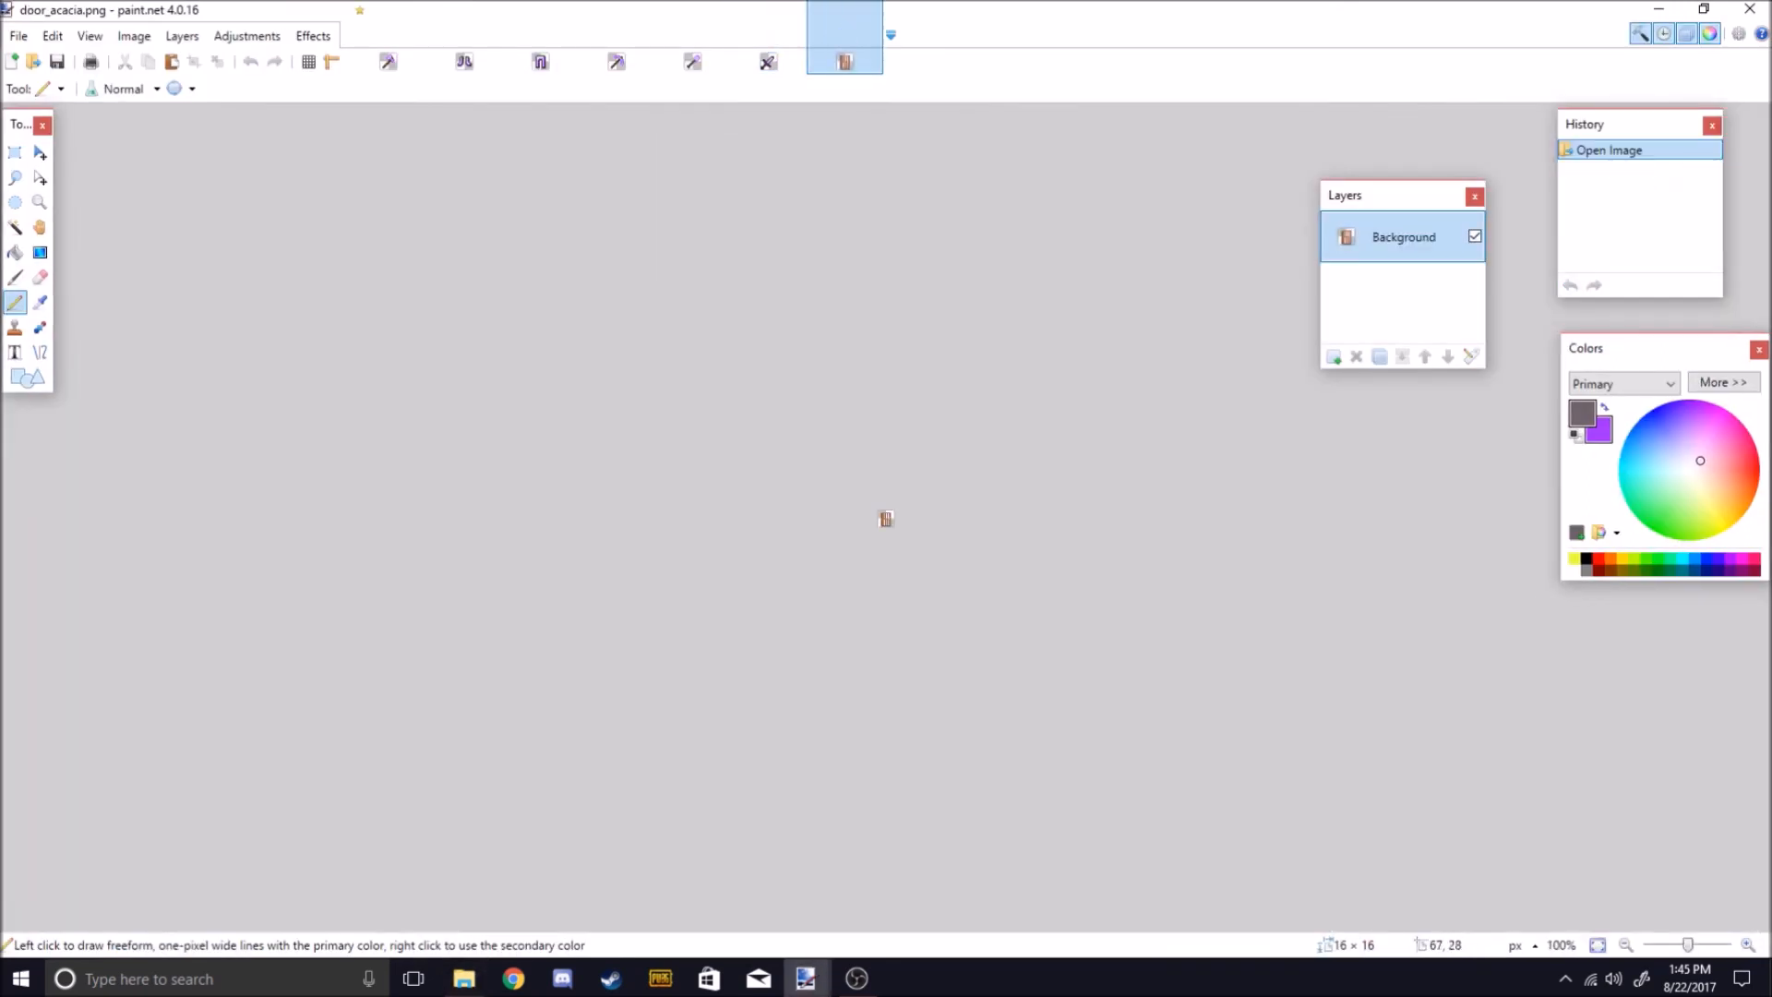
pyautogui.scroll(14, 912, 513)
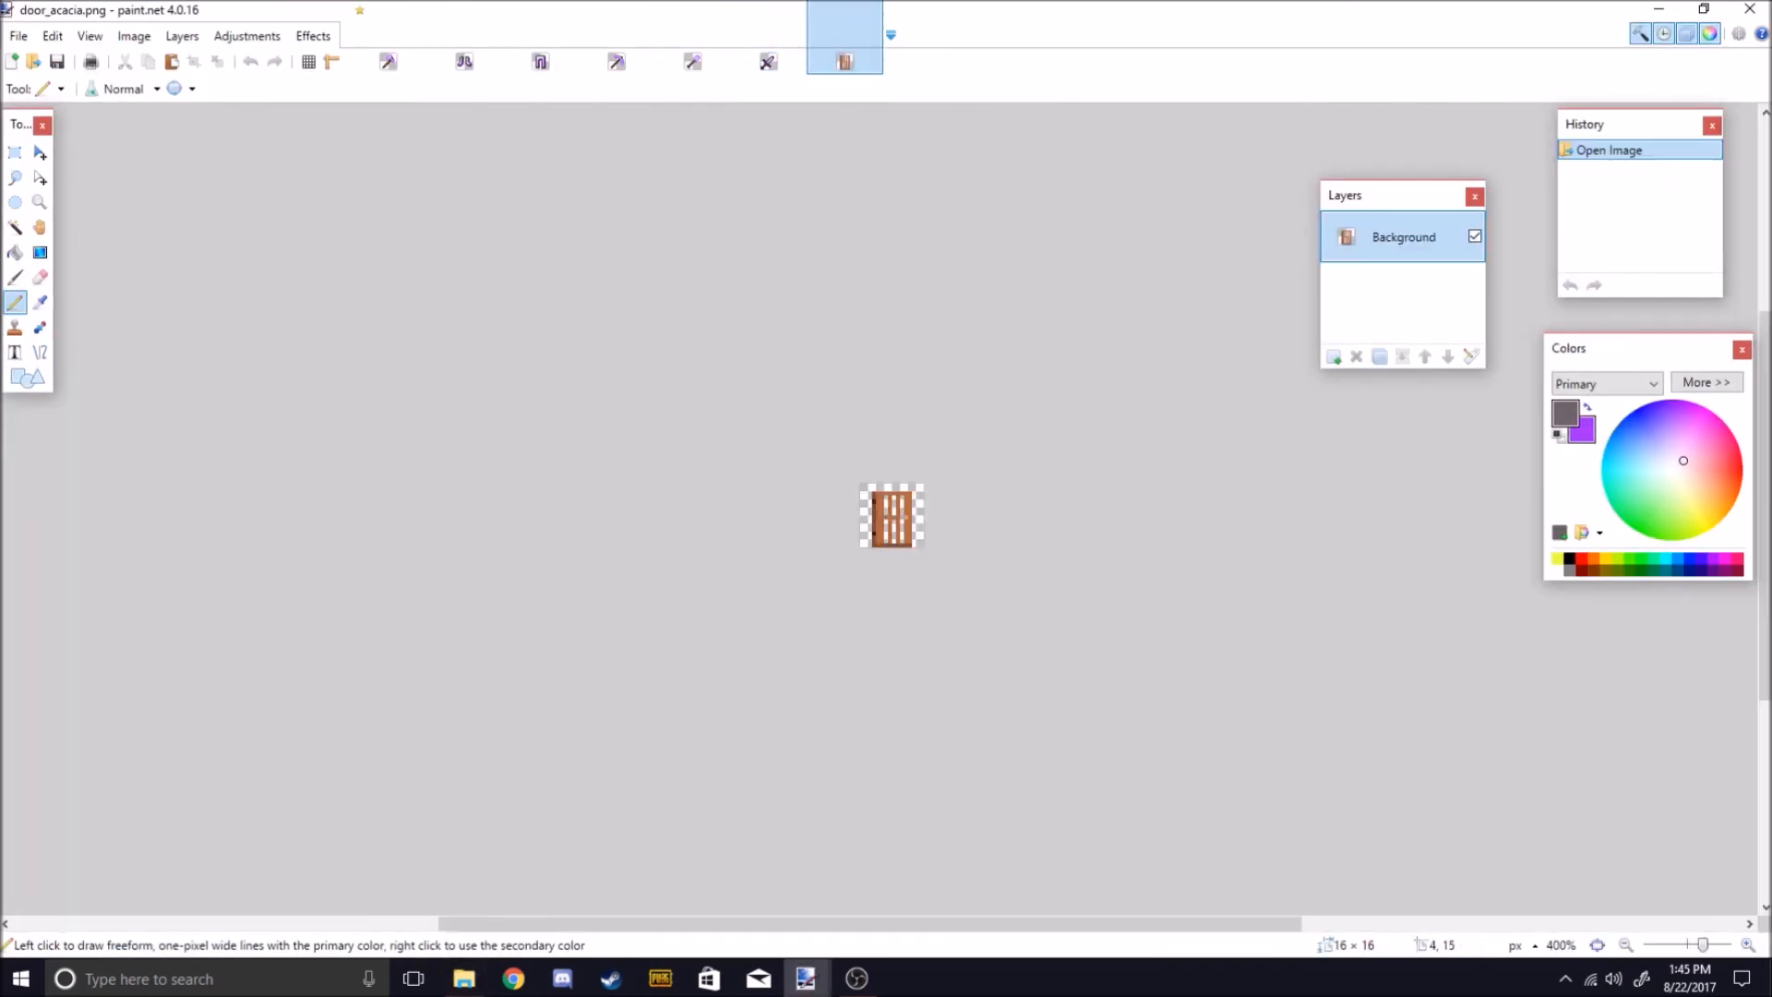
pyautogui.scroll(2, 938, 495)
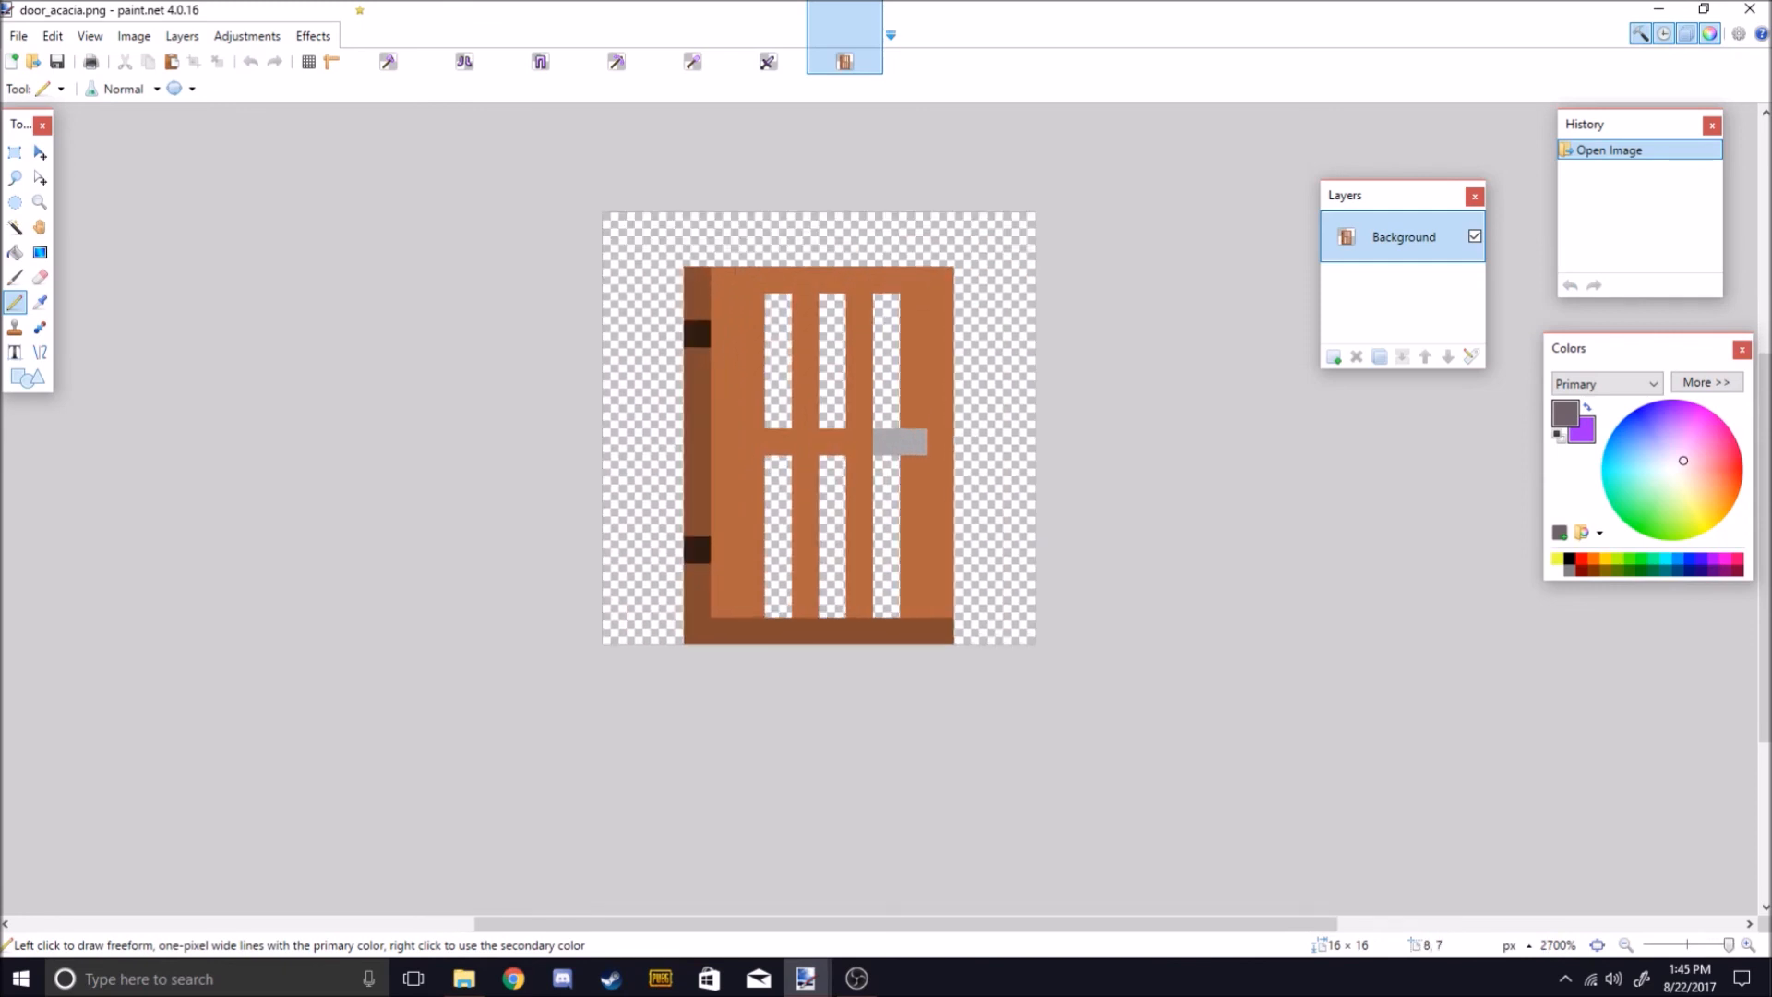
pyautogui.scroll(2, 818, 522)
pyautogui.scroll(-2, 805, 535)
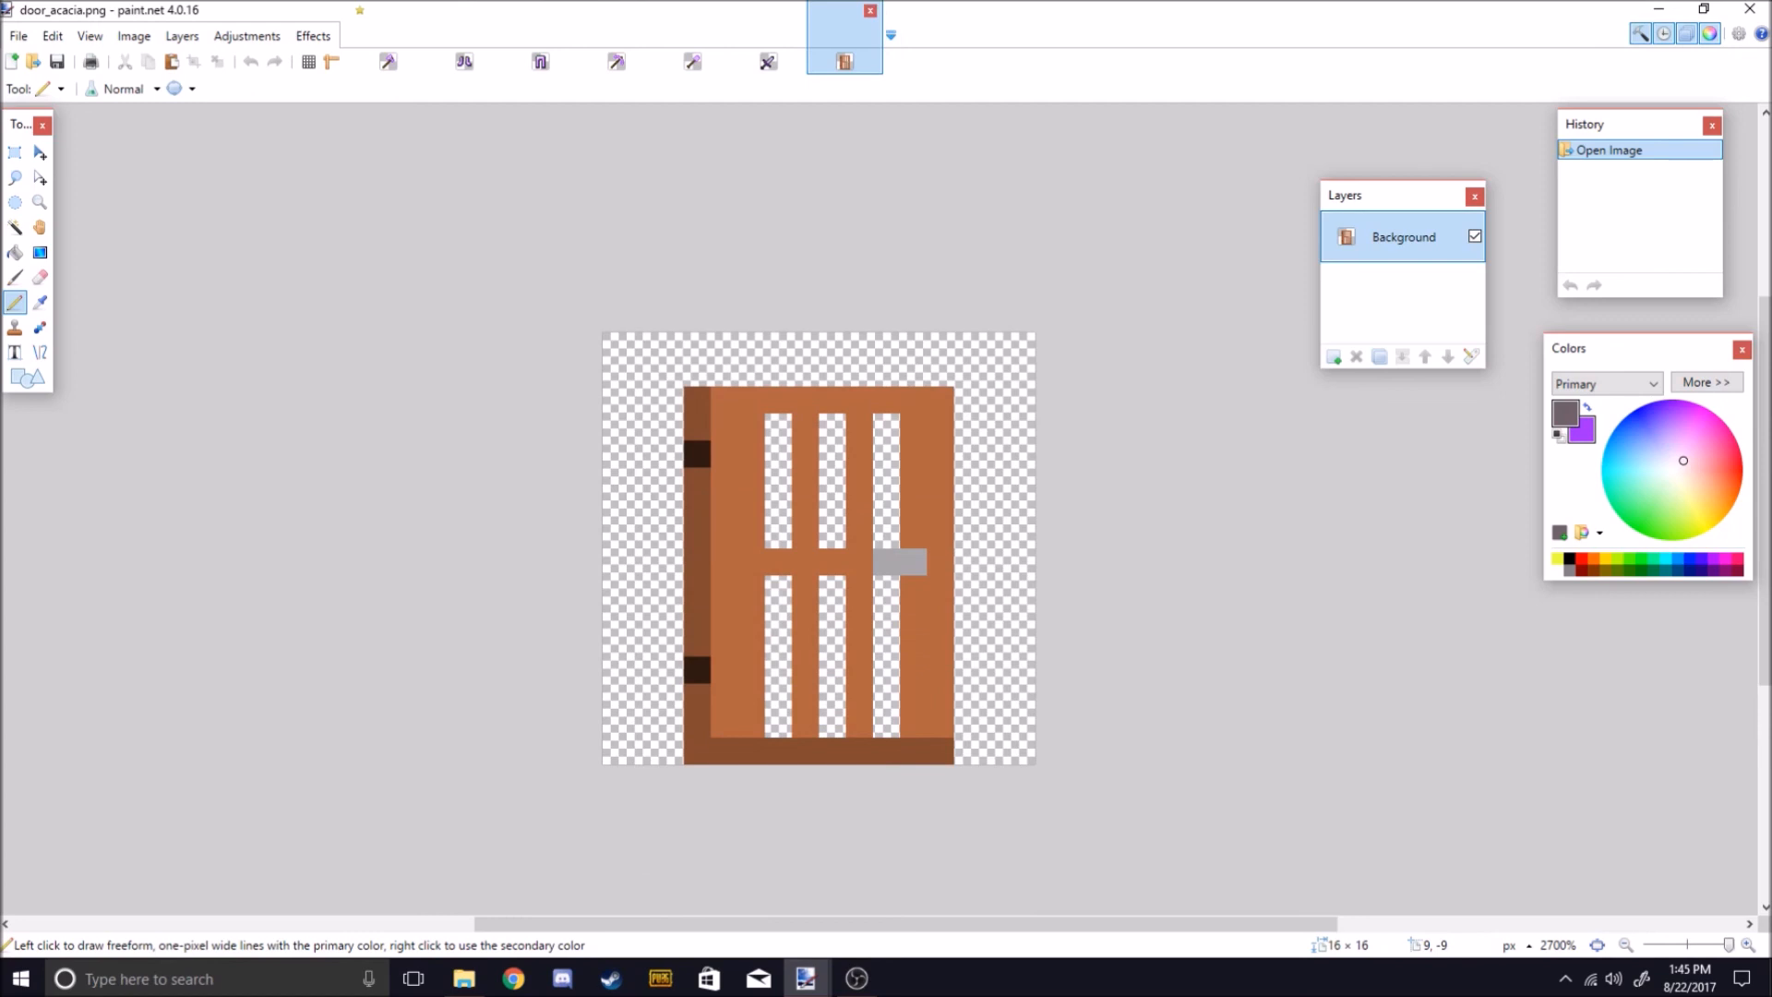
# Close door_acacia.png and look through the other open recolored textures, including diamond_pickaxe.png, ending on diamond_sword.png.
pyautogui.click(870, 11)
pyautogui.click(692, 41)
pyautogui.click(617, 42)
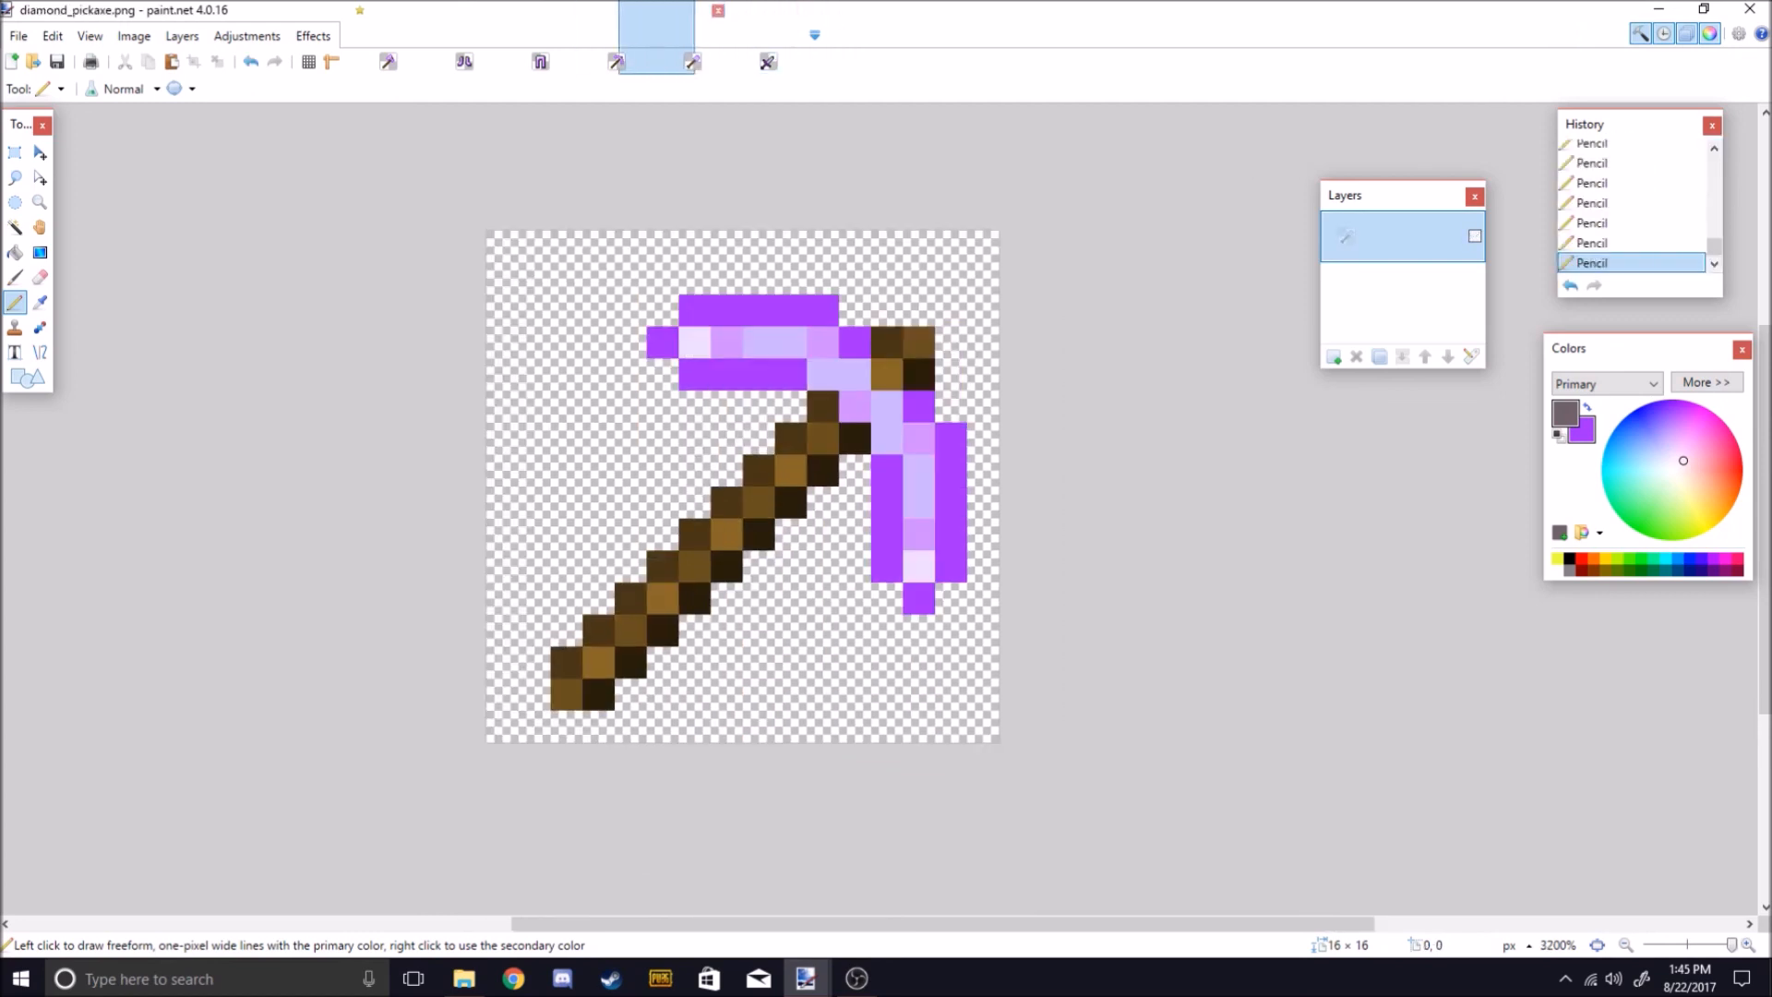
pyautogui.click(540, 41)
pyautogui.click(388, 41)
pyautogui.click(768, 42)
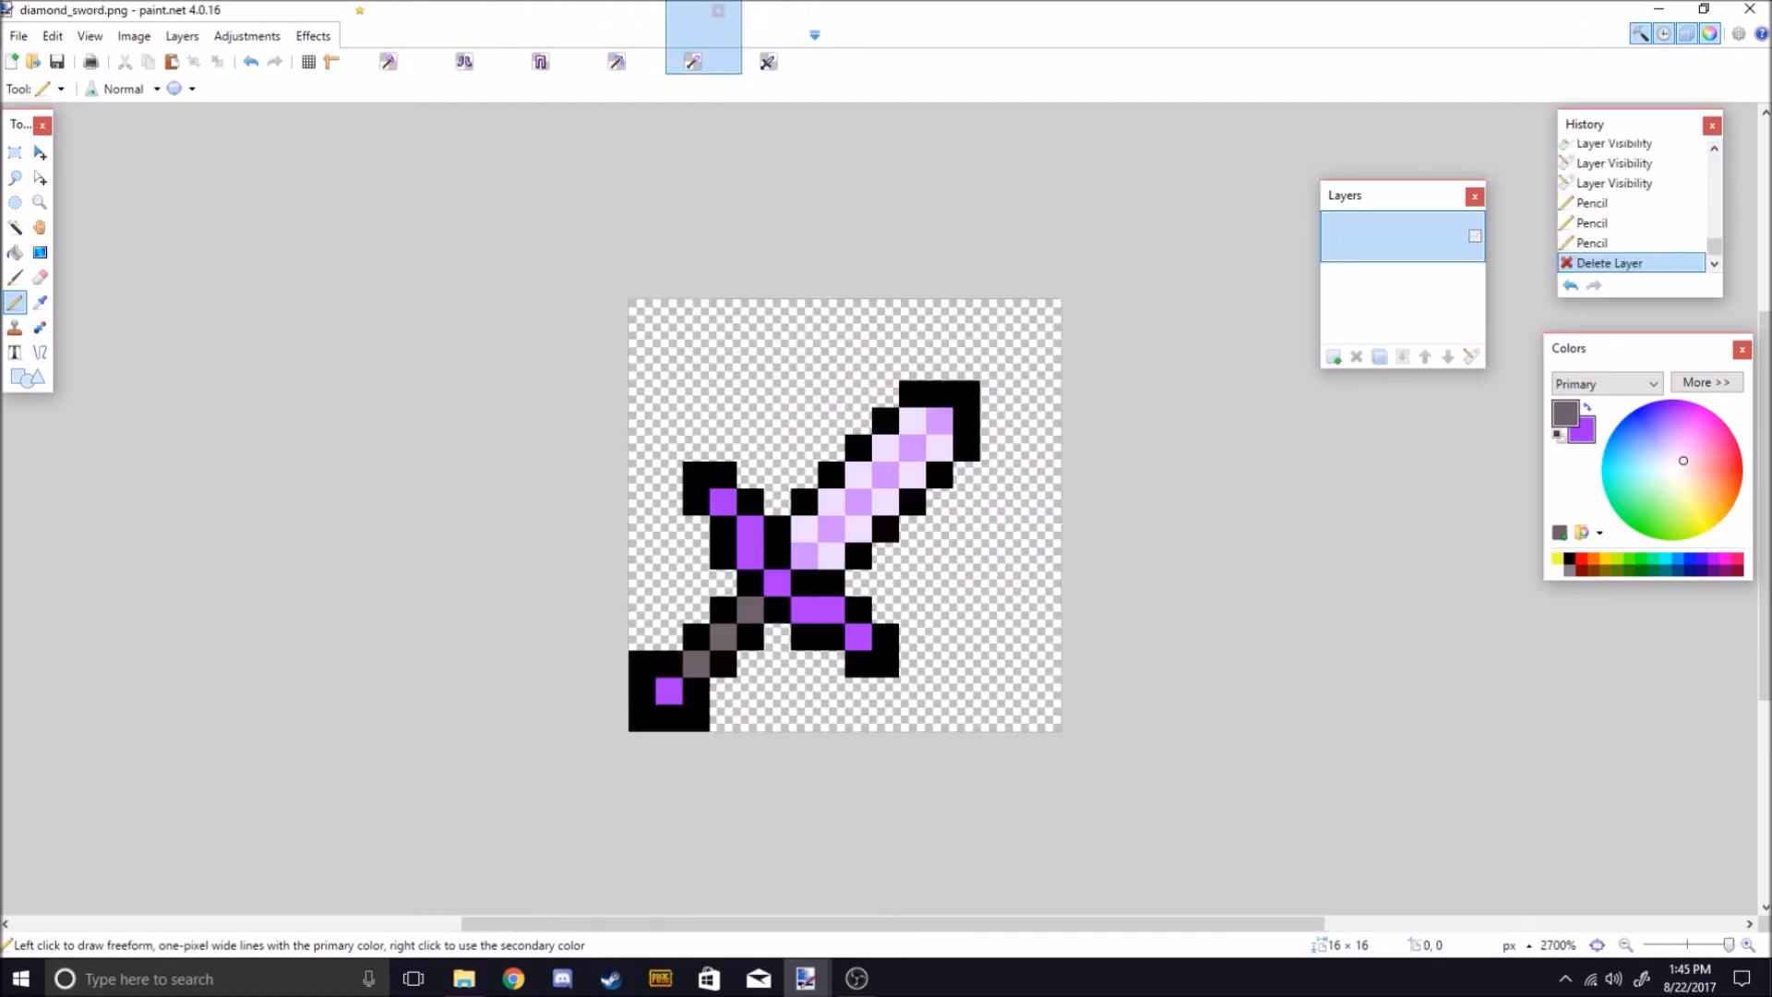